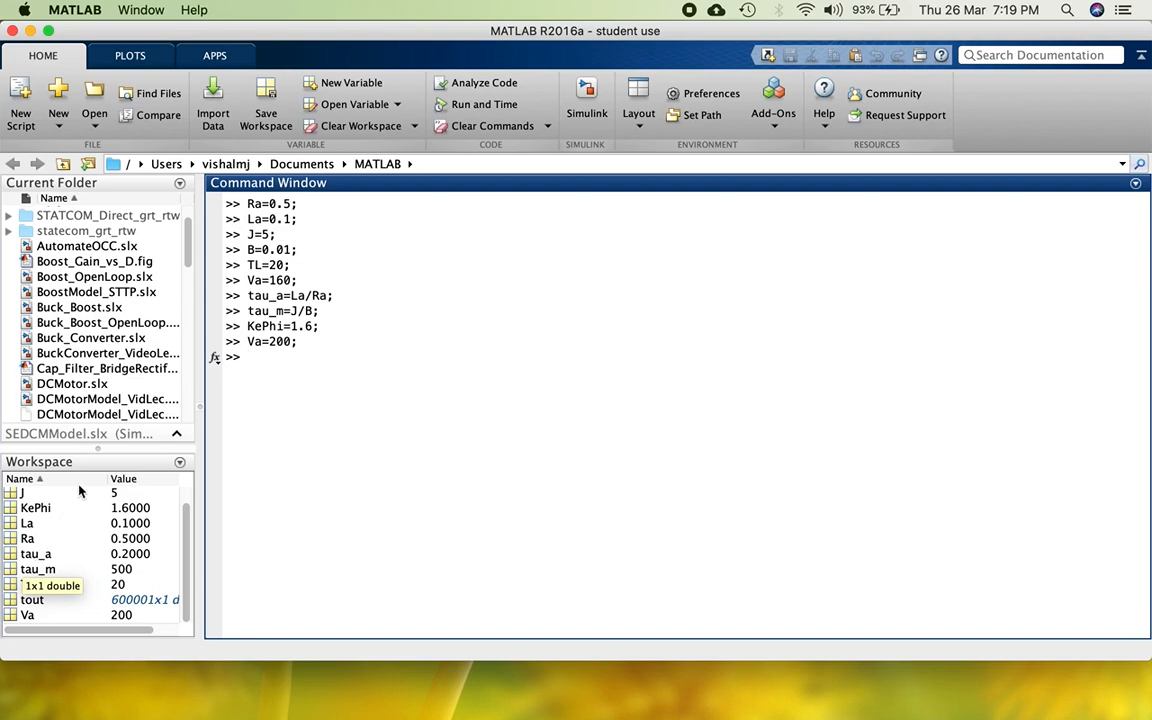
Create a new script and enter the armature resistance line "Ra=0.5; % Ohms"
click(22, 95)
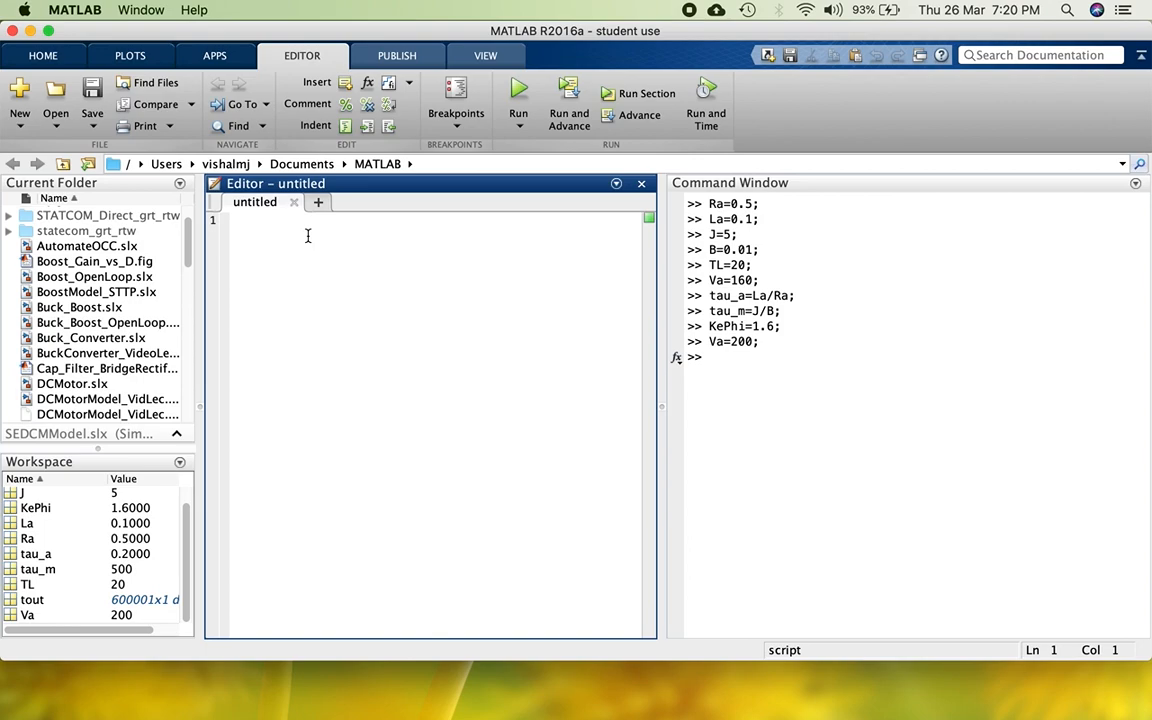
text(R)
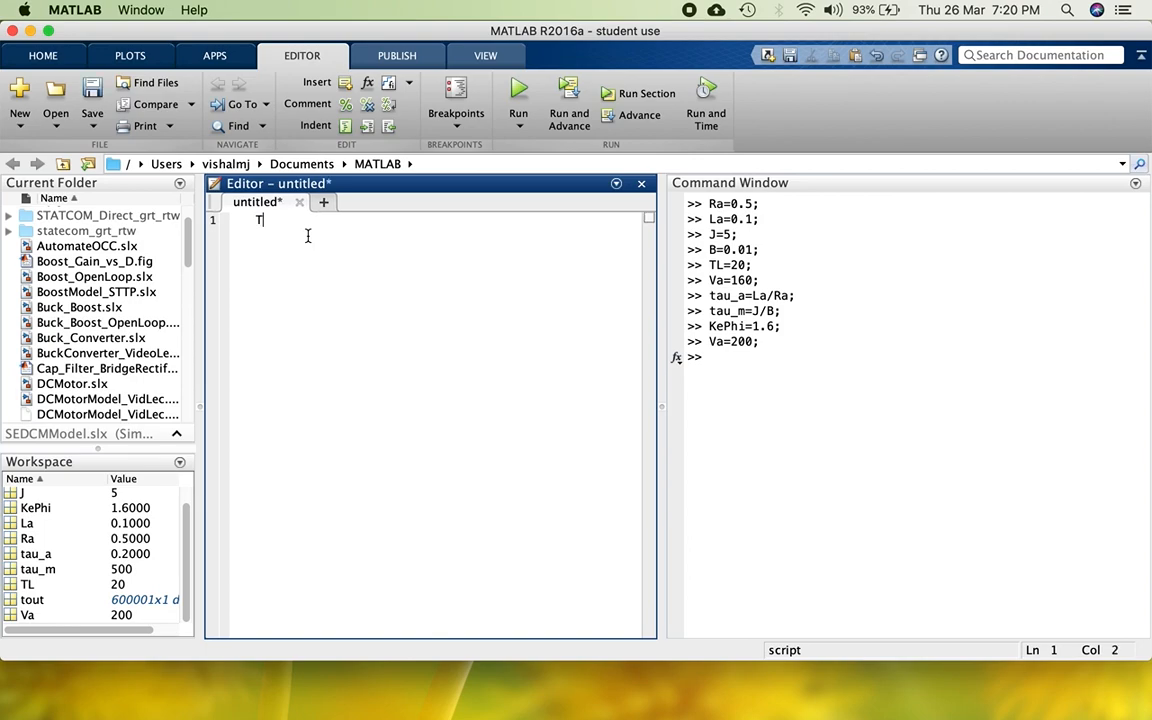
text(a=0.5; %Ohms)
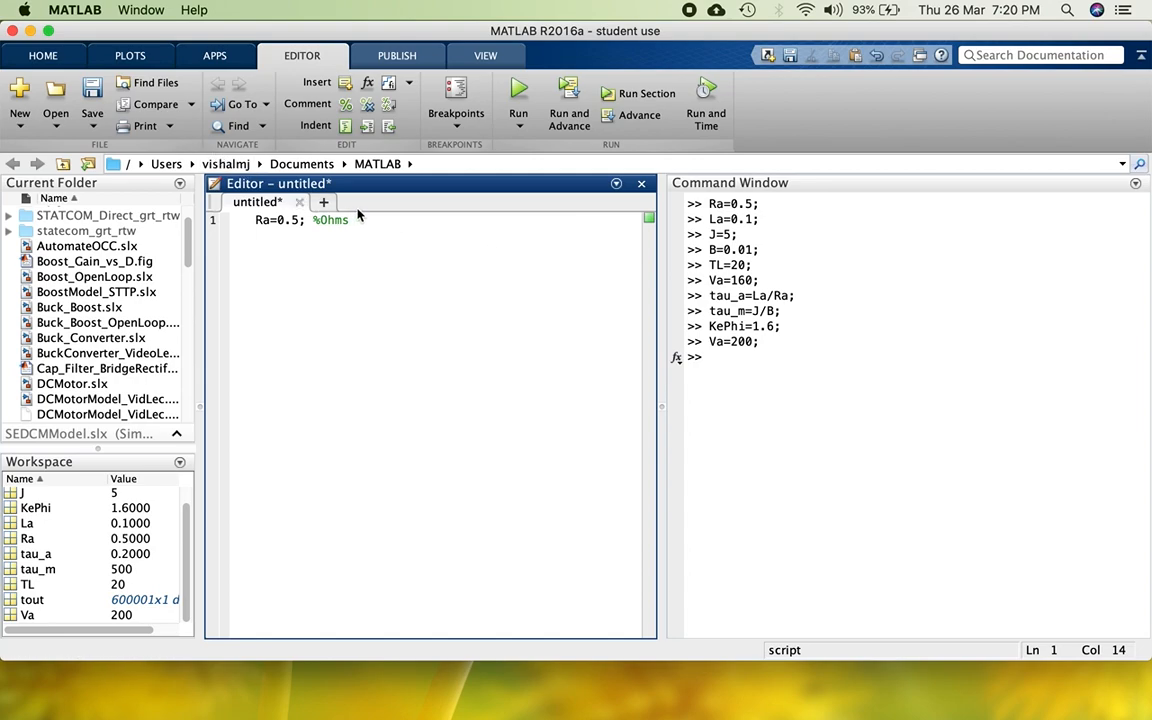
click(319, 220)
click(357, 220)
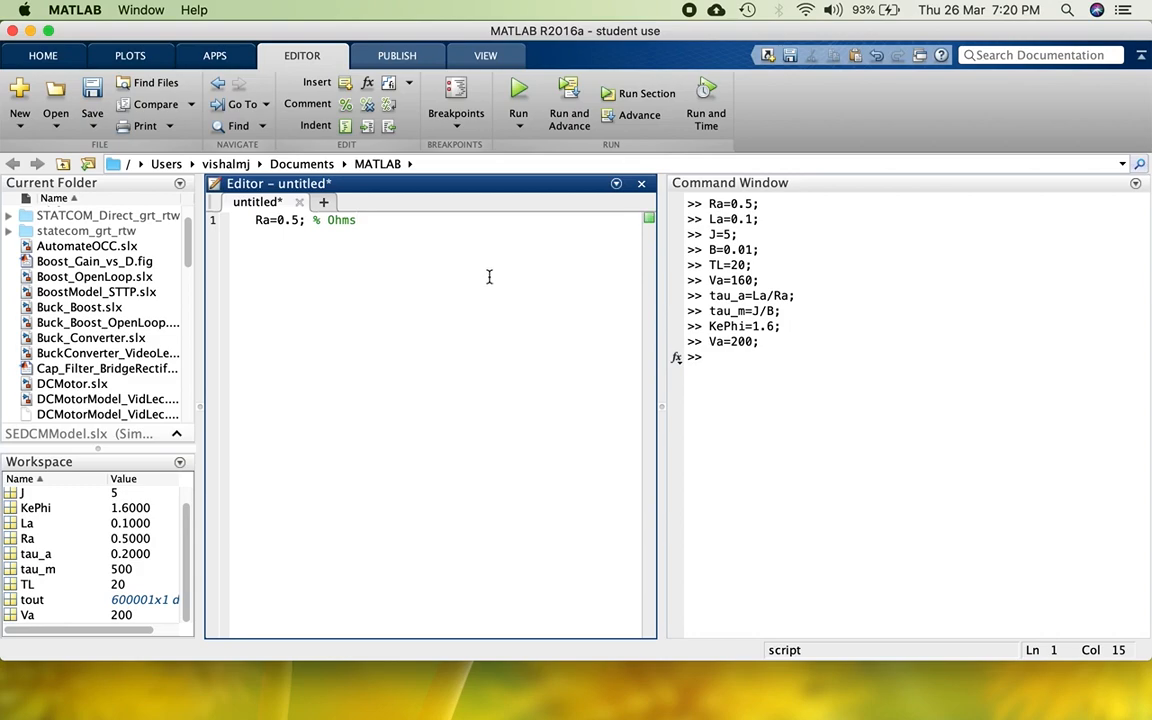
Add the armature inductance line "La=0.1; % Henry" below the resistance
key(Return)
text(La=0.1; % Hn)
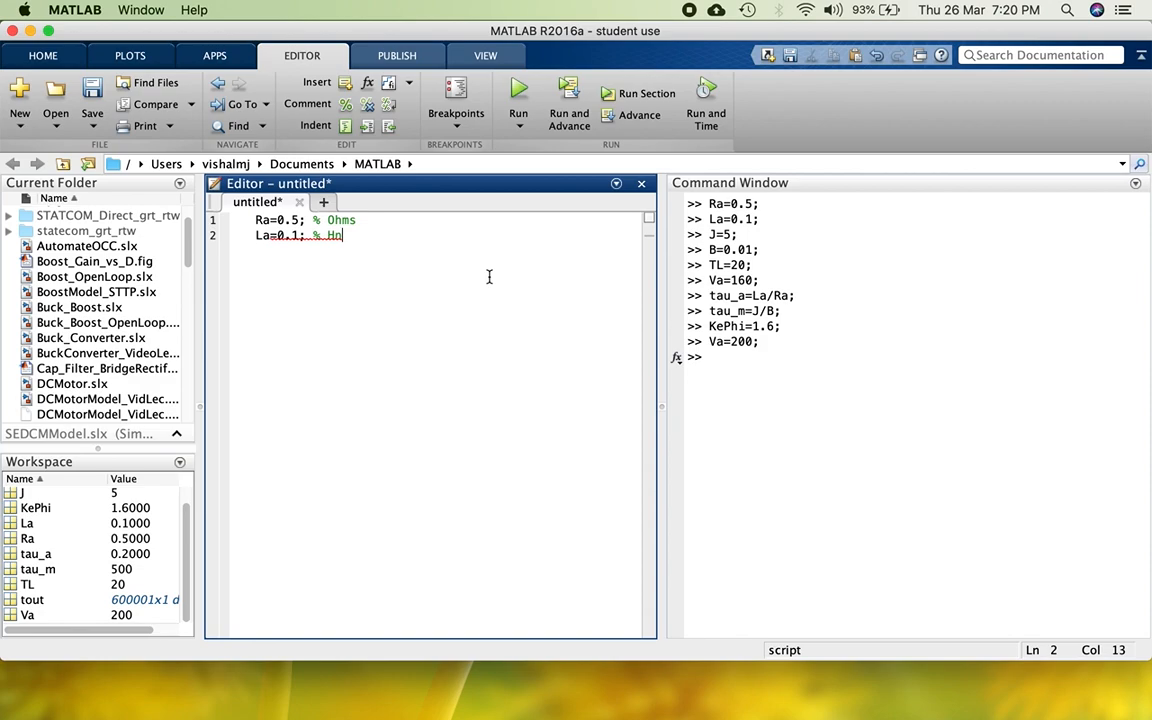
key(BackSpace)
text(ency)
key(BackSpace)
text(ry)
key(Right)
Add the inertia line "J = 5; %Moment of Inertia, kg-m/s^2" to the script
key(Return)
text(J = 5)
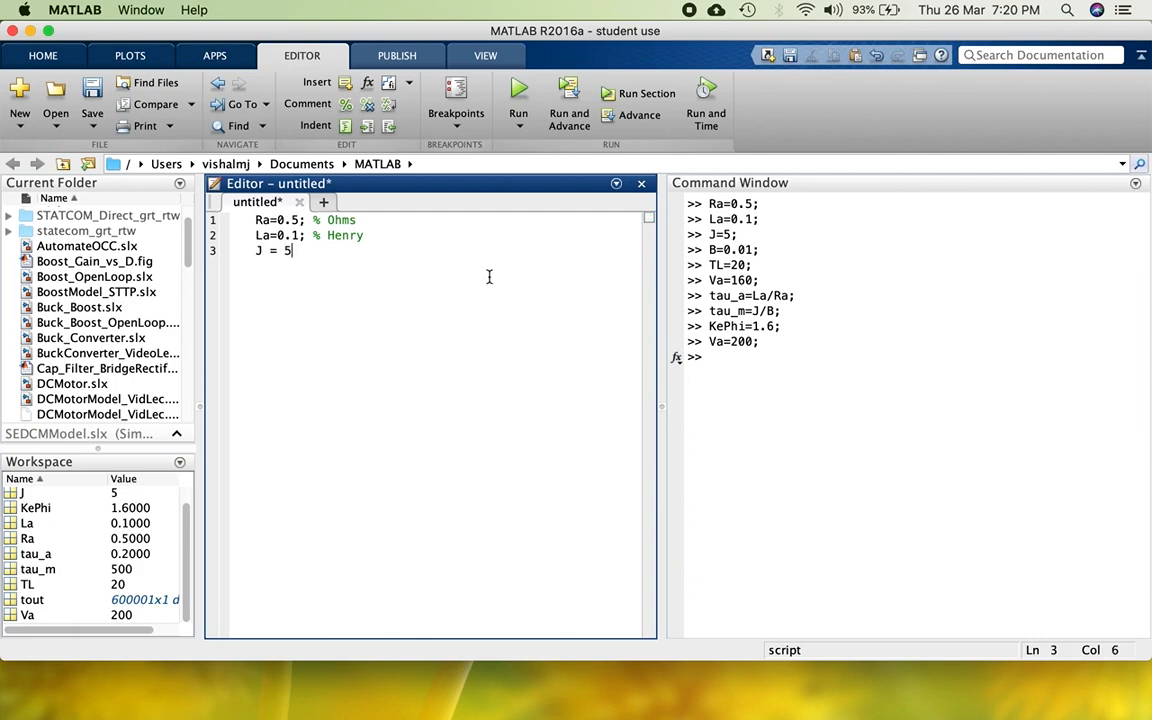
text(; %Moment of Ine)
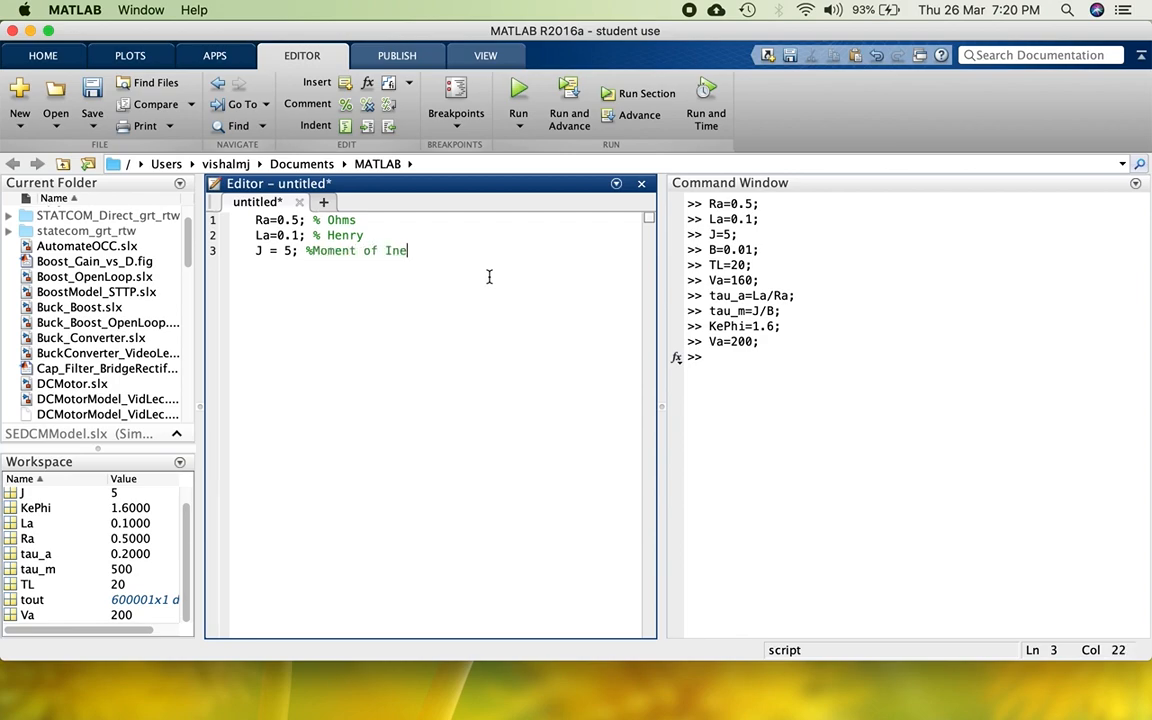
text(rtia, kg-m/s^2)
key(Return)
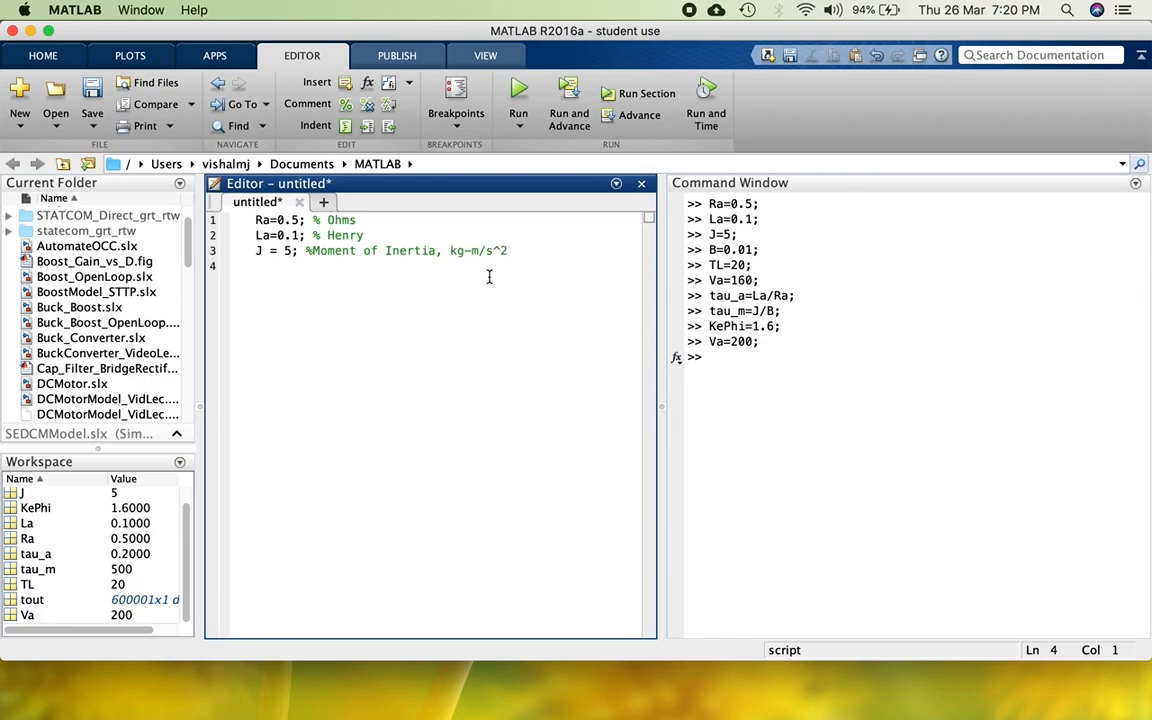
Add the script lines "B=0.01;", "TL=50;" and "Va=160V;" for friction, load torque and armature voltage
text(B=0.01;)
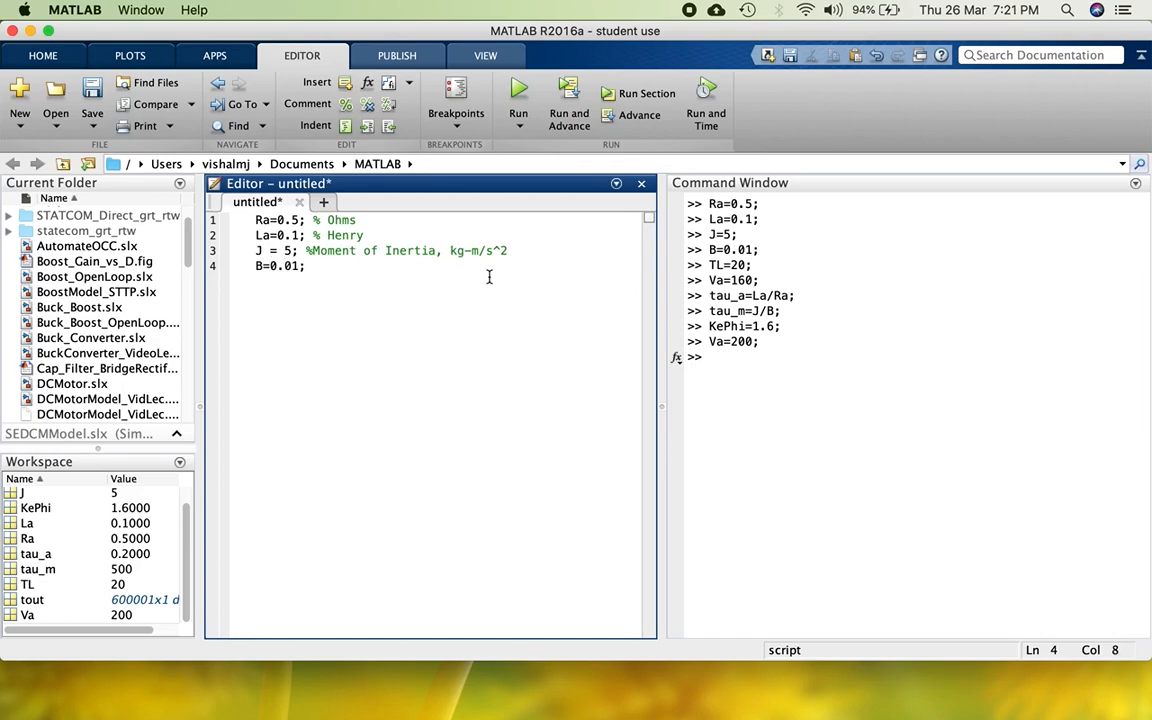
key(Return)
text(TL=50;)
key(Return)
text(Va=)
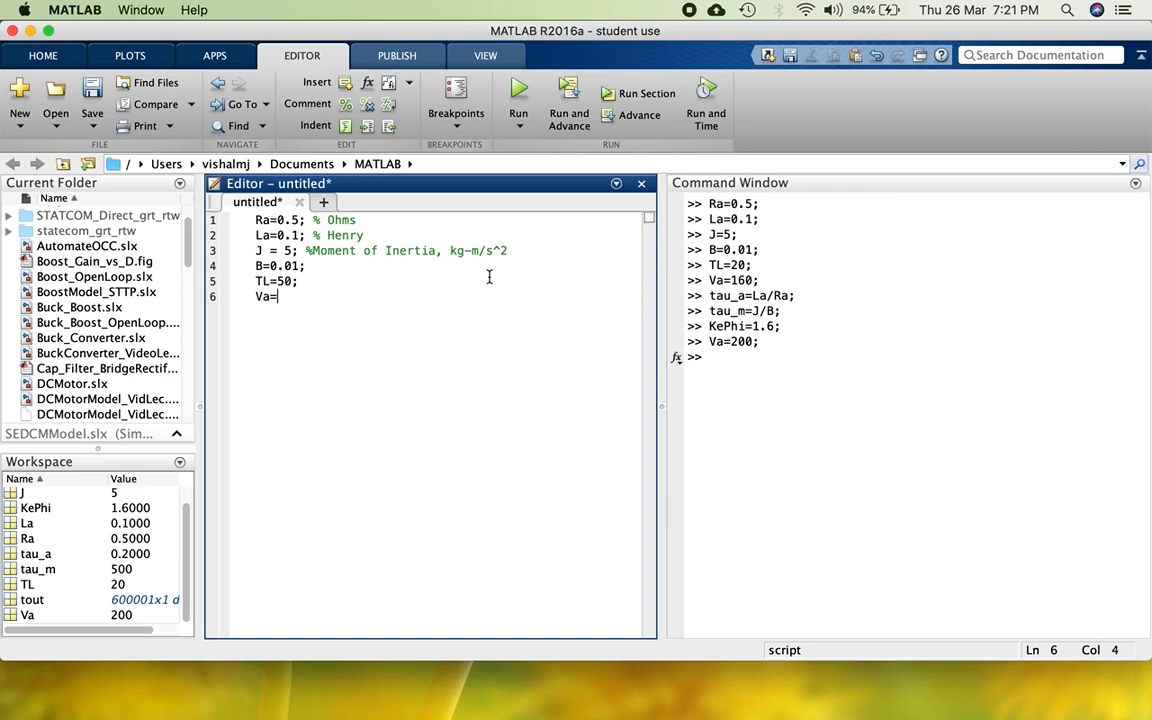
text(160V;)
key(Return)
Add the time constants "tau_a=La/Ra;" and "tau_m=J/B;" and the motor constant "KePhi=1.6;" to the script
text(tau_a)
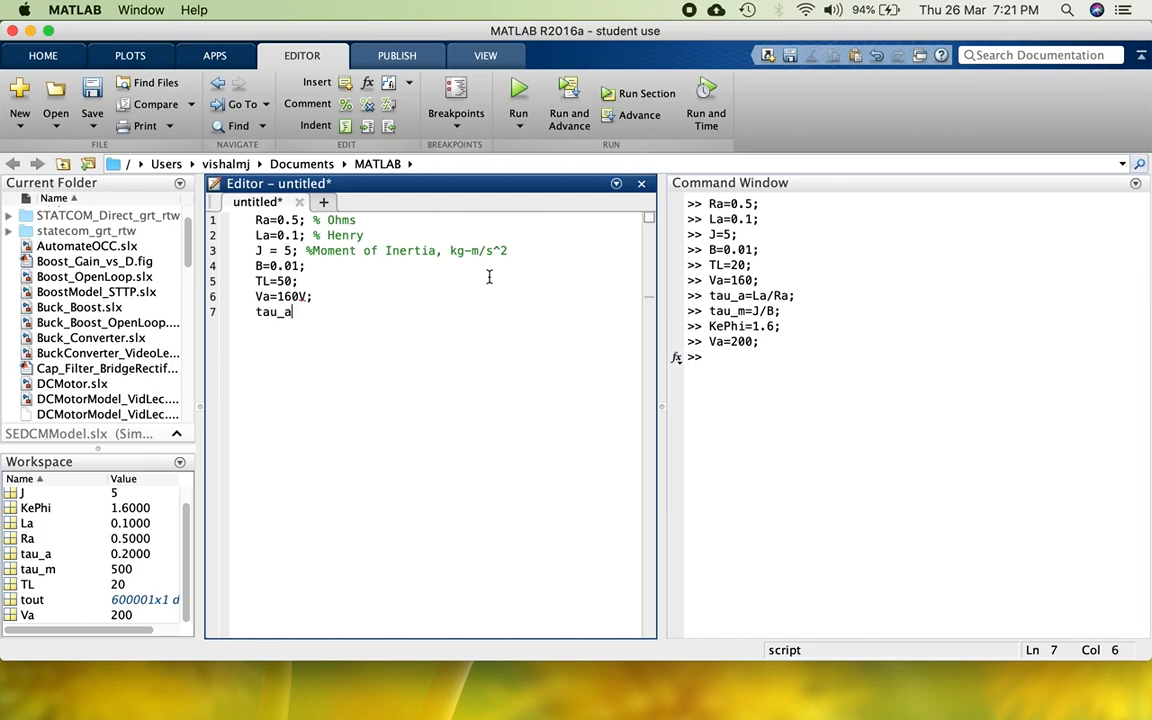
text(=La/Ra;)
key(Return)
text(tau_m=)
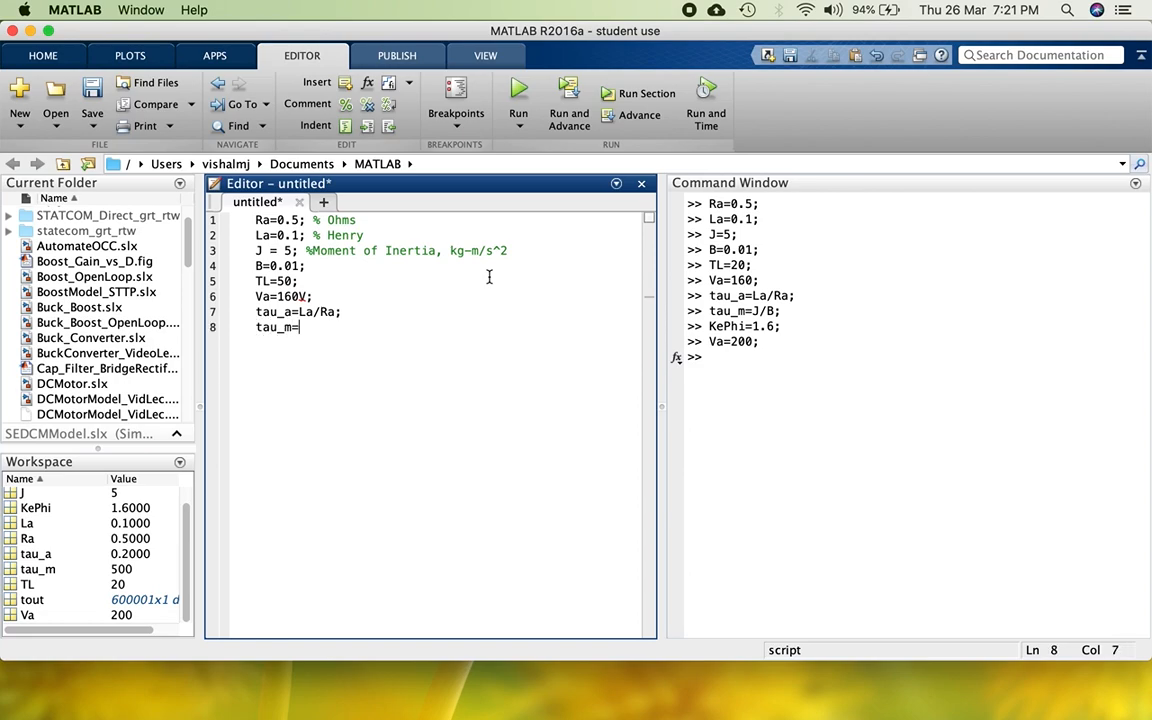
text(J/B;)
key(Return)
text(KePhi=1.6;)
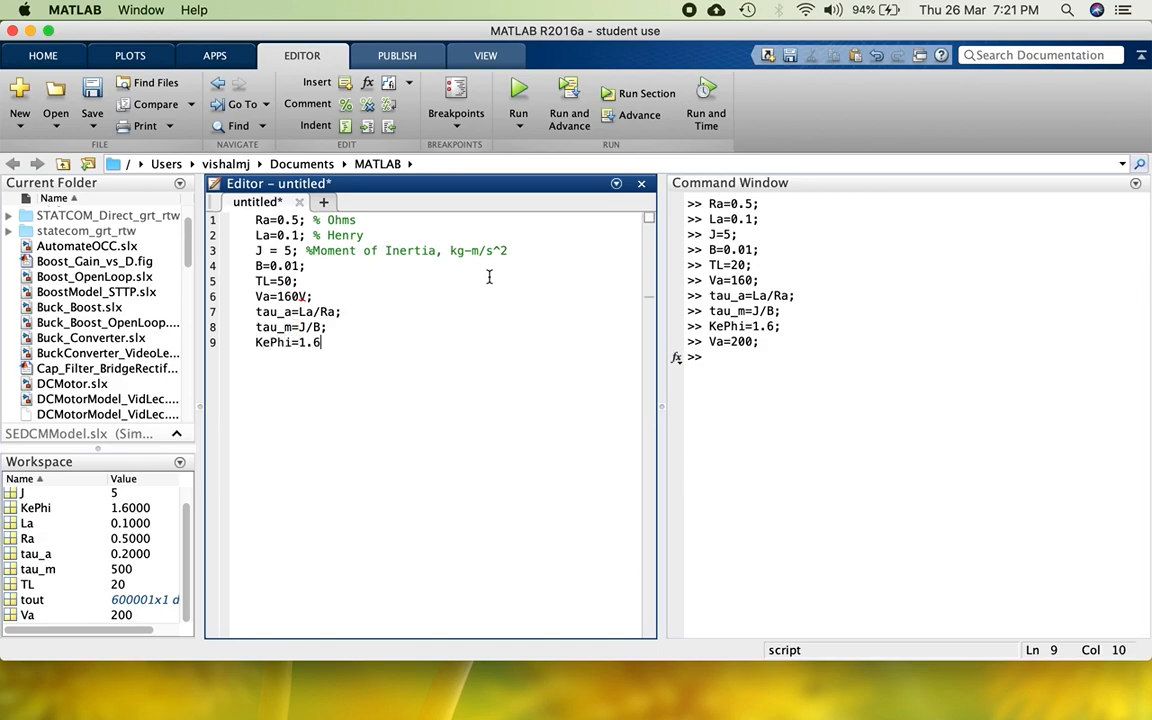
key(Return)
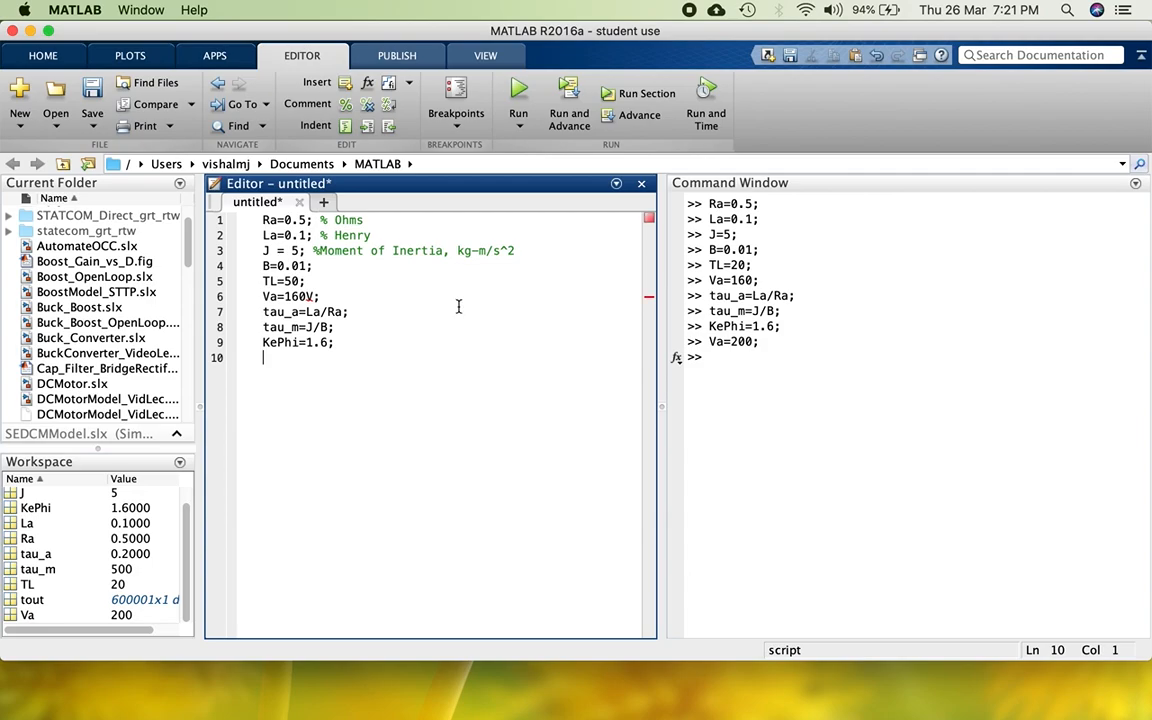
Save the script as MotorParameters.m in the MATLAB folder
click(91, 92)
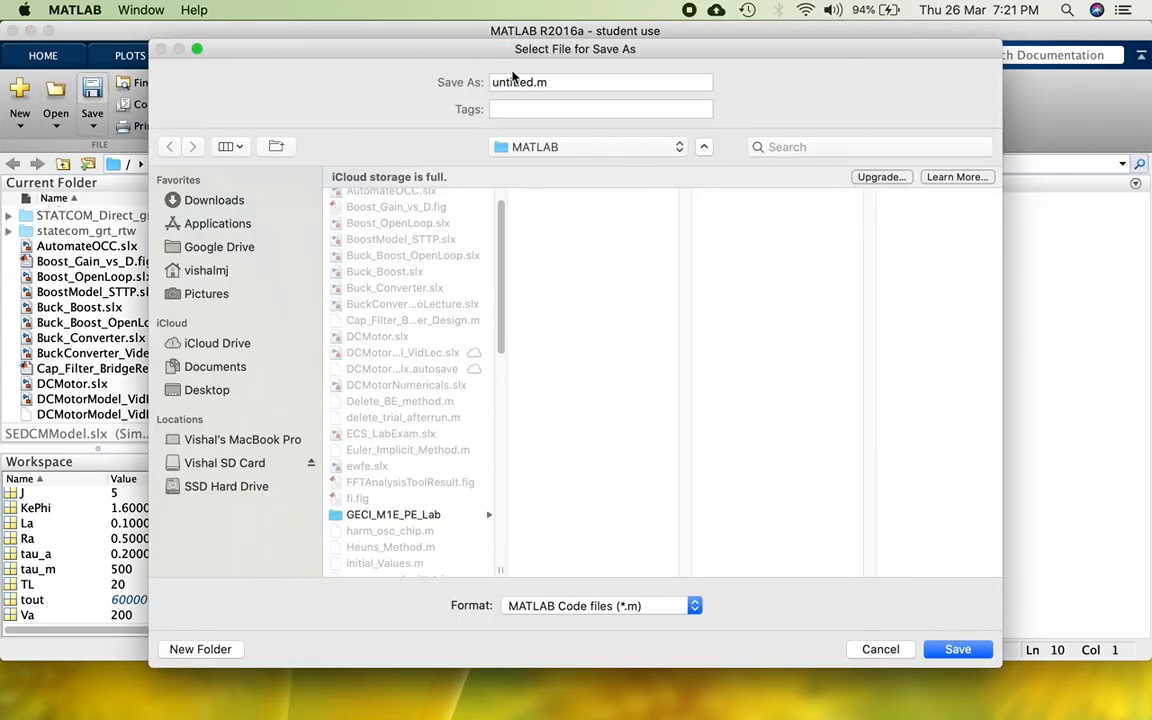
click(535, 82)
key(shift+Left)
key(shift+Left)
key(shift+Left)
key(shift+Left)
key(shift+Left)
key(shift+Left)
key(shift+Left)
key(shift+Left)
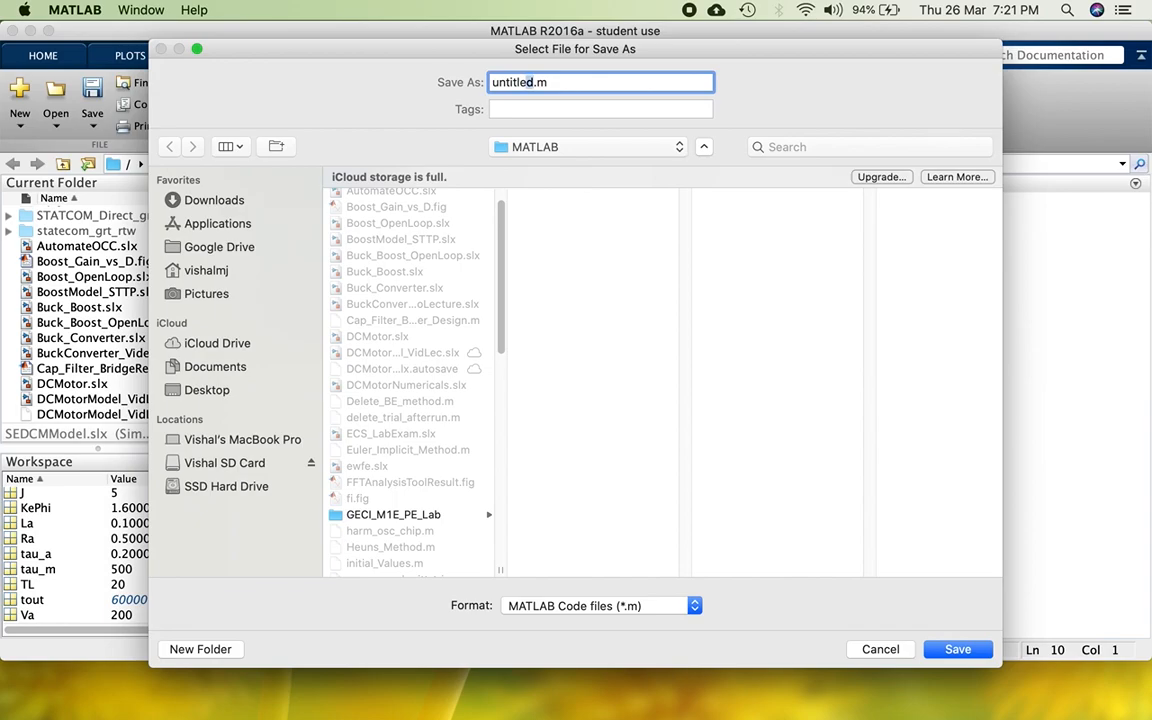
text(MotorParametrs)
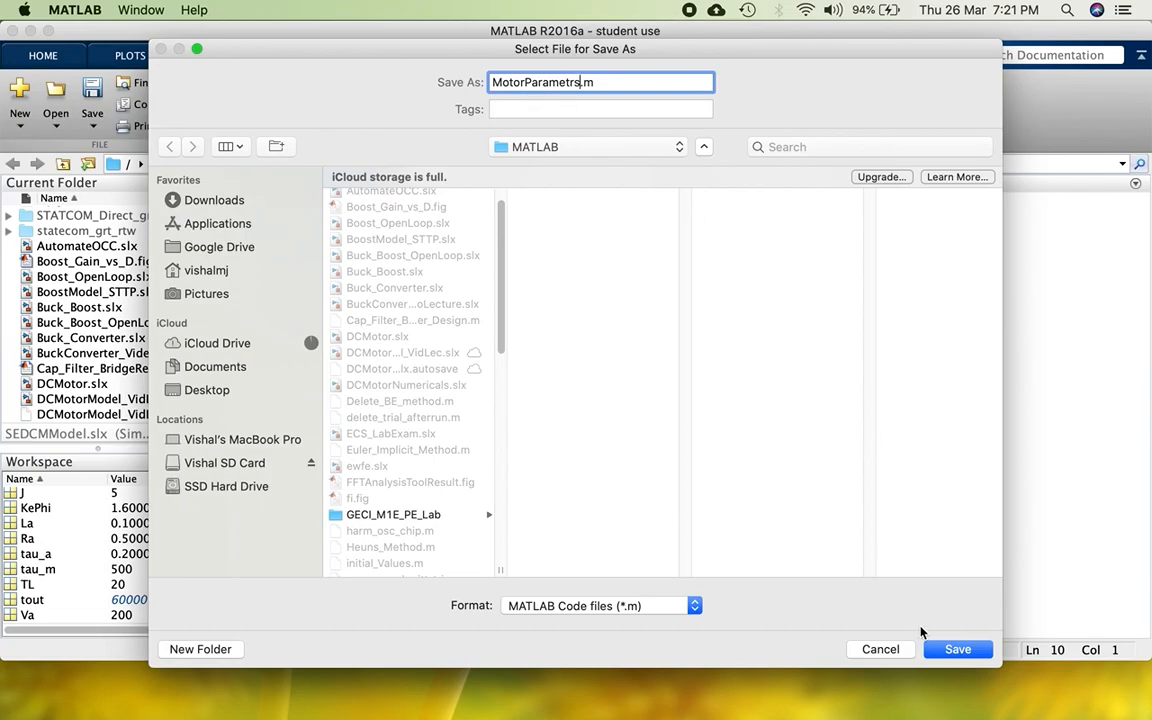
key(BackSpace)
key(BackSpace)
key(BackSpace)
text(ters)
click(958, 650)
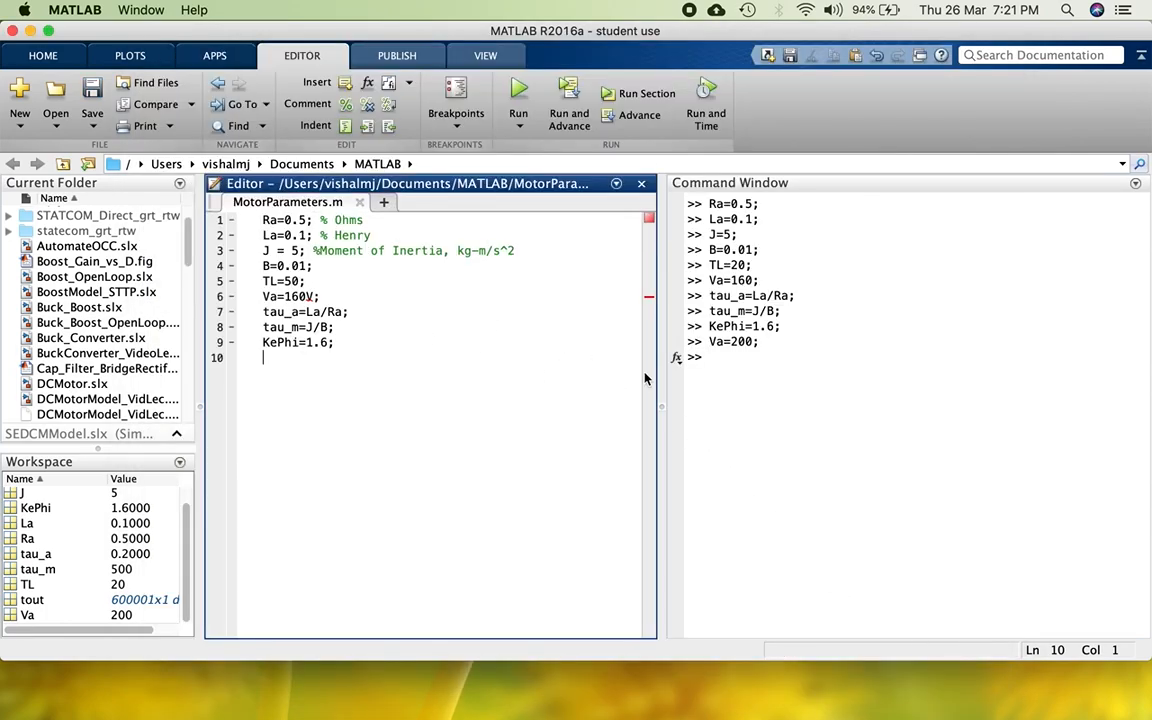
Clear the command window with clc and remove all workspace variables with clear
click(760, 358)
text(clc)
key(Return)
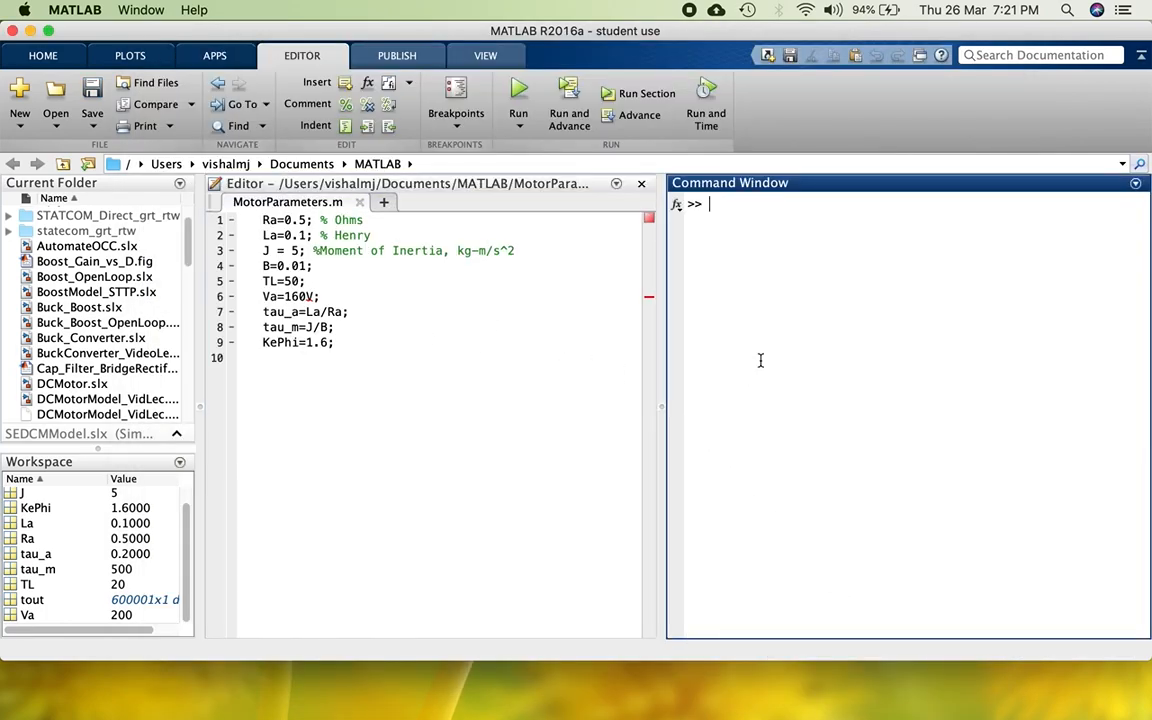
text(clear)
key(Return)
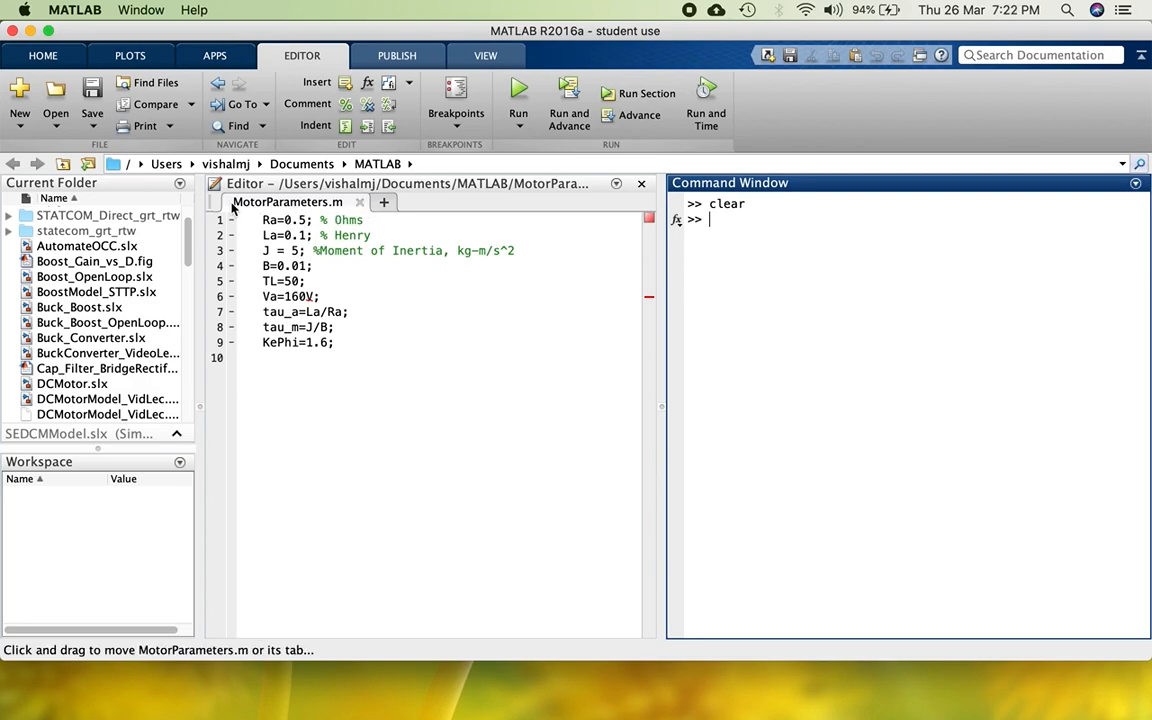
Try to run the MotorParameters script
click(517, 96)
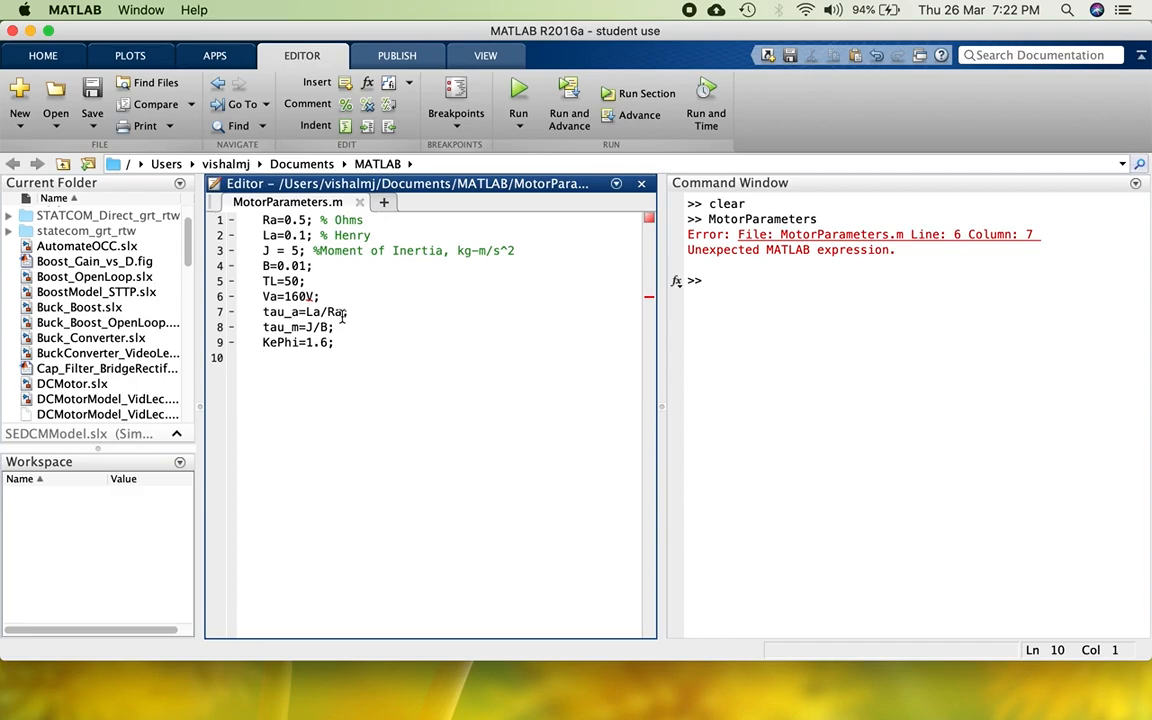
click(383, 310)
key(Left)
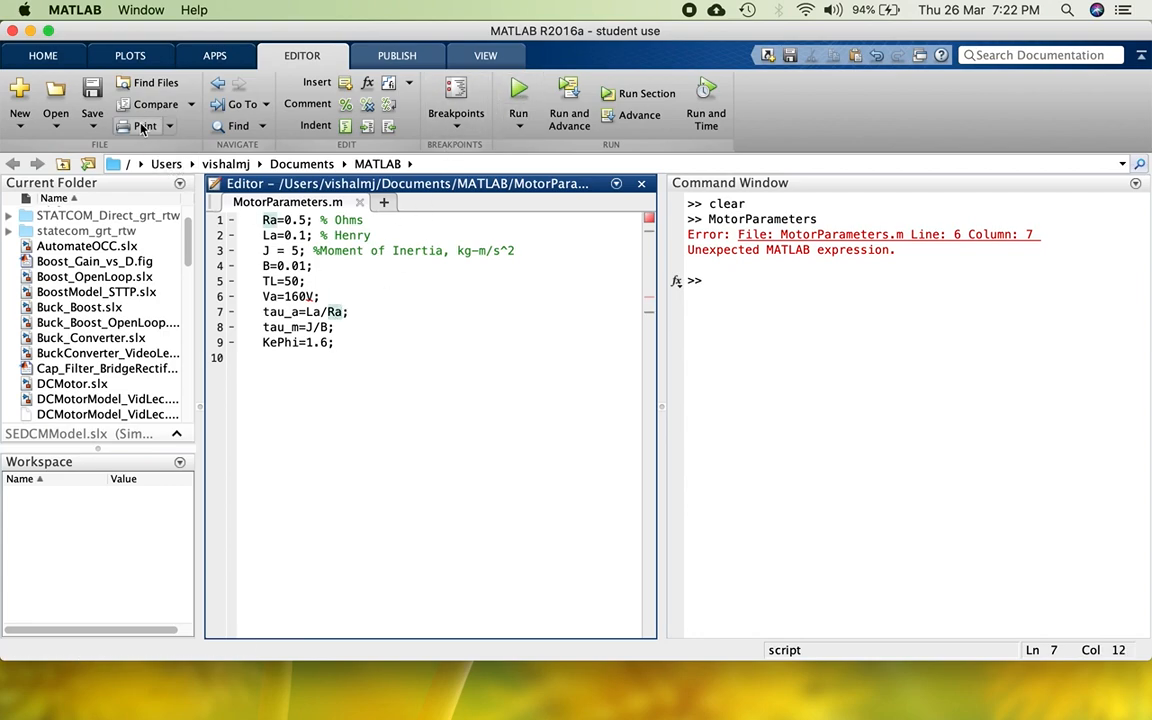
click(515, 93)
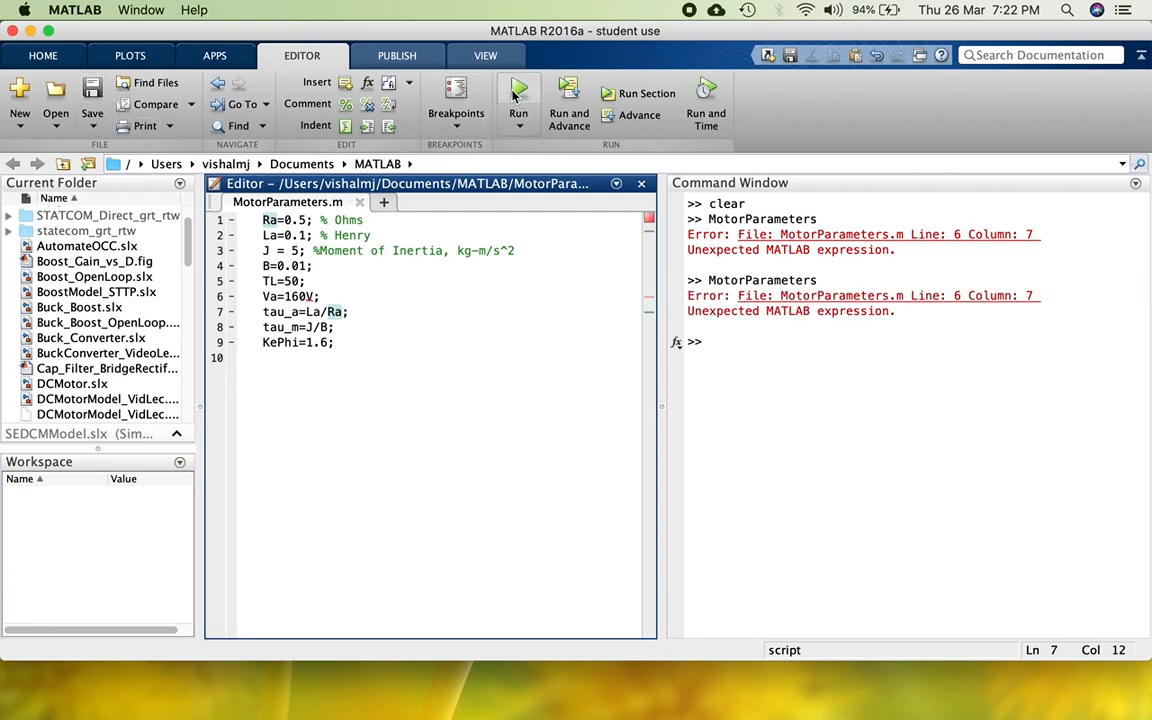
Correct the voltage line to "Va=160; %Volts" and run the script to load the parameters into the workspace
click(315, 297)
key(BackSpace)
key(Right)
text(%Volts)
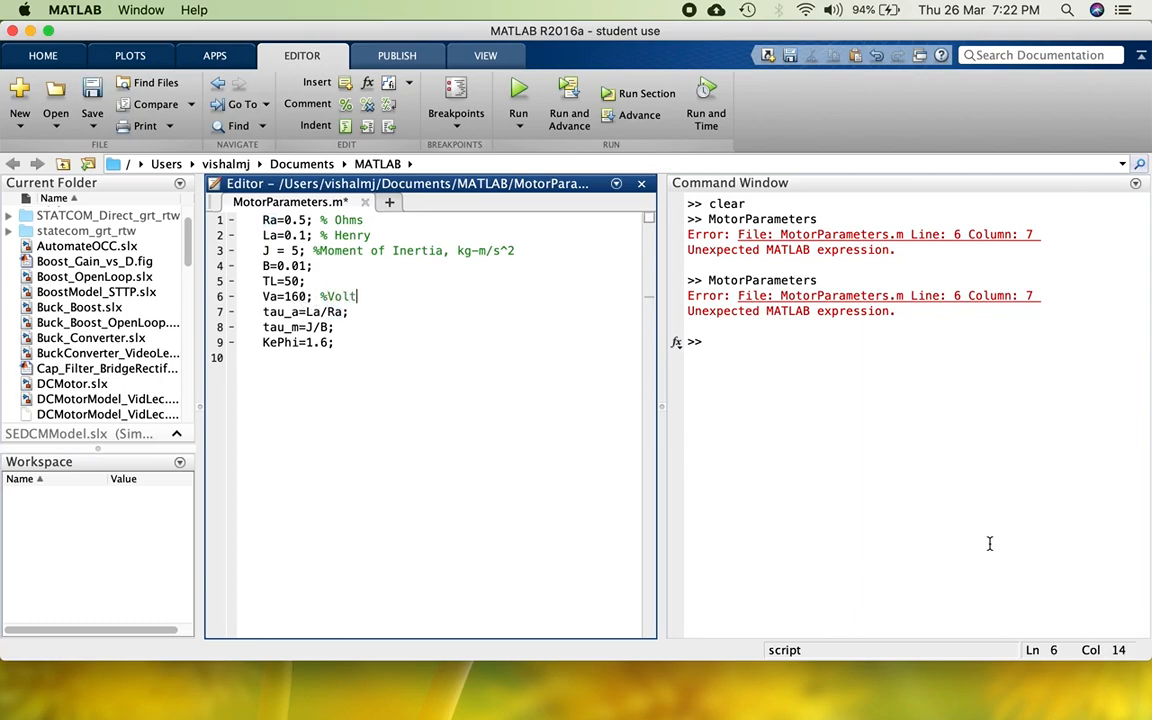
click(518, 90)
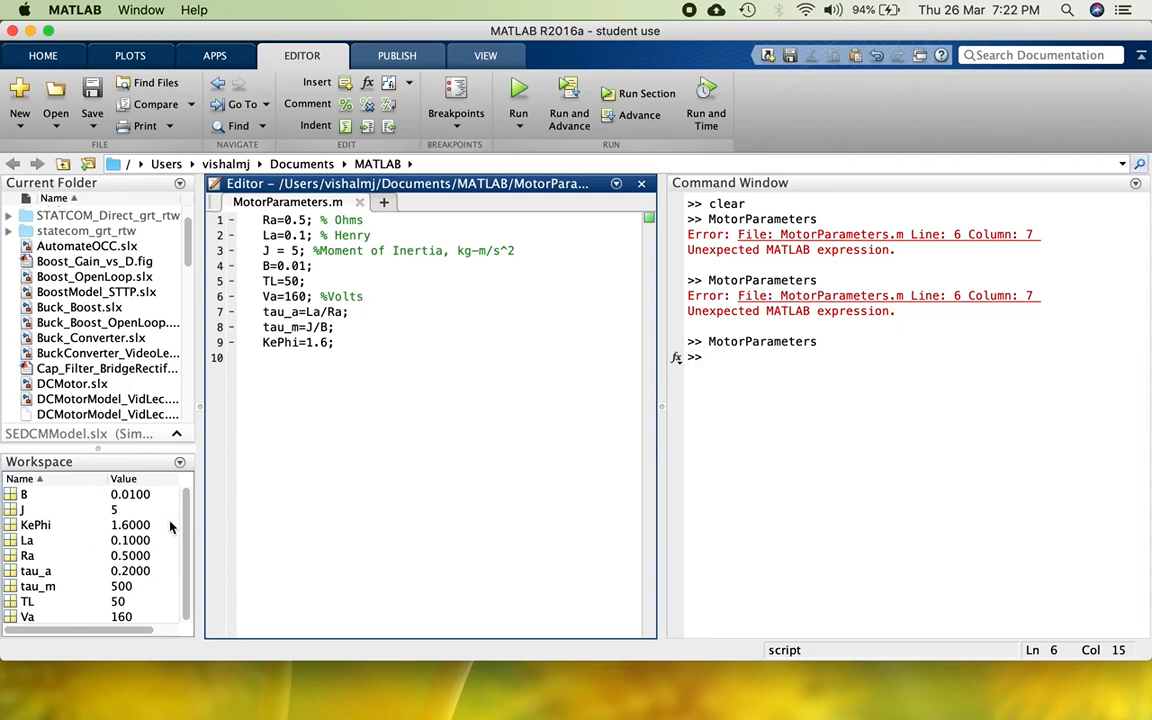
click(185, 530)
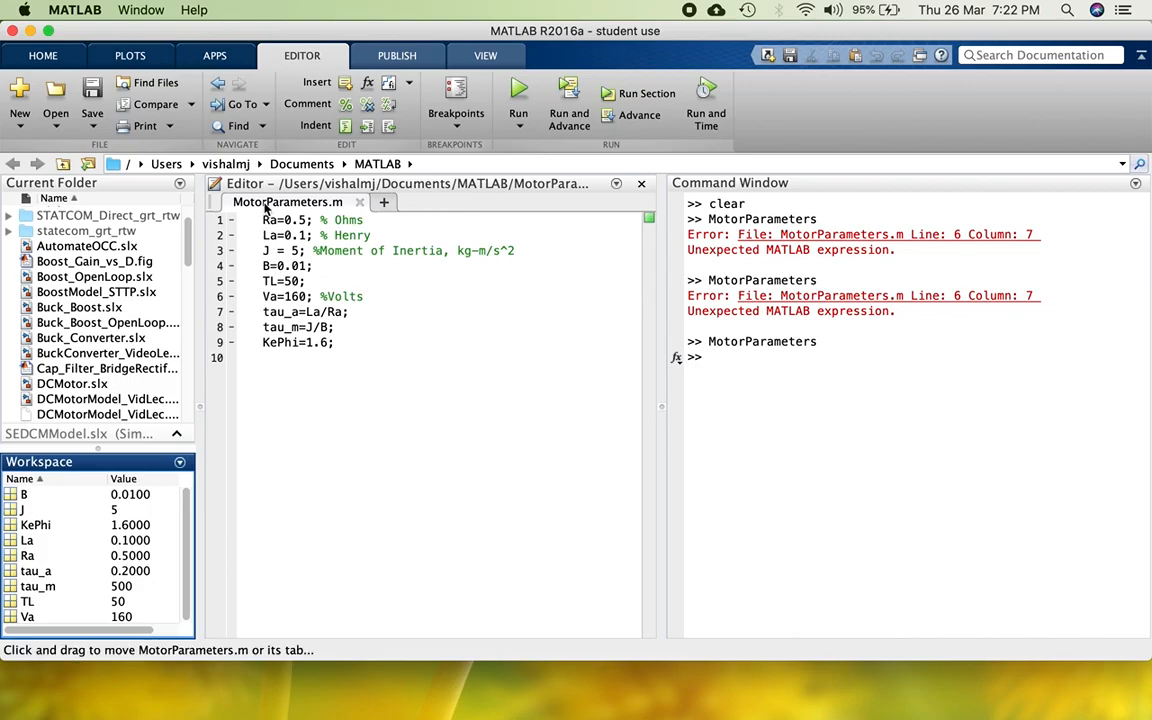
Switch to the DCMotorModel_VidLec Simulink model, widen its window and fit the diagram to the view
click(32, 31)
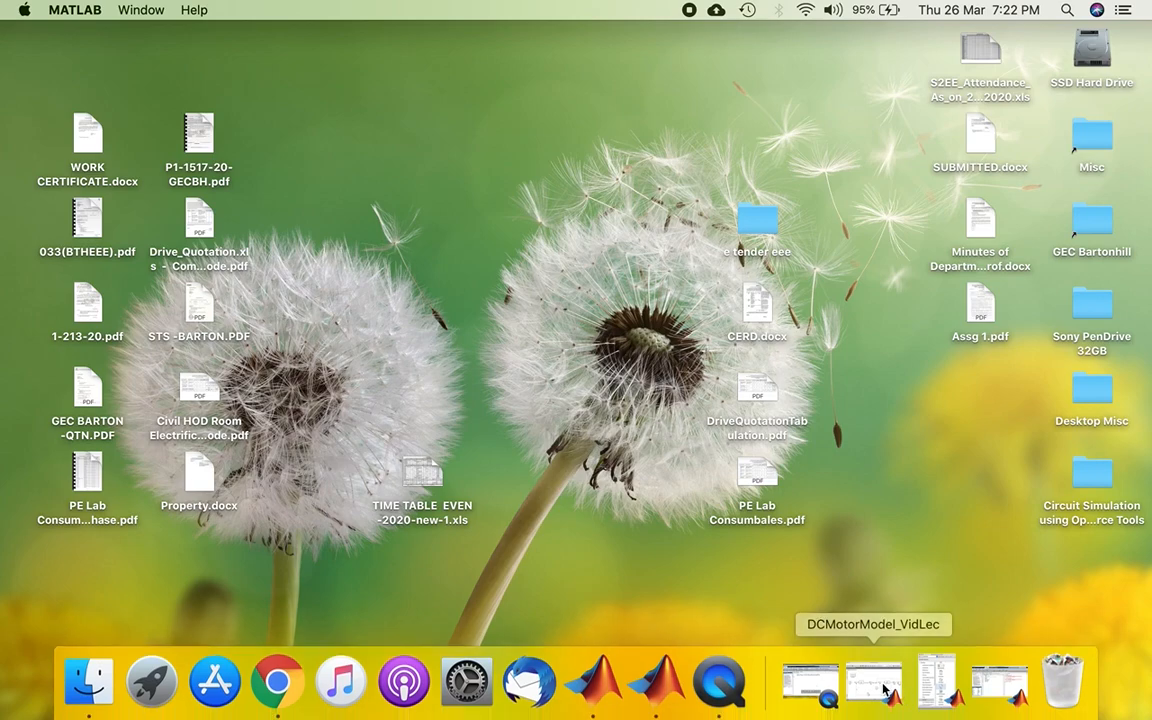
click(880, 678)
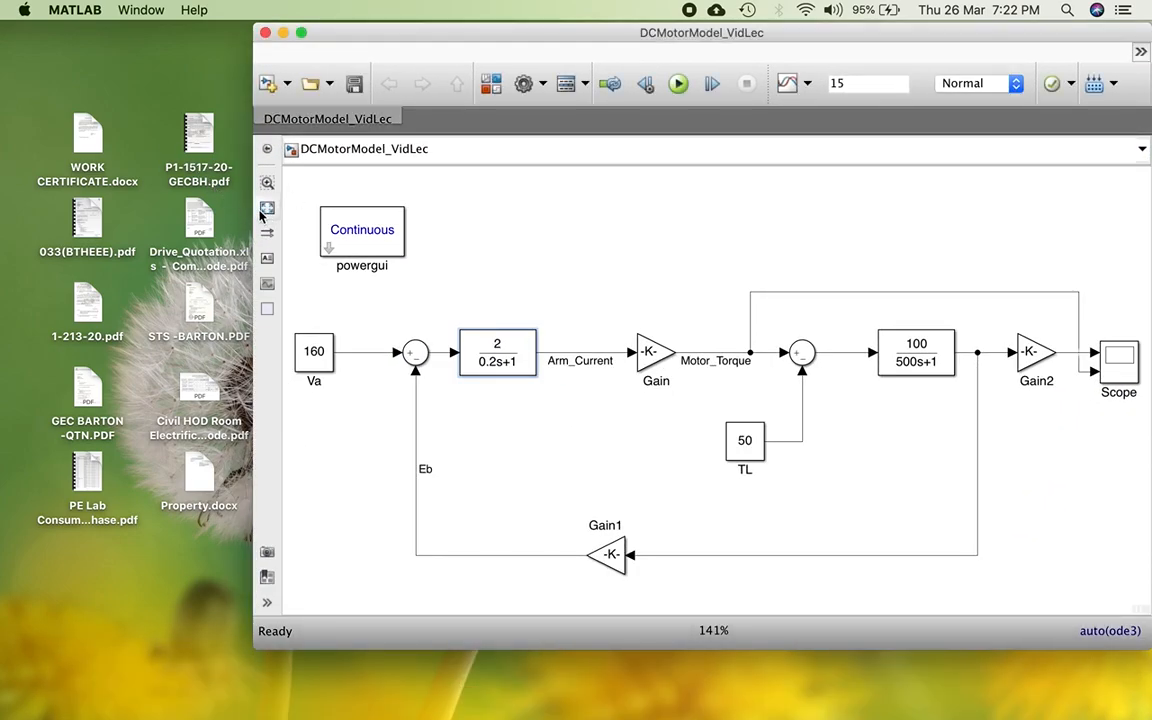
drag(254, 208, 24, 208)
key(space)
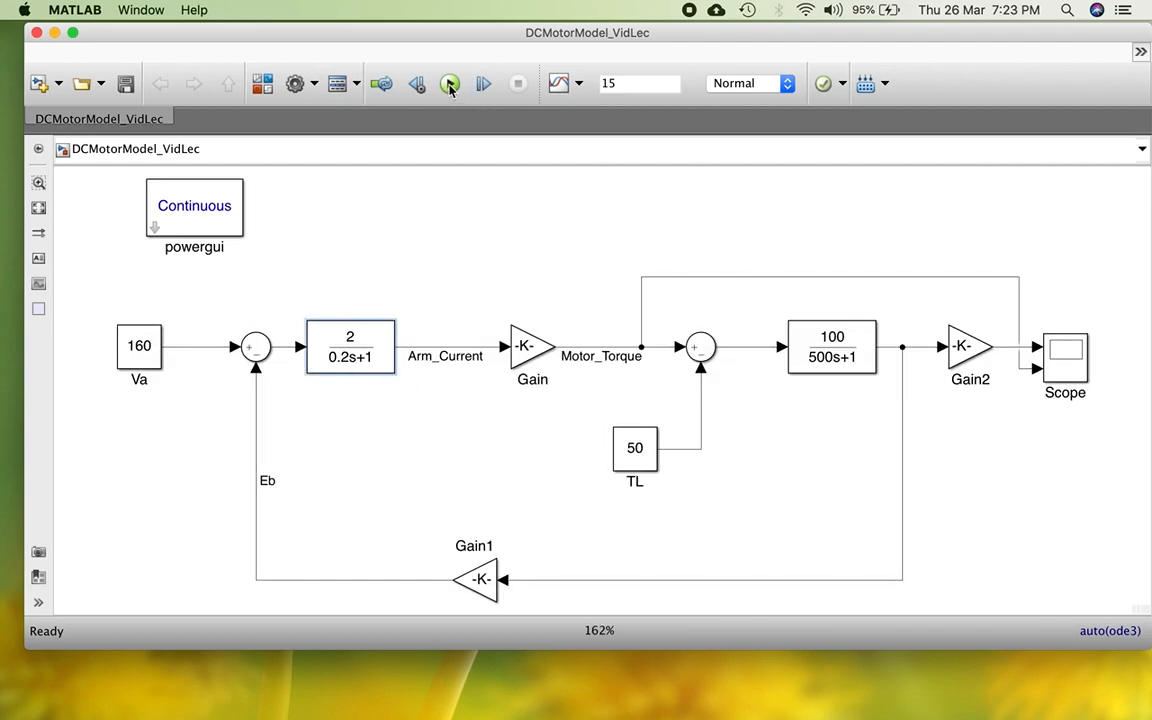
Simulate the motor model and examine the speed and torque curves in the Scope with the axes scaled to fit
click(527, 332)
click(636, 437)
click(450, 84)
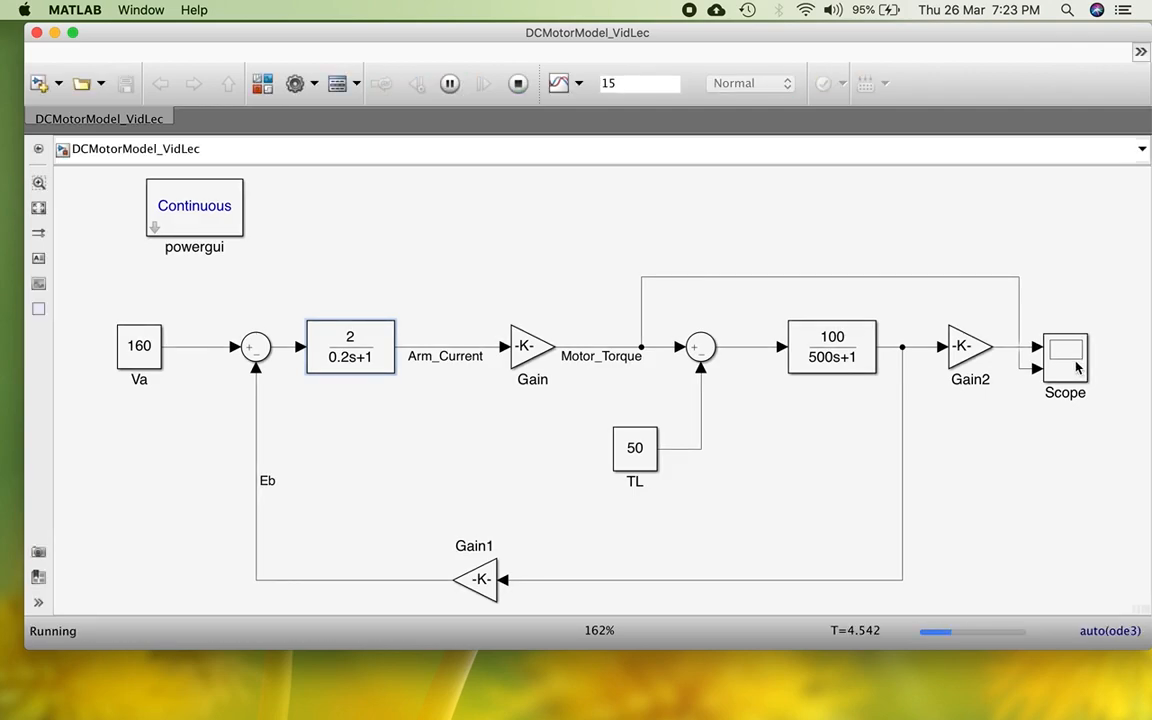
double_click(1076, 366)
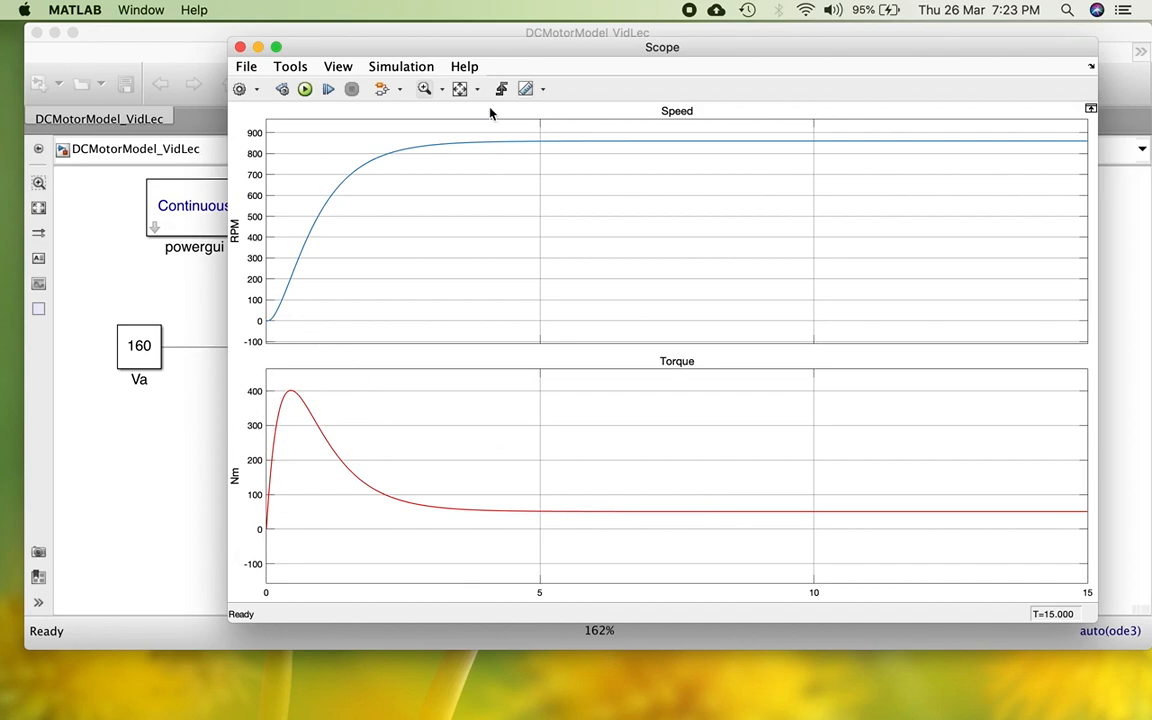
click(459, 89)
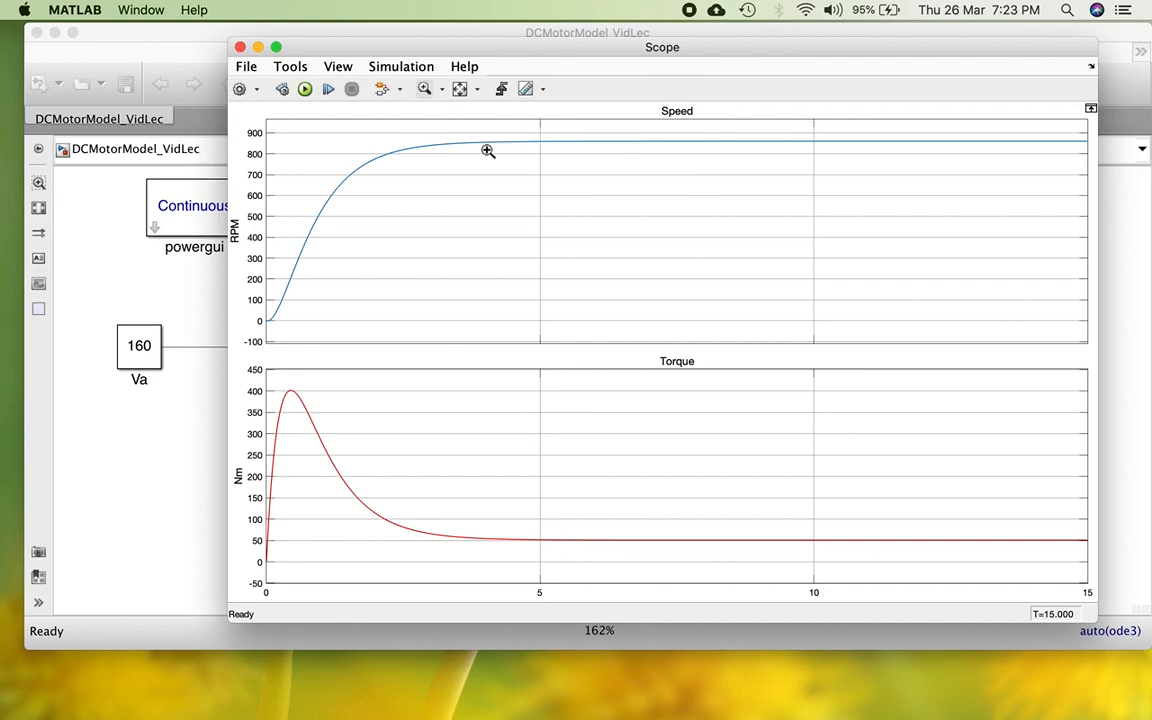
click(241, 48)
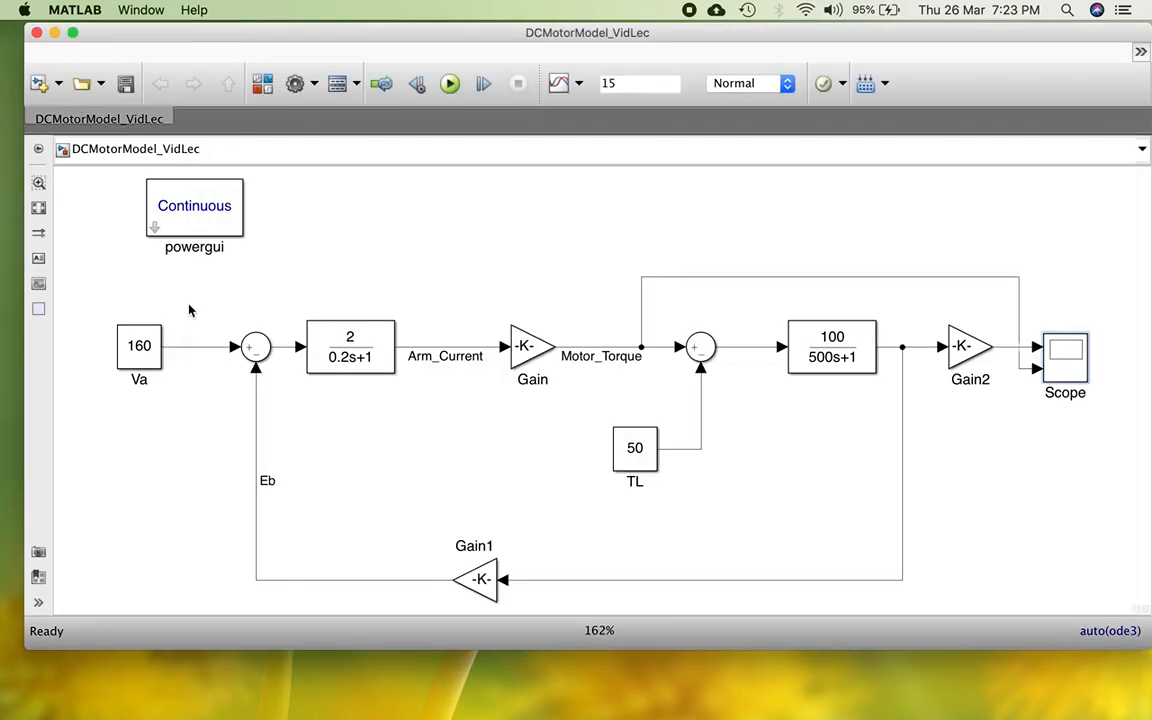
Set the Va constant block to 120 and run the simulation again
double_click(140, 345)
key(BackSpace)
text(120)
click(363, 519)
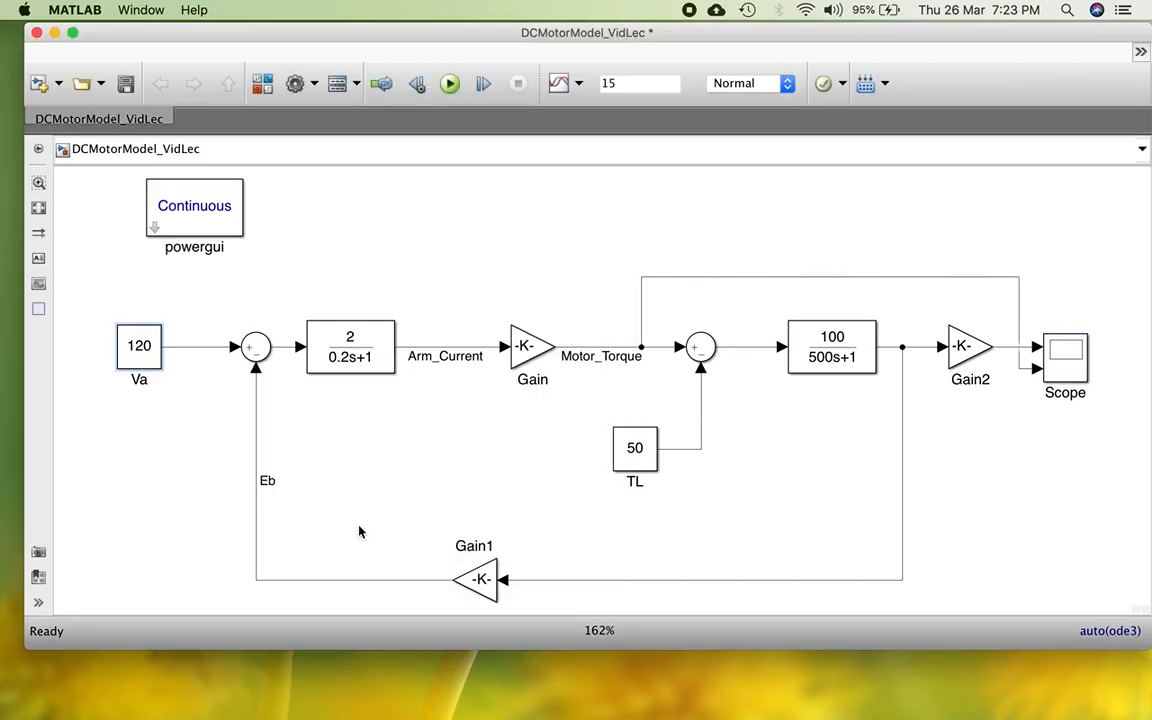
click(451, 84)
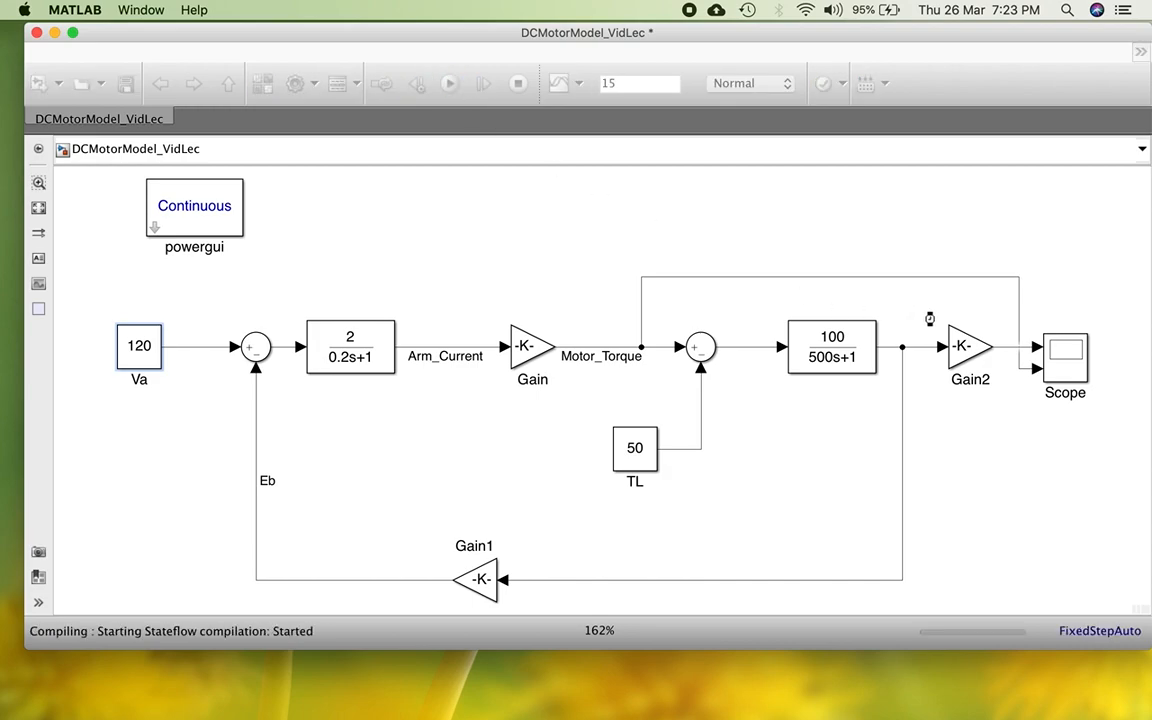
Examine the speed and torque curves for 120 V in the Scope, zooming in on the steady-state torque
double_click(1072, 370)
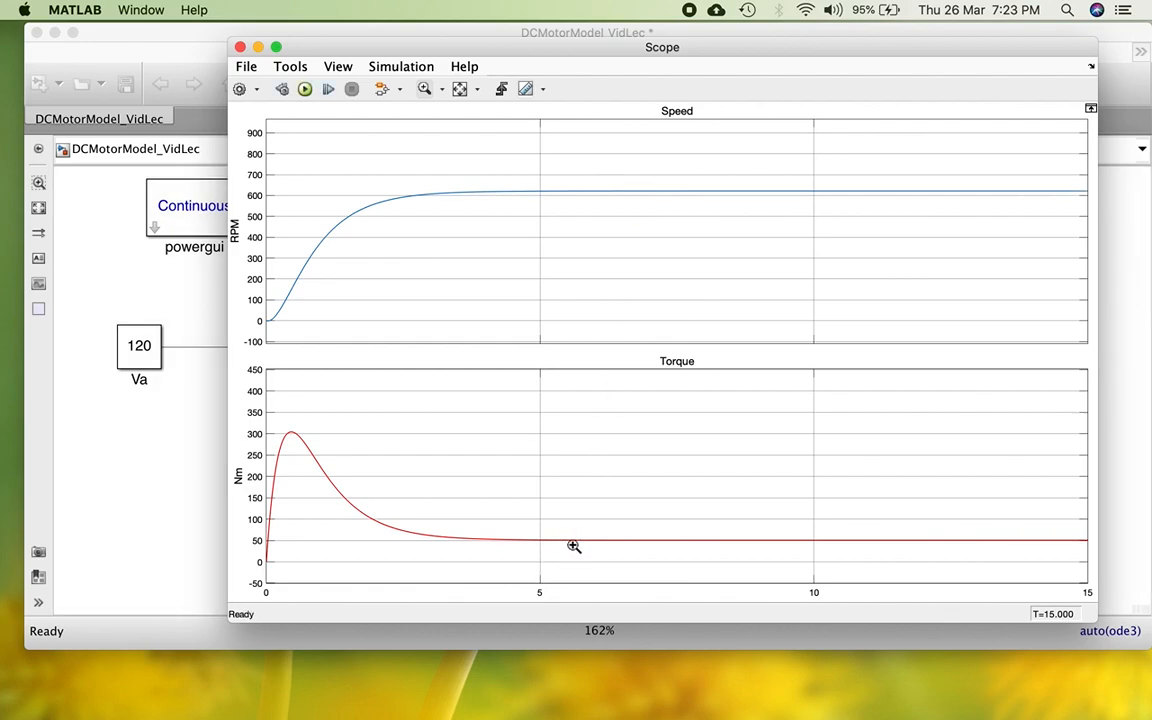
drag(573, 528, 652, 552)
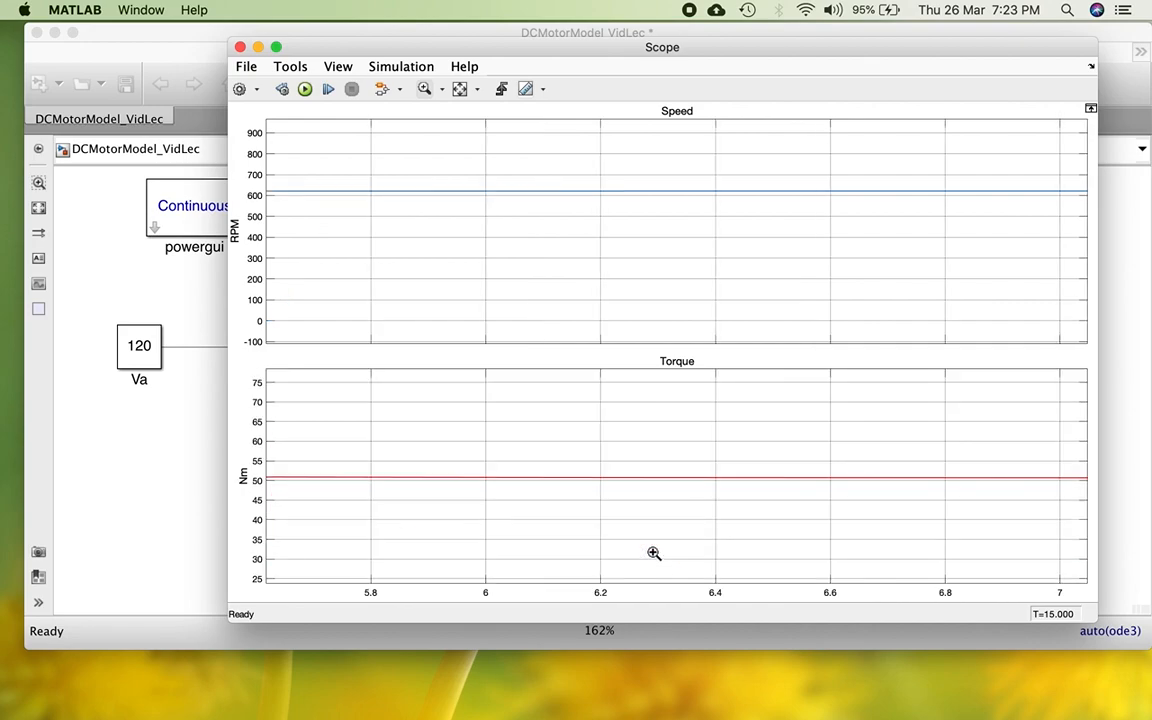
drag(601, 469, 709, 489)
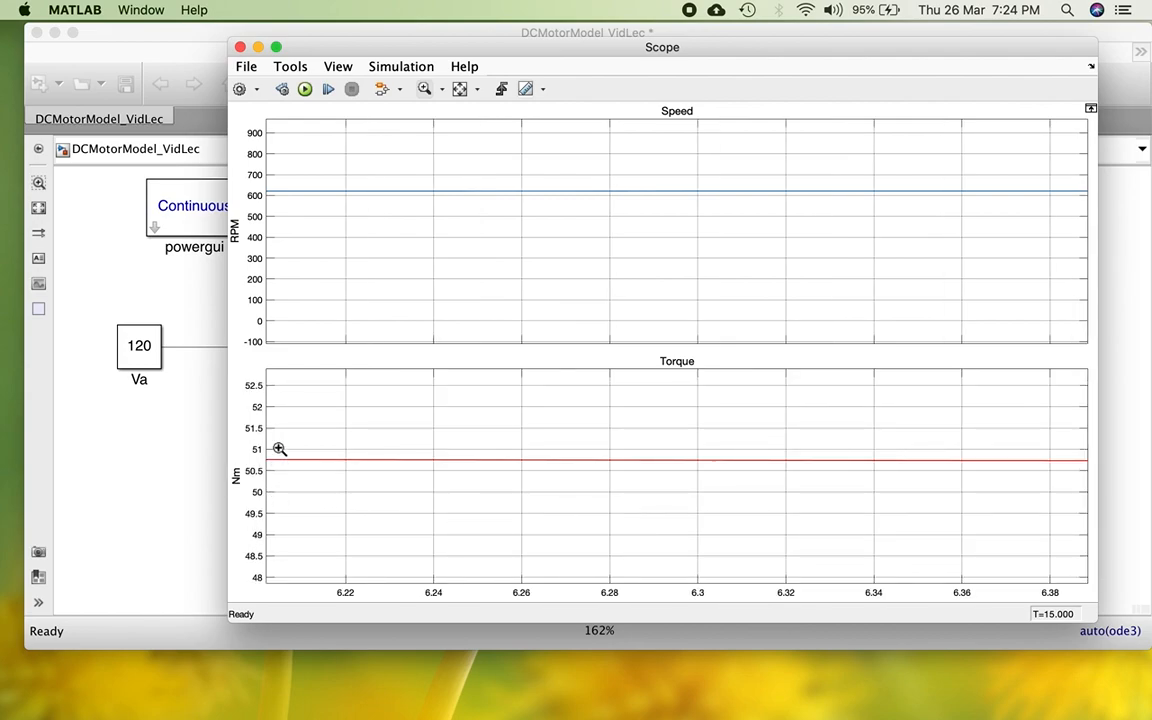
click(240, 47)
Set the Va constant block to 200 and run the simulation
double_click(139, 350)
text(200)
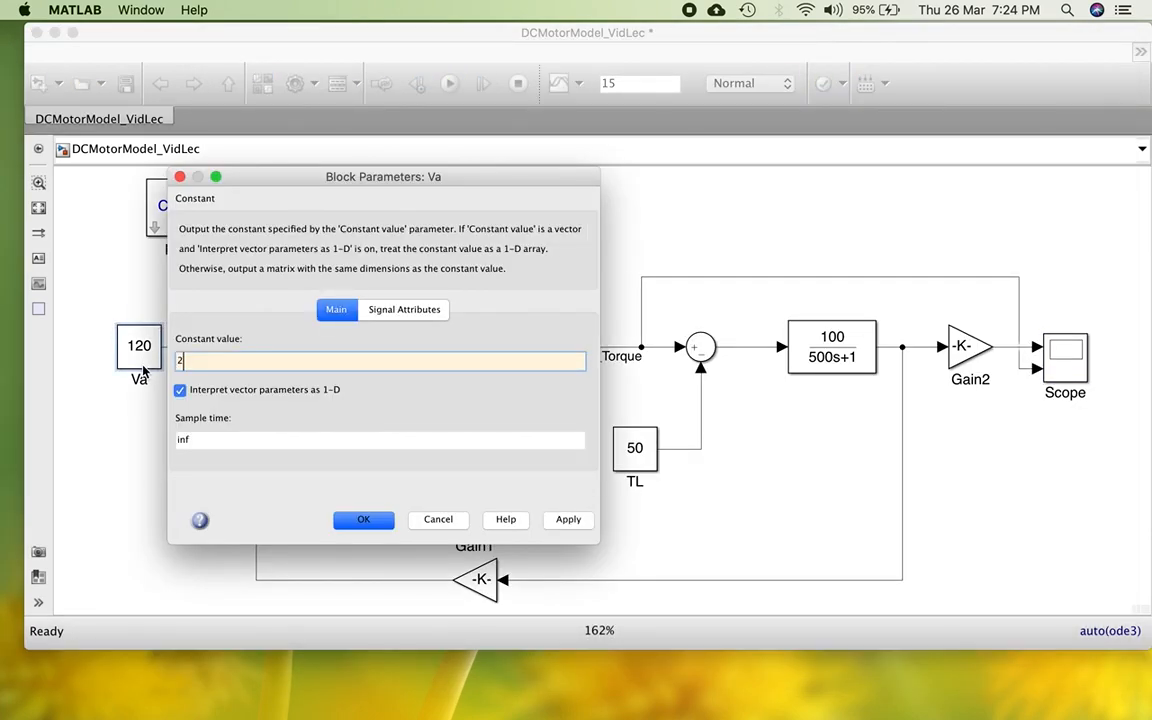
click(363, 520)
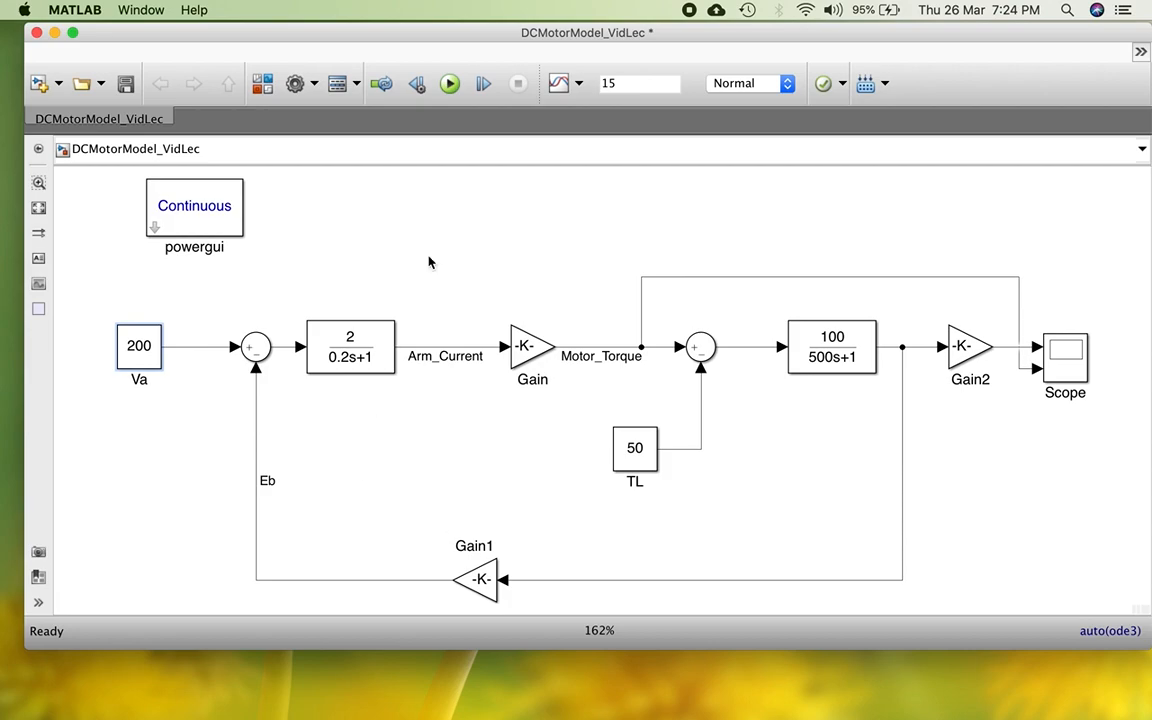
key(super+t)
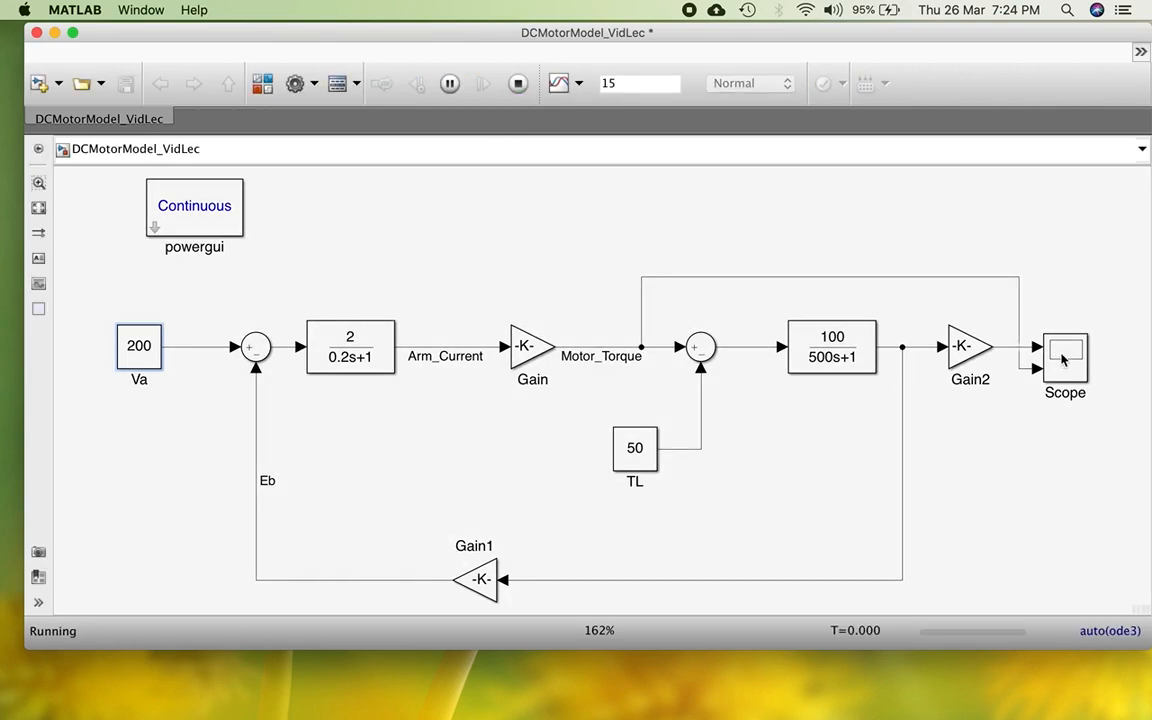
Examine the speed and torque curves for 200 V in the Scope with the axes scaled to fit
double_click(1063, 360)
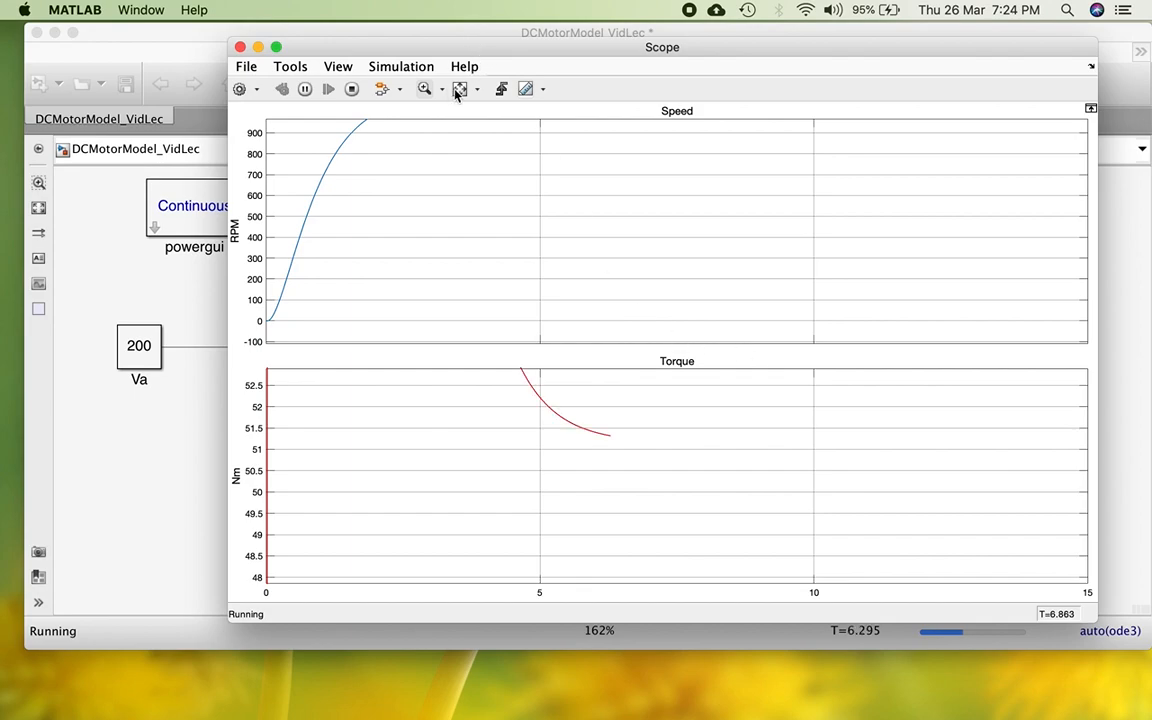
click(458, 89)
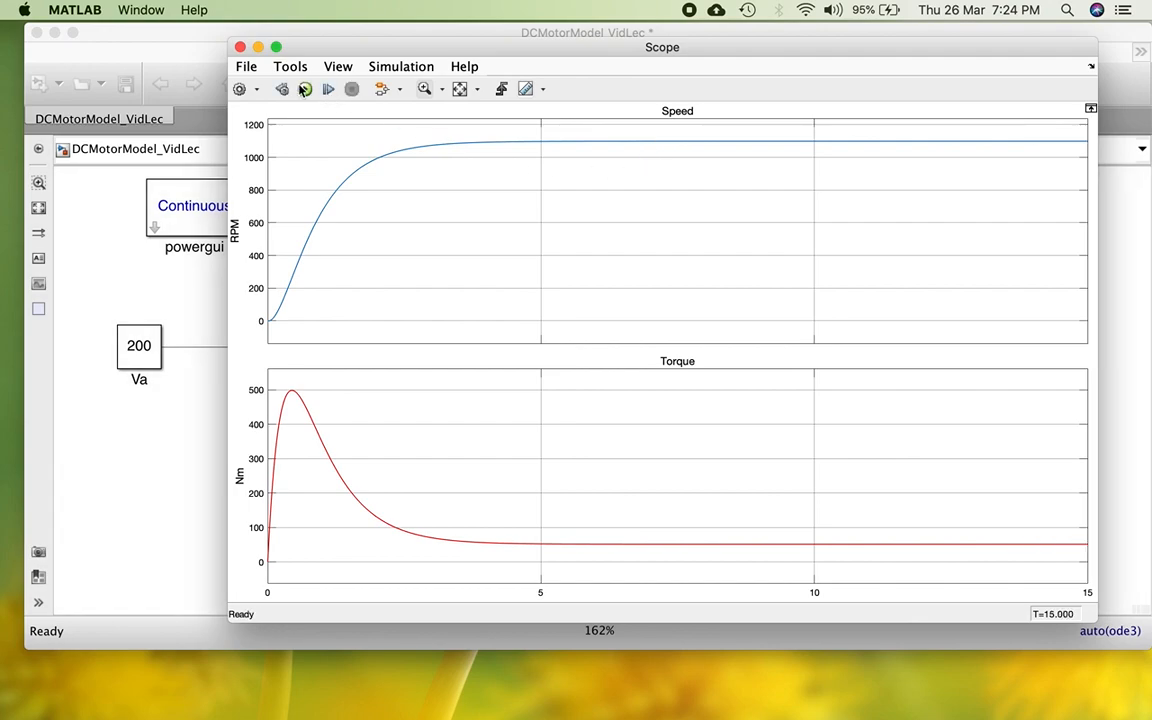
click(240, 48)
Set the Va constant block to 160 and check the TL block's parameters without changing them
double_click(141, 342)
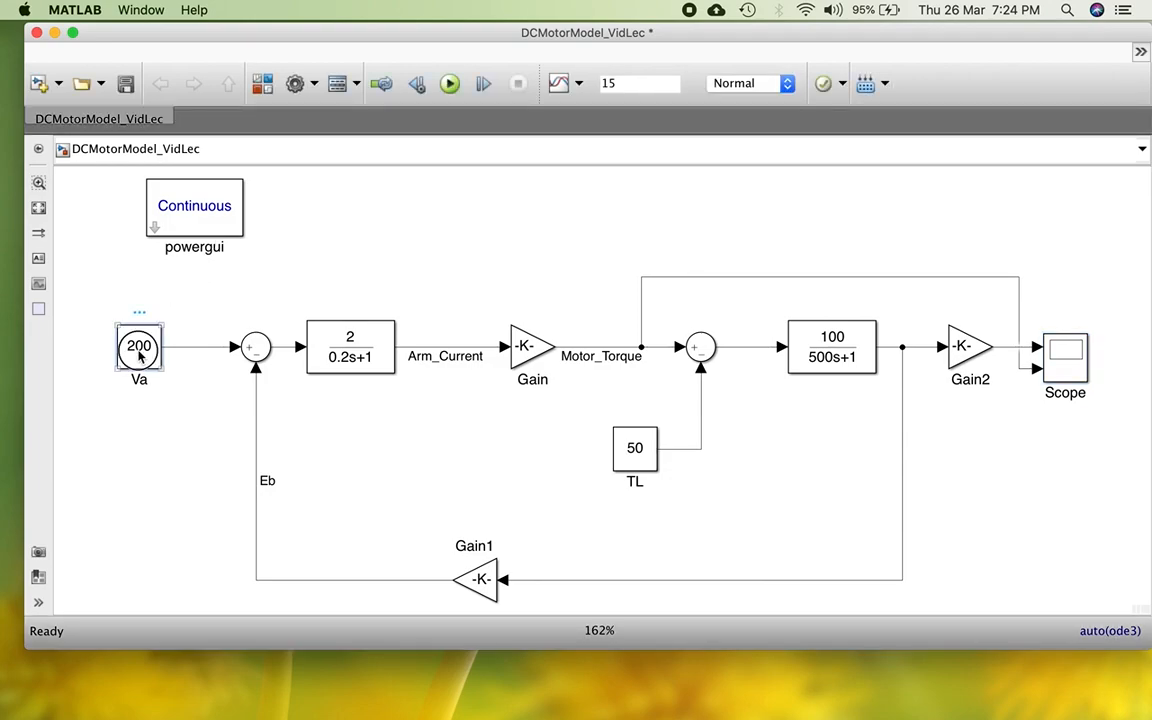
text(160)
key(Return)
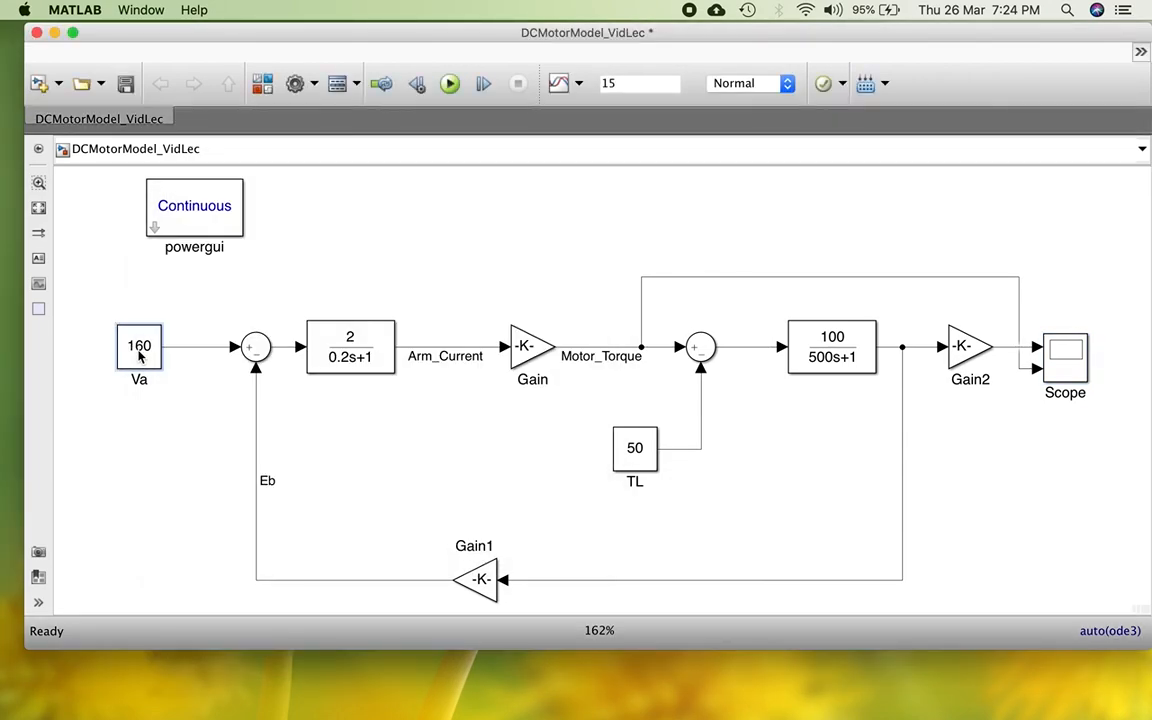
double_click(645, 455)
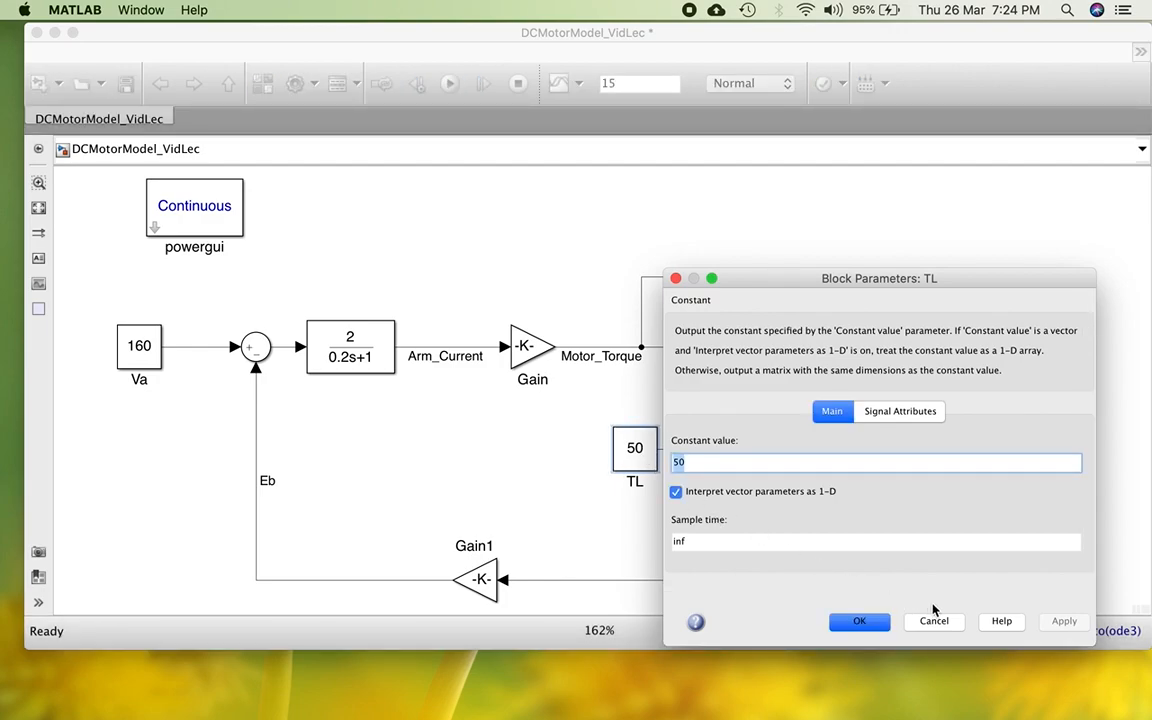
click(932, 621)
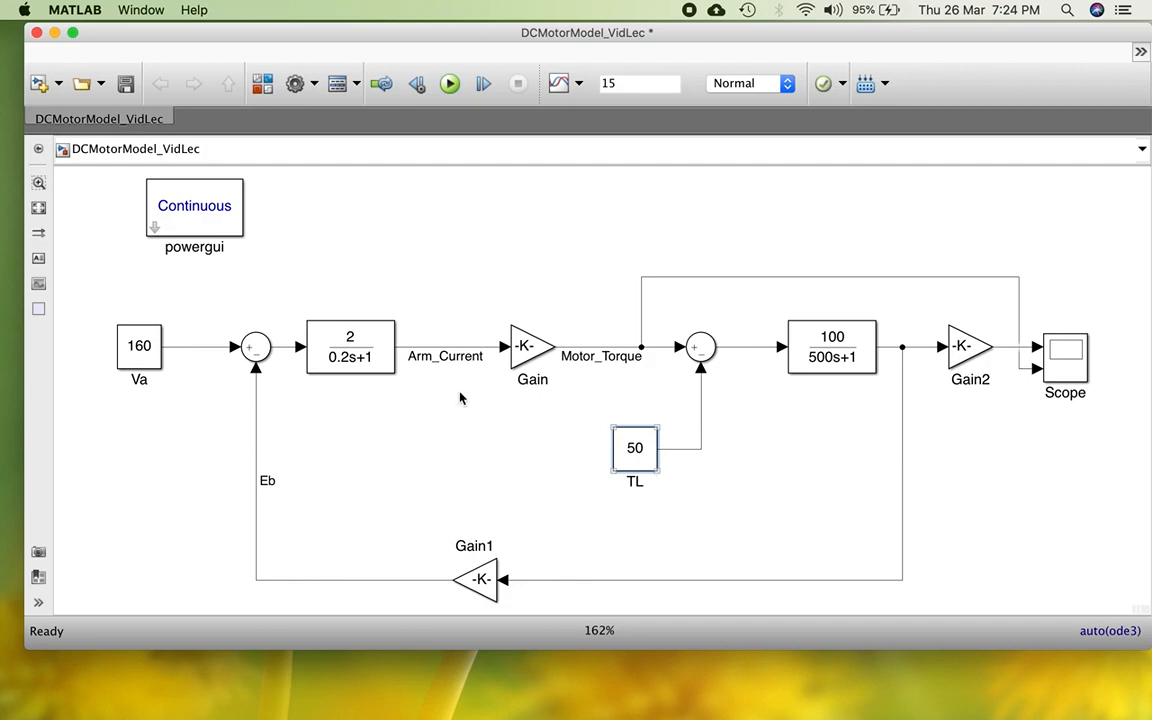
Add a Step block from the Simulink Sources library below the TL block and close the Library Browser
click(265, 86)
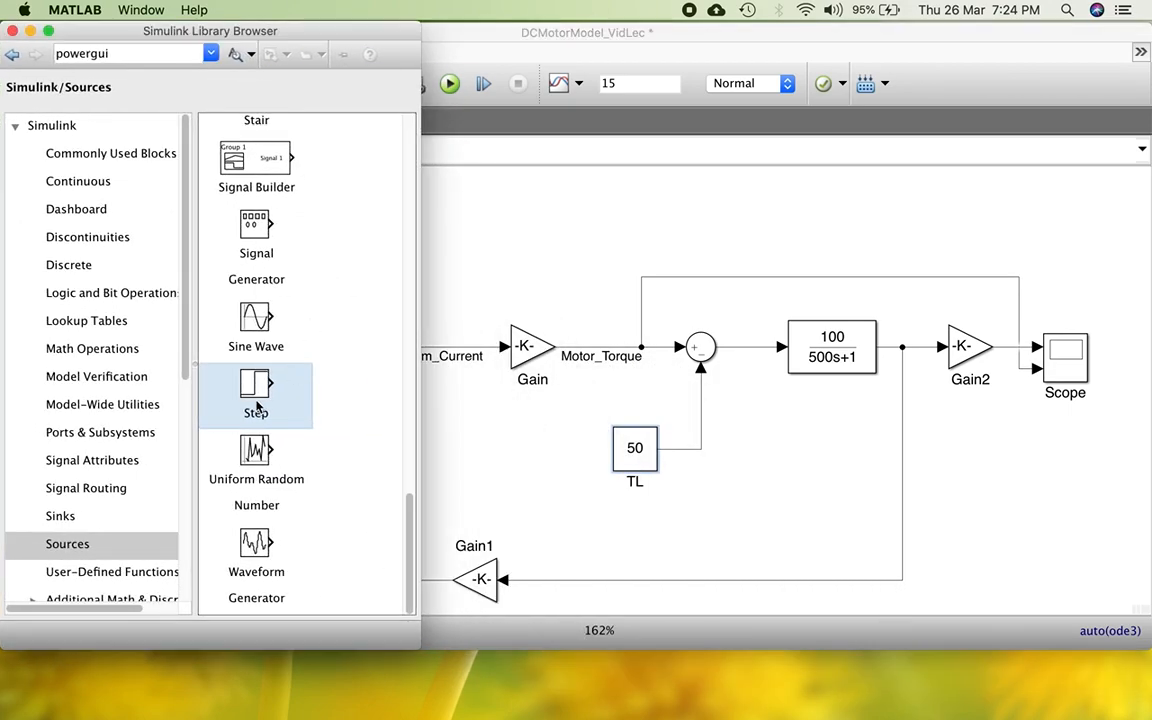
click(68, 545)
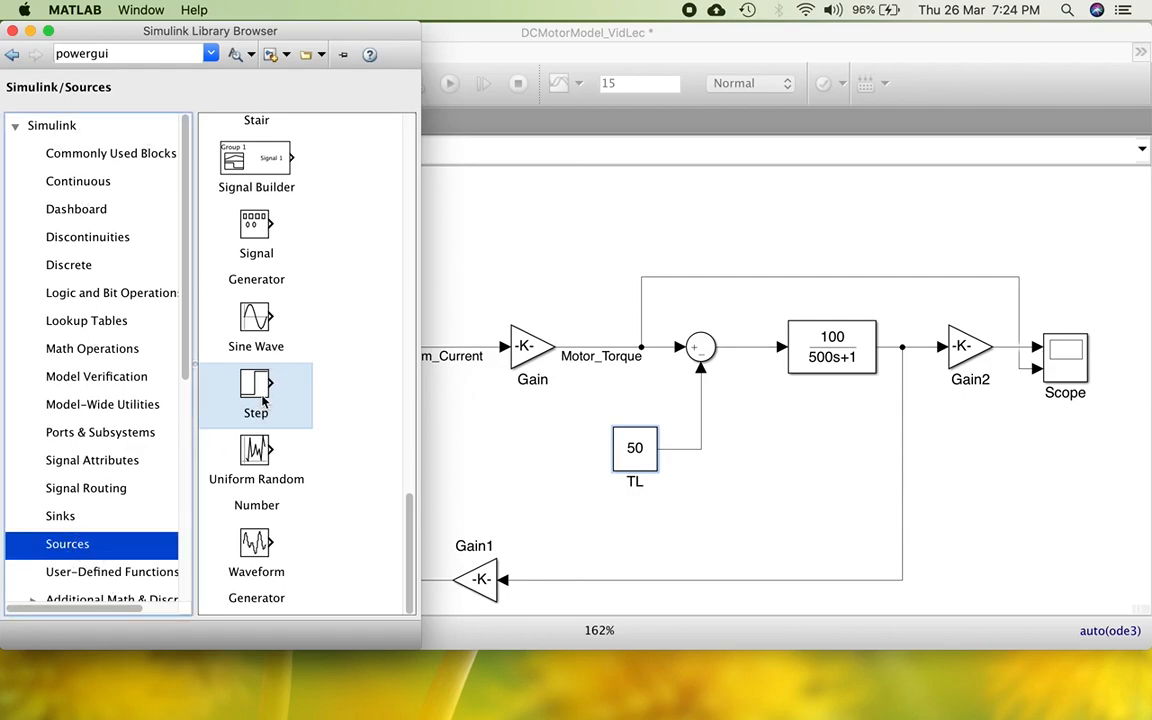
drag(262, 396, 632, 535)
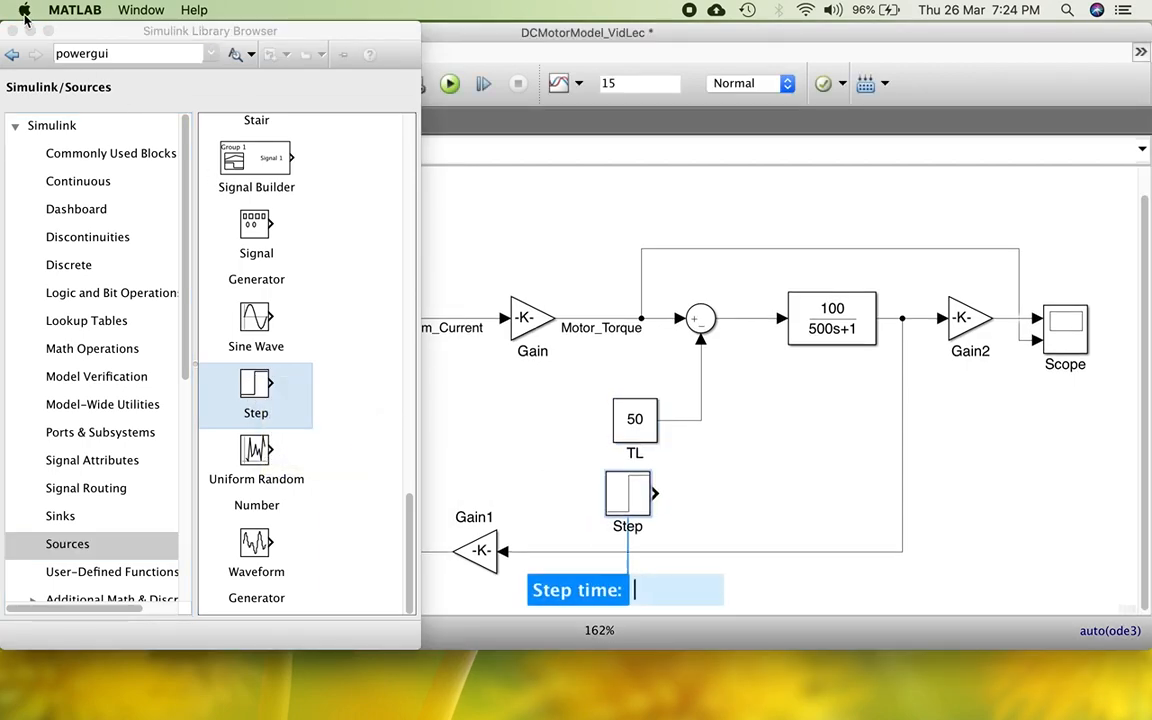
click(10, 32)
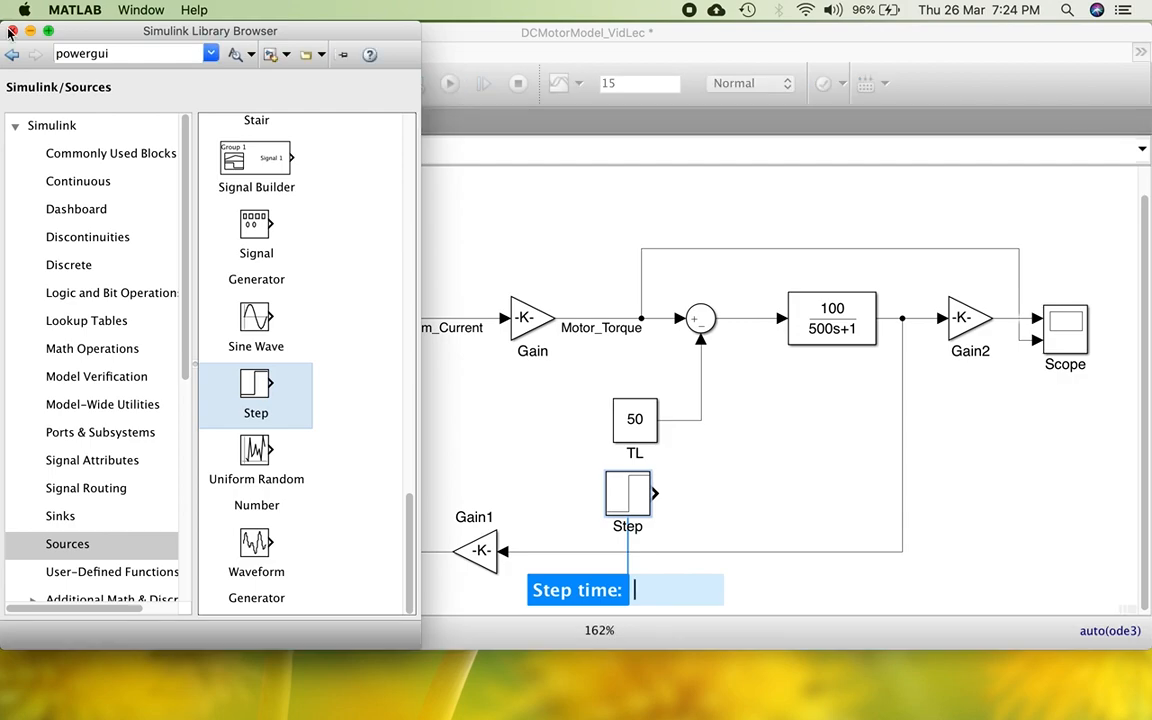
click(10, 32)
Configure the Step block with step time 8, initial value 25 and final value 75
double_click(640, 492)
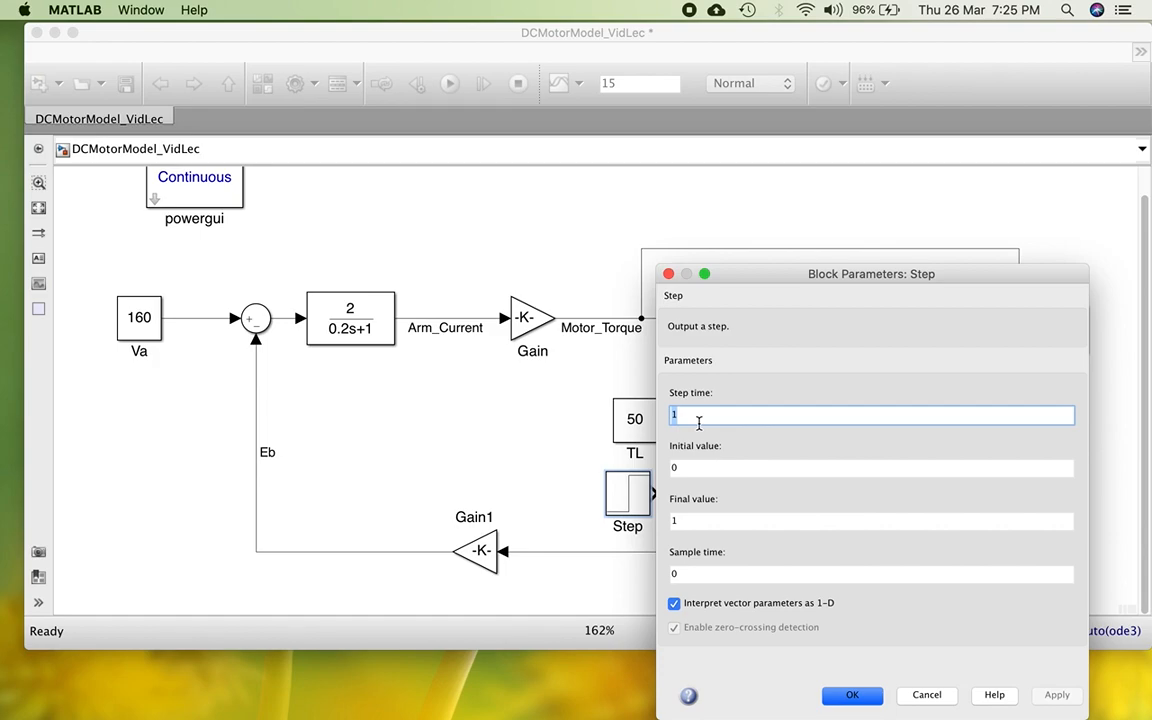
text(8)
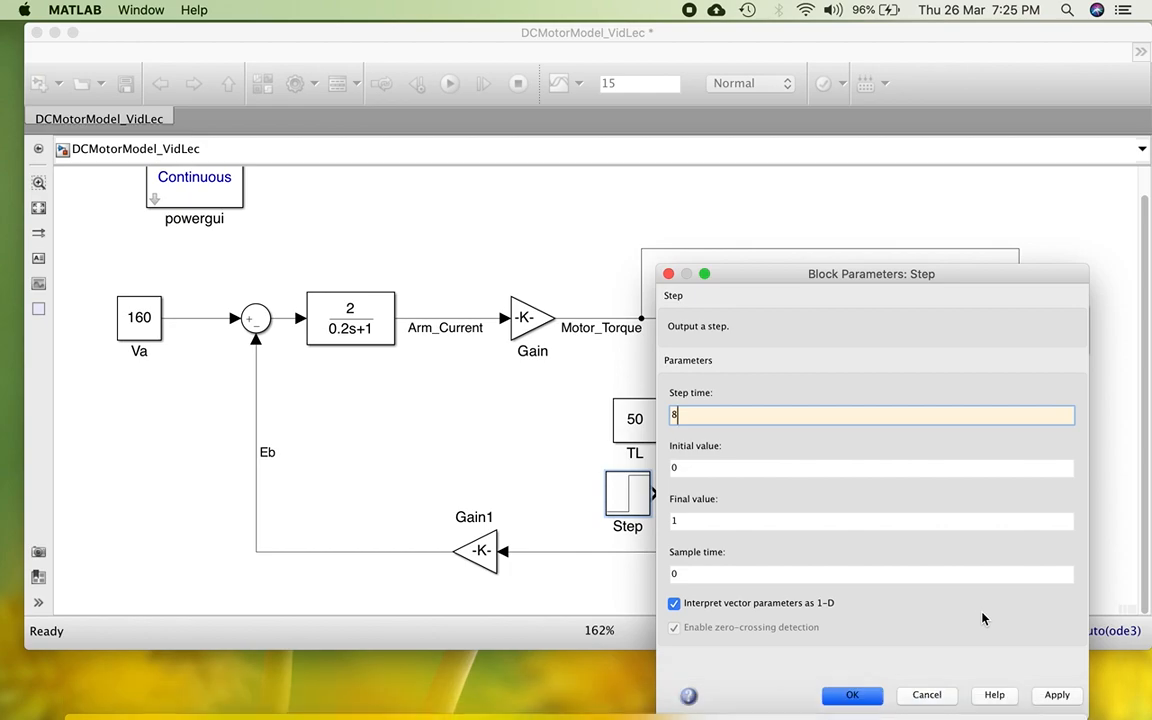
click(727, 470)
text(5)
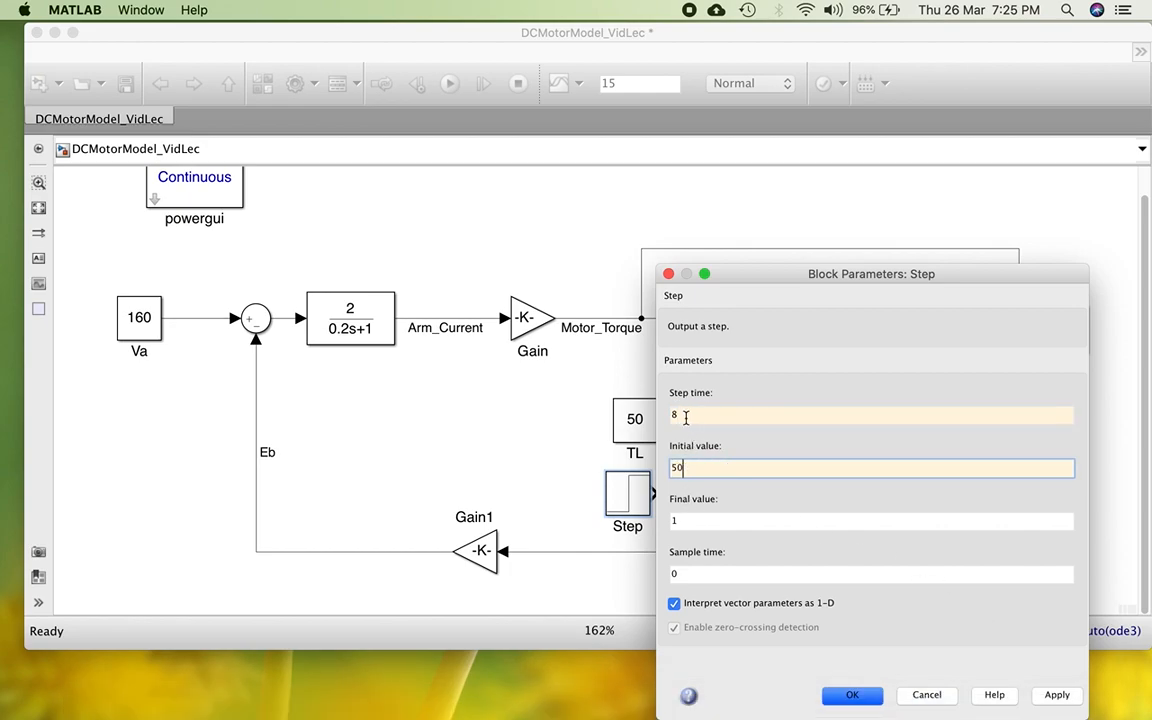
click(690, 520)
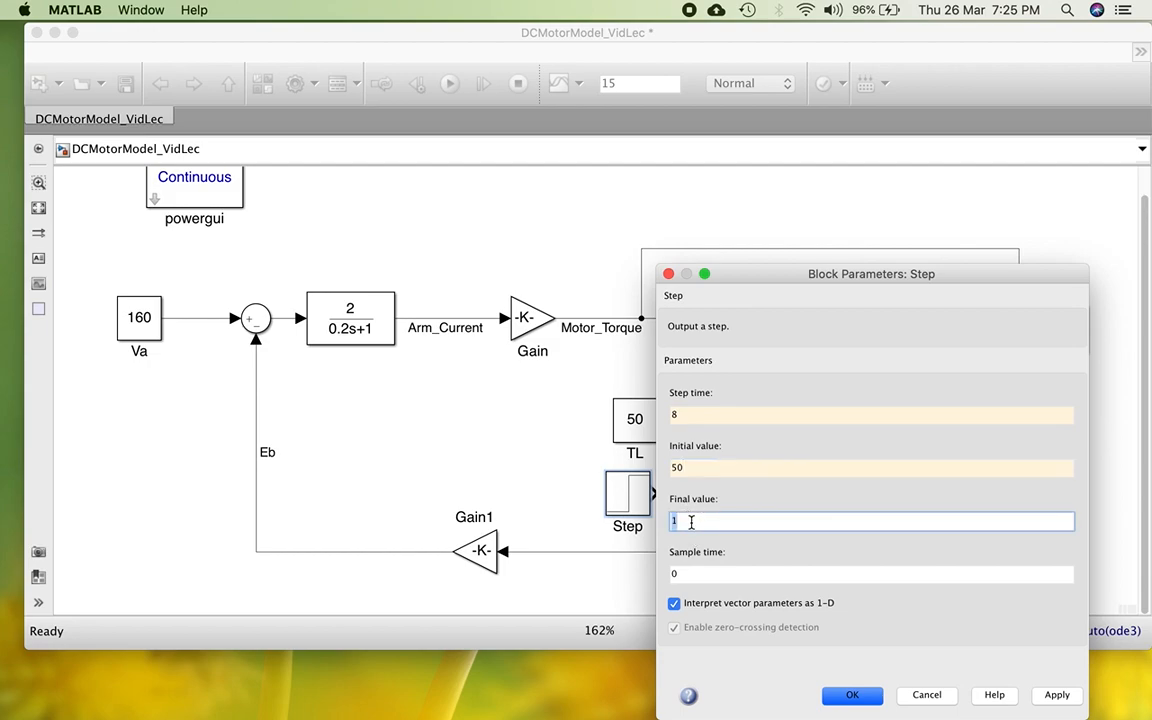
text(7)
click(672, 470)
text(25)
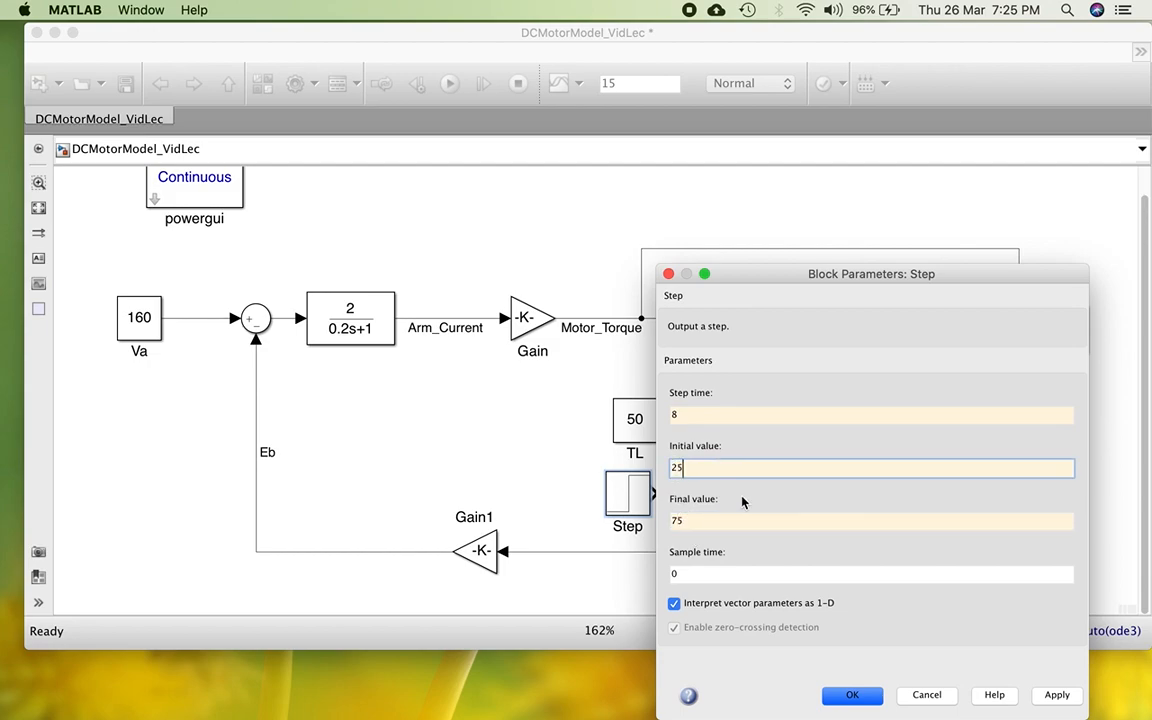
click(845, 698)
Replace the TL constant with the Step block, wired to the second sum's negative input and placed where TL was
click(632, 420)
key(Delete)
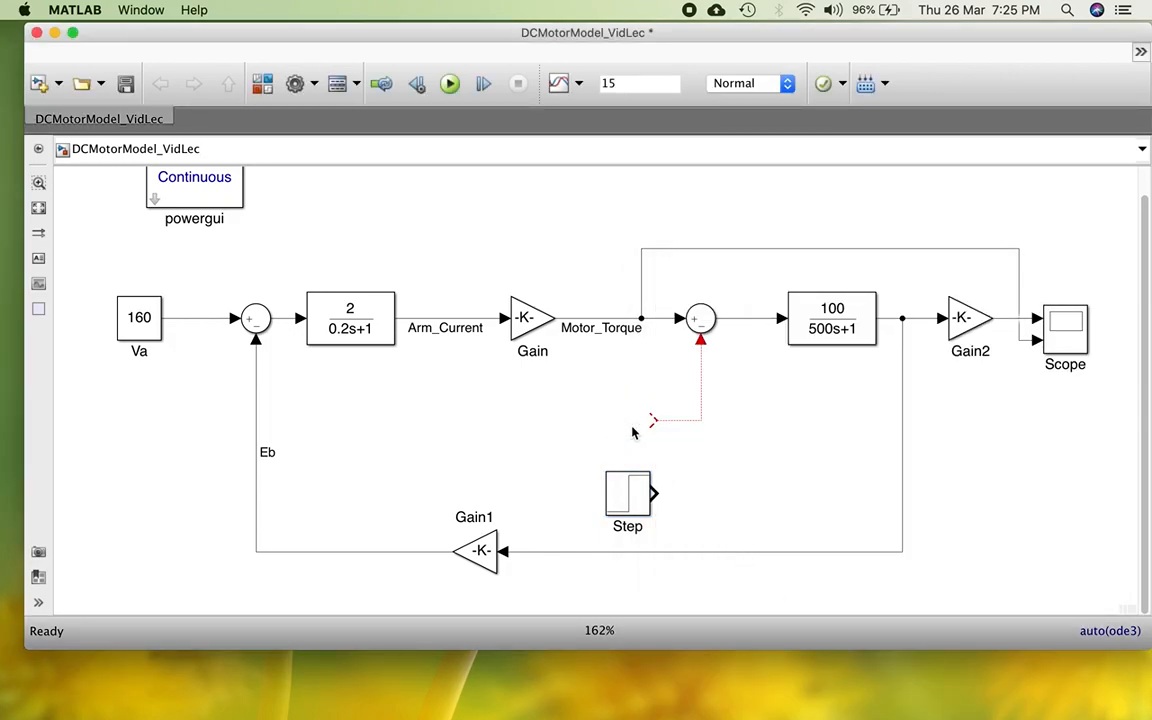
click(673, 421)
key(Delete)
drag(655, 494, 701, 340)
mouse_move(640, 461)
mouse_down()
mouse_move(648, 425)
mouse_move(637, 421)
mouse_up()
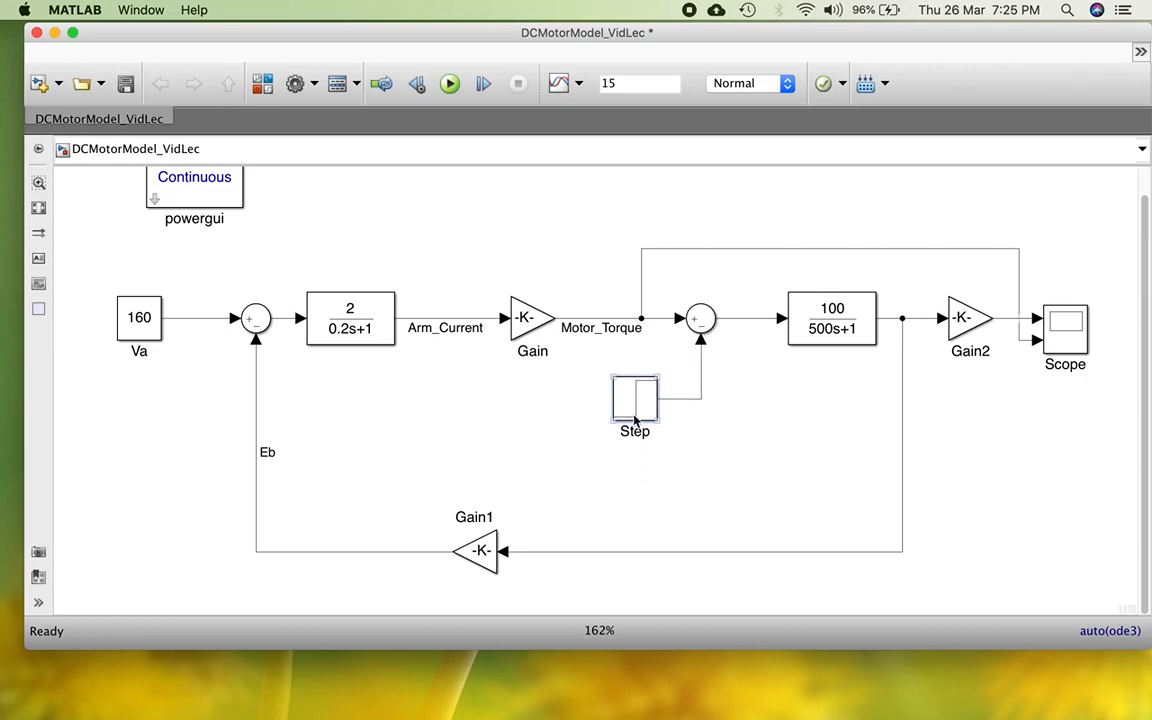
click(711, 428)
click(649, 412)
Simulate the load torque step and examine the Scope curves, zooming in on the speed change around 8 seconds
click(450, 85)
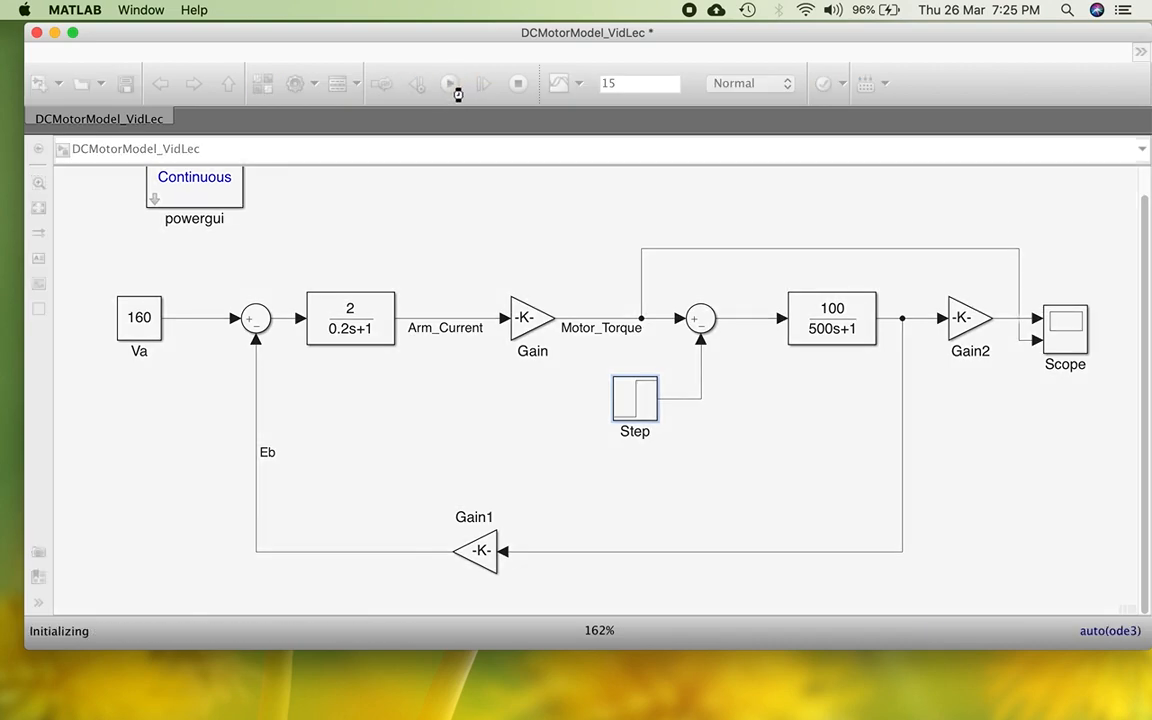
double_click(1065, 335)
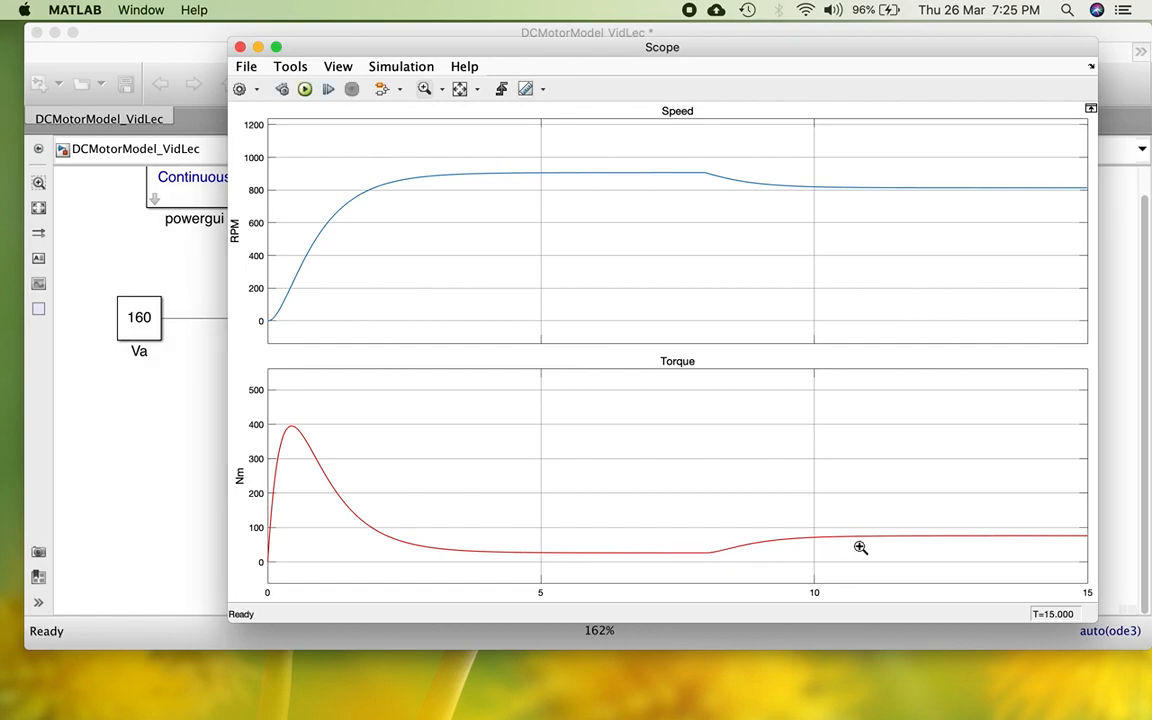
drag(682, 153, 885, 212)
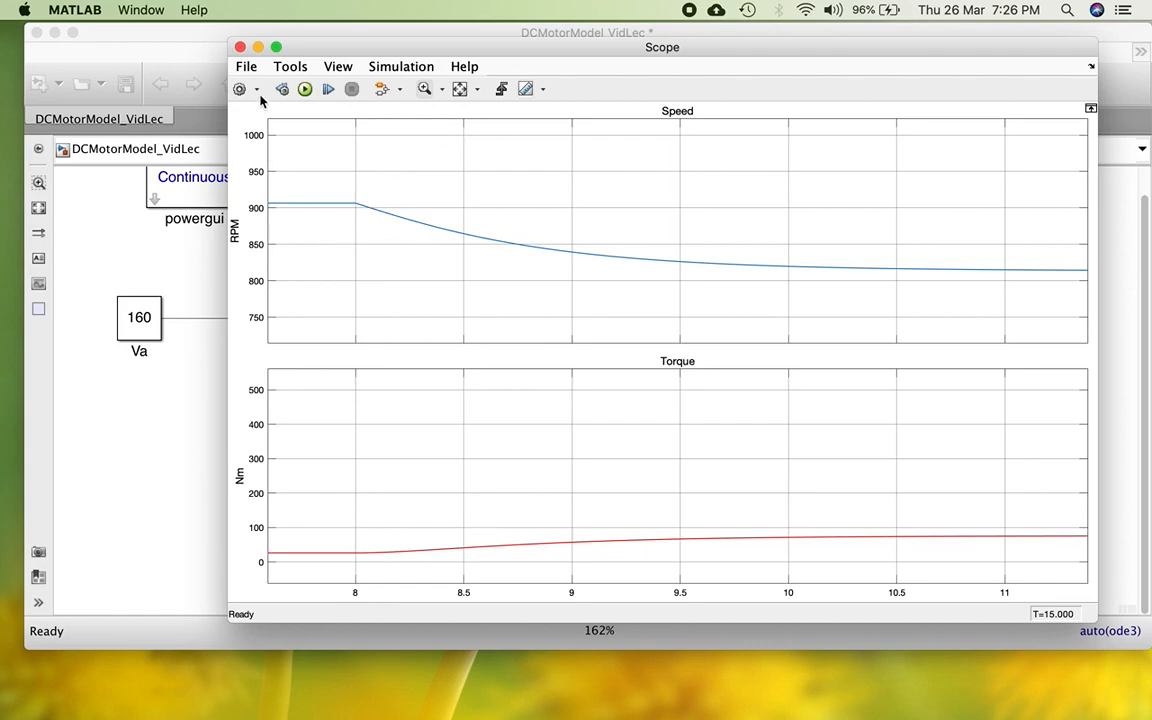
click(240, 47)
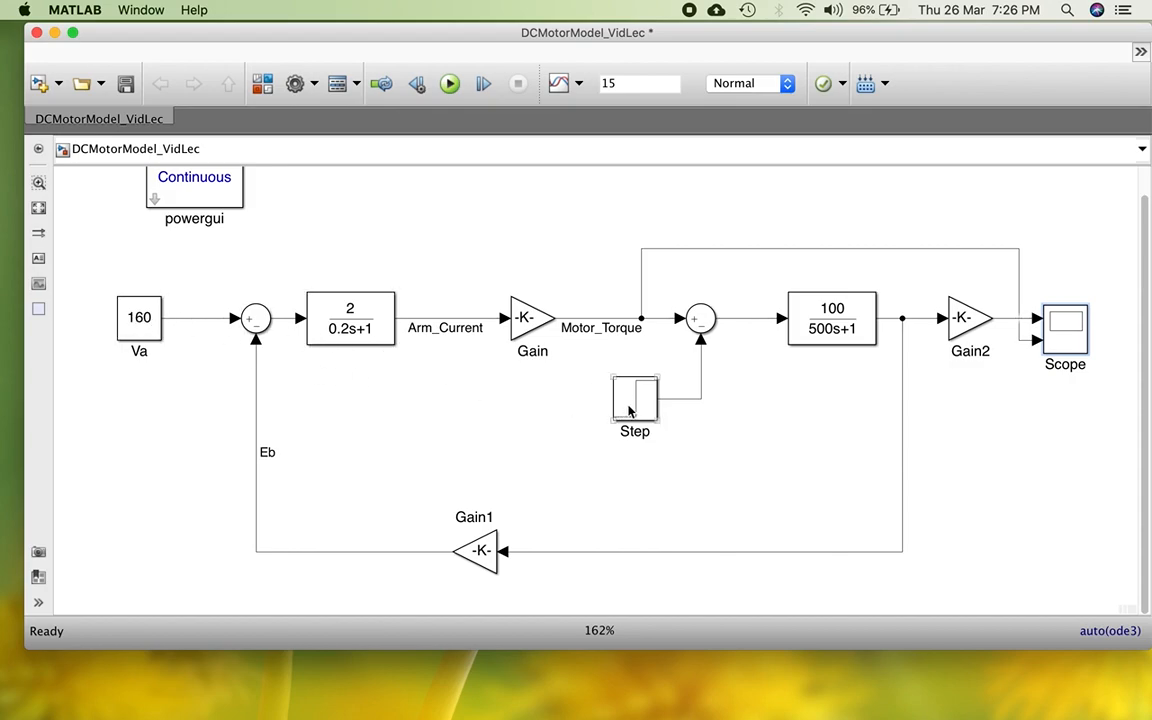
Disconnect Va from the first sum and feed that sum's positive input from a copy of the Step block placed below Va
click(192, 318)
key(Delete)
drag(635, 403, 246, 318)
Configure the voltage step block Step1 with step time 8, initial value 160 and final value 120
double_click(101, 405)
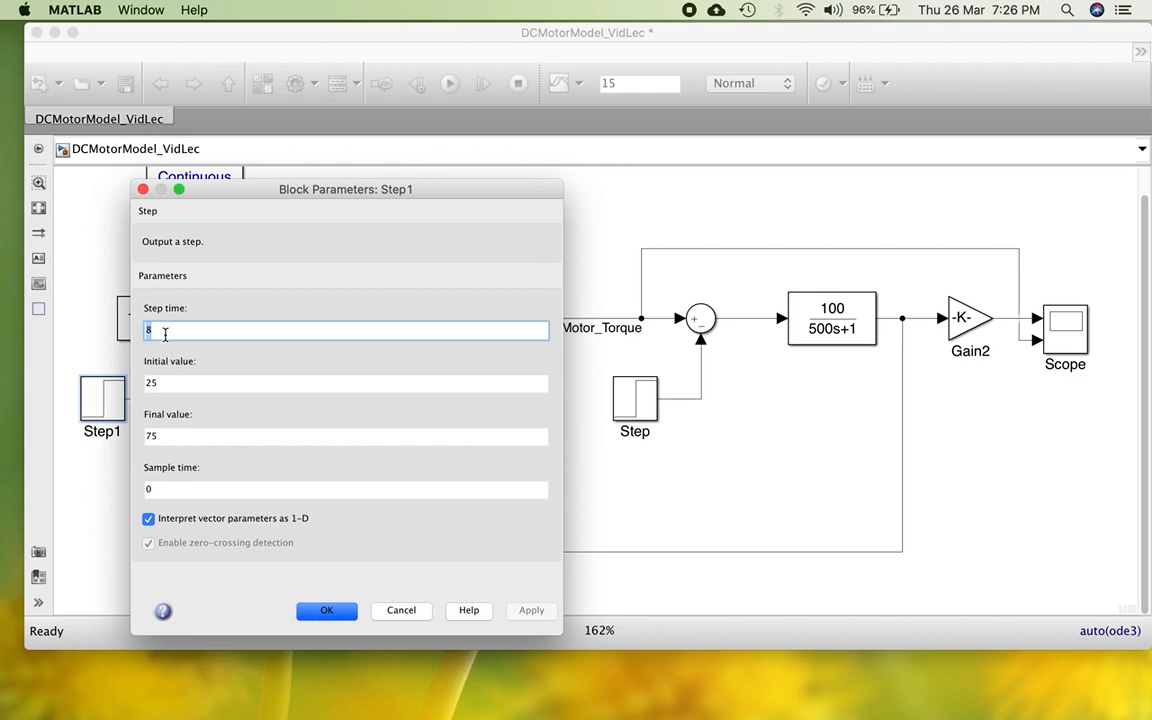
text(5)
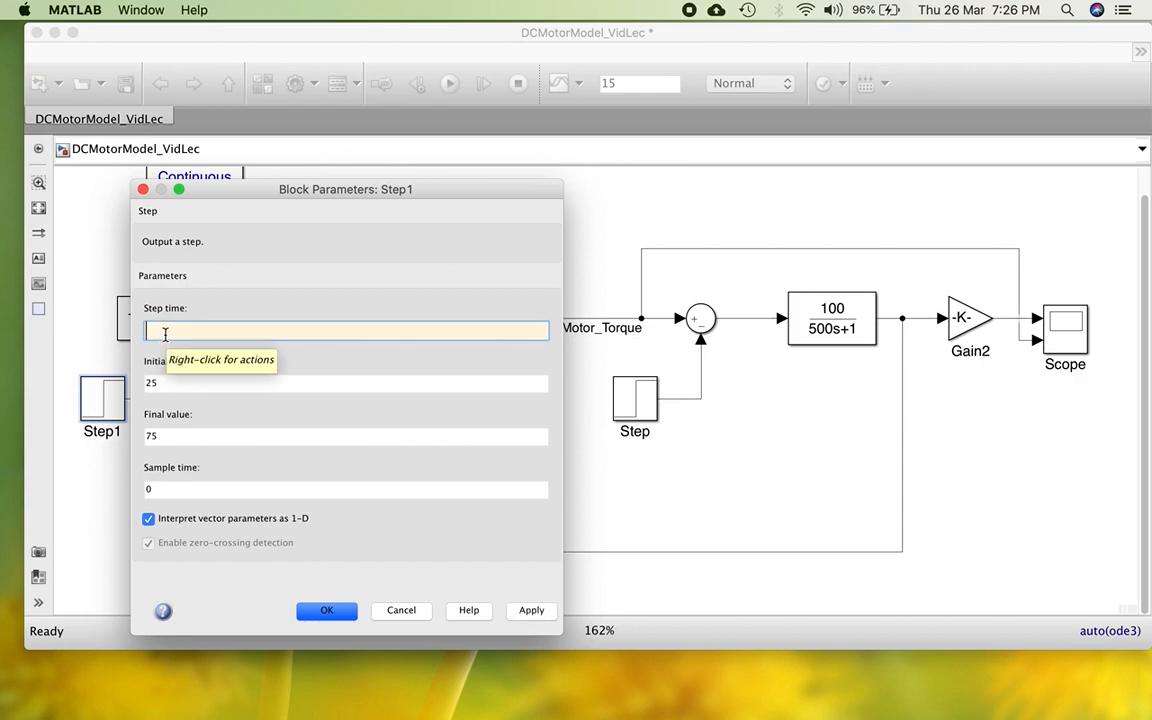
text(8)
key(Tab)
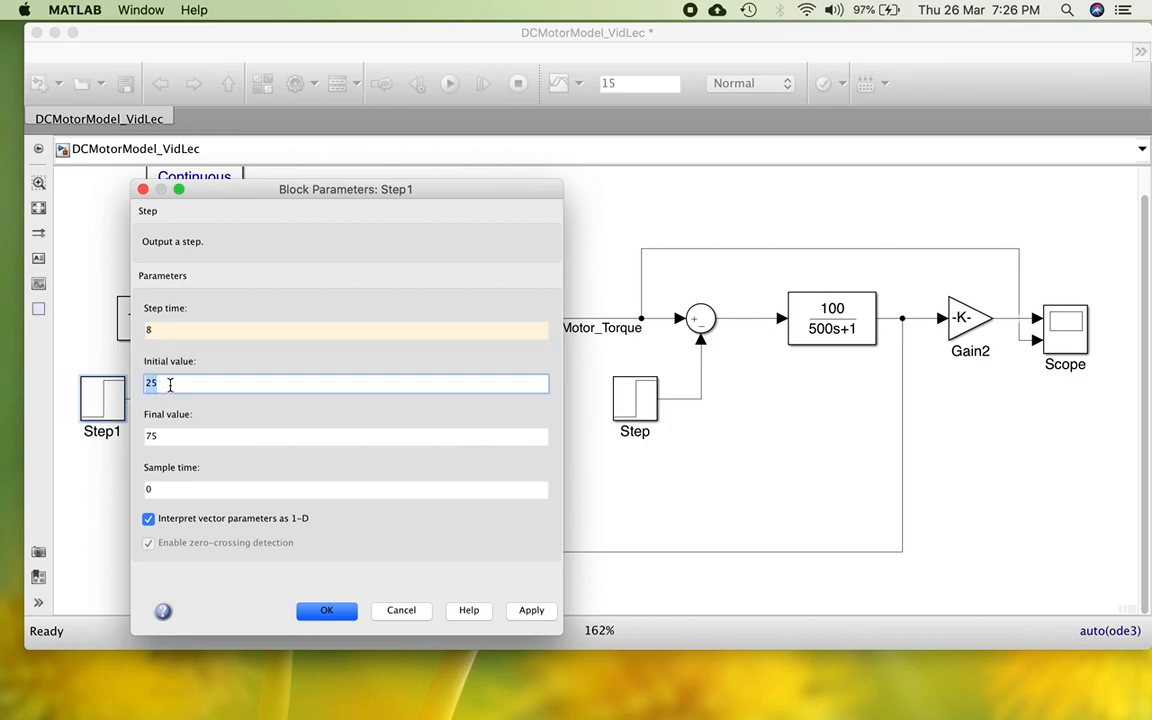
text(160)
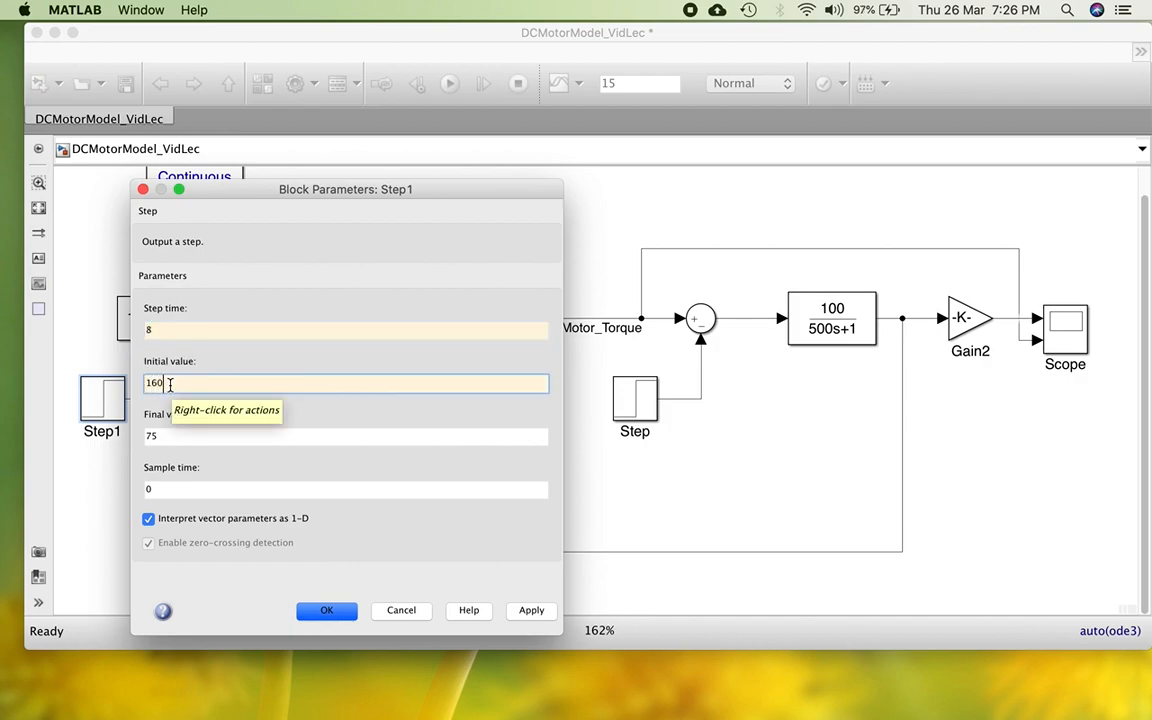
key(Tab)
text(10)
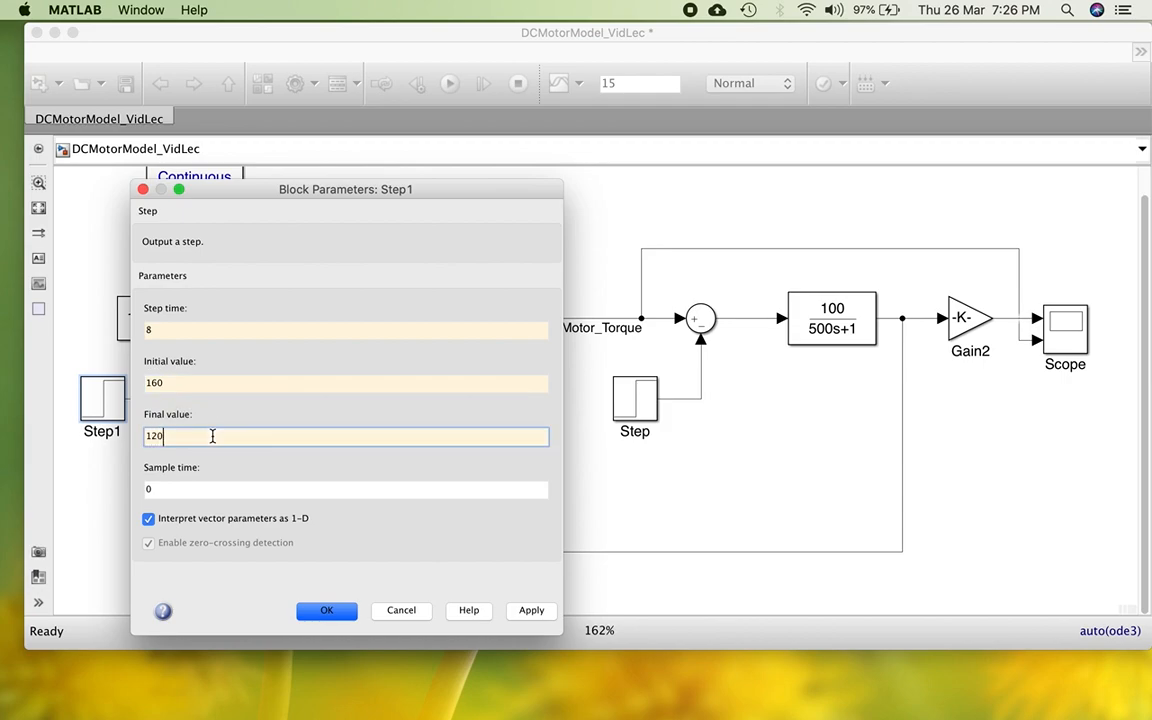
click(306, 609)
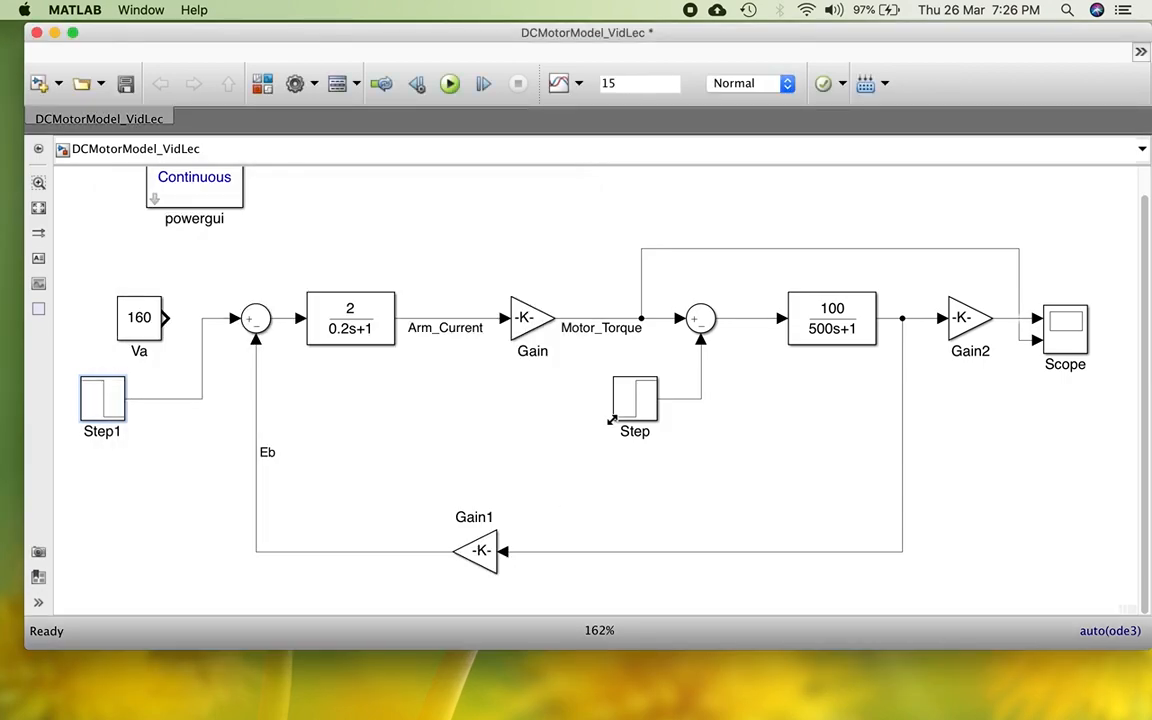
Replace the load Step block with a copy of the Va constant, connected to the second sum's negative input
drag(137, 318, 670, 470)
key(Delete)
click(702, 398)
key(Delete)
drag(700, 471, 701, 342)
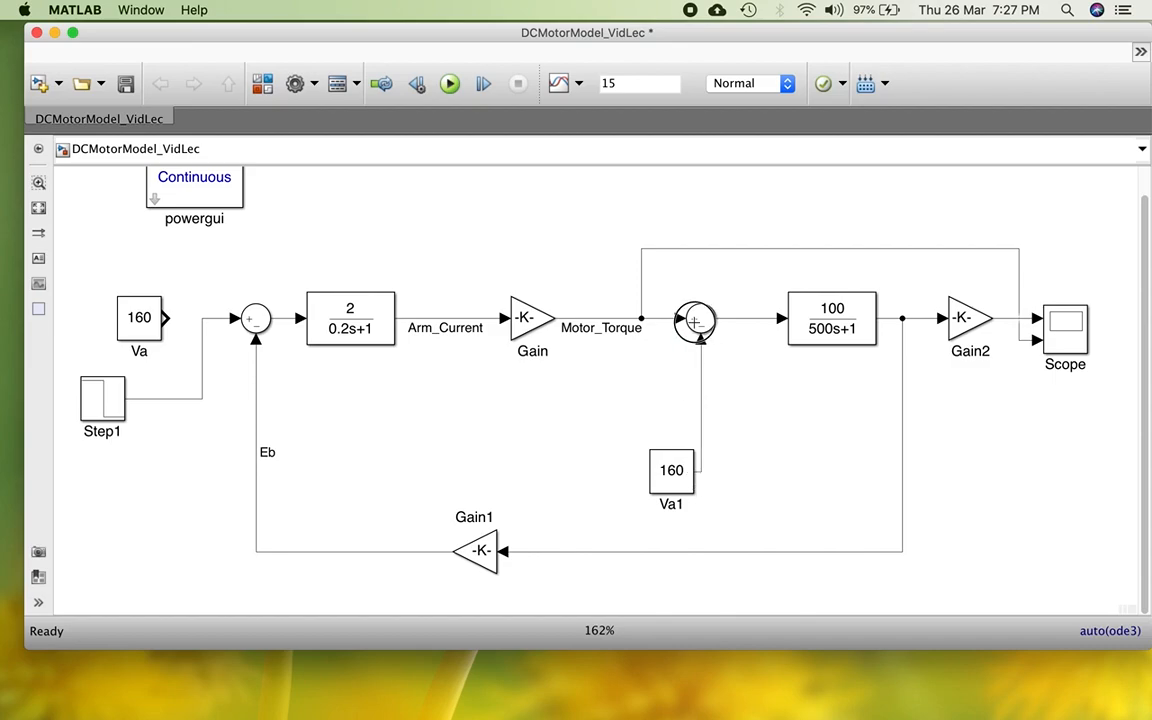
drag(671, 476, 613, 404)
Set the constant feeding the second sum to 25 and rename that block TL
double_click(613, 404)
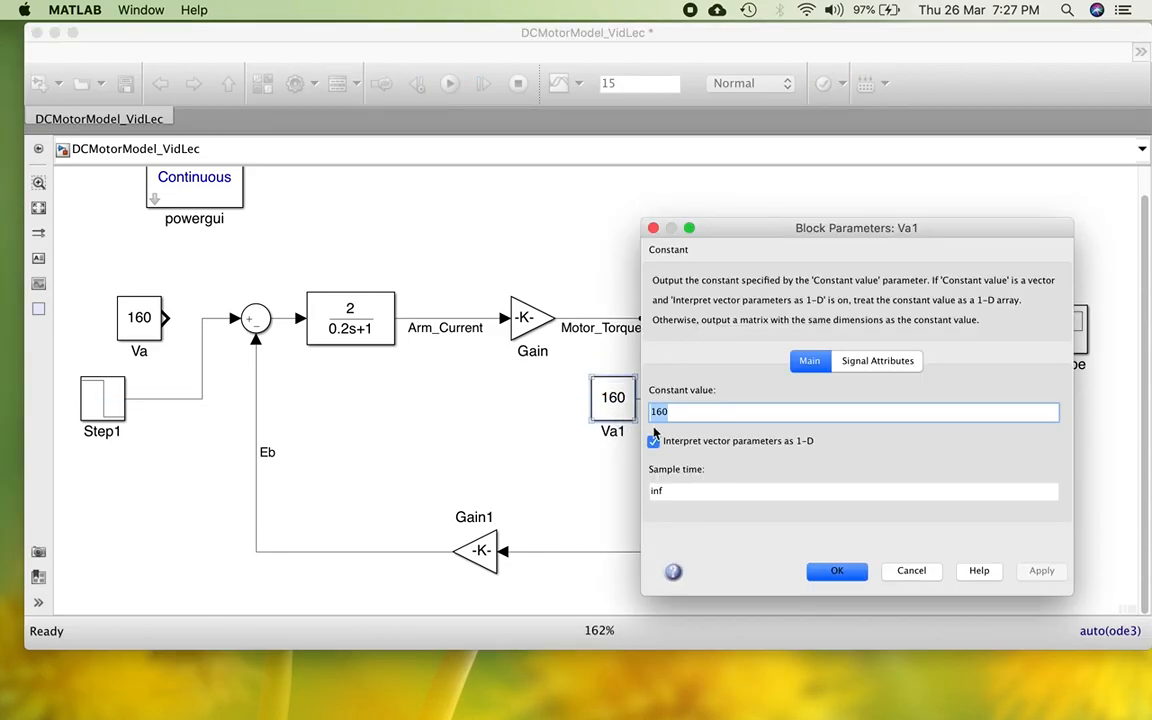
text(25)
key(Return)
double_click(614, 432)
text(TL)
click(375, 429)
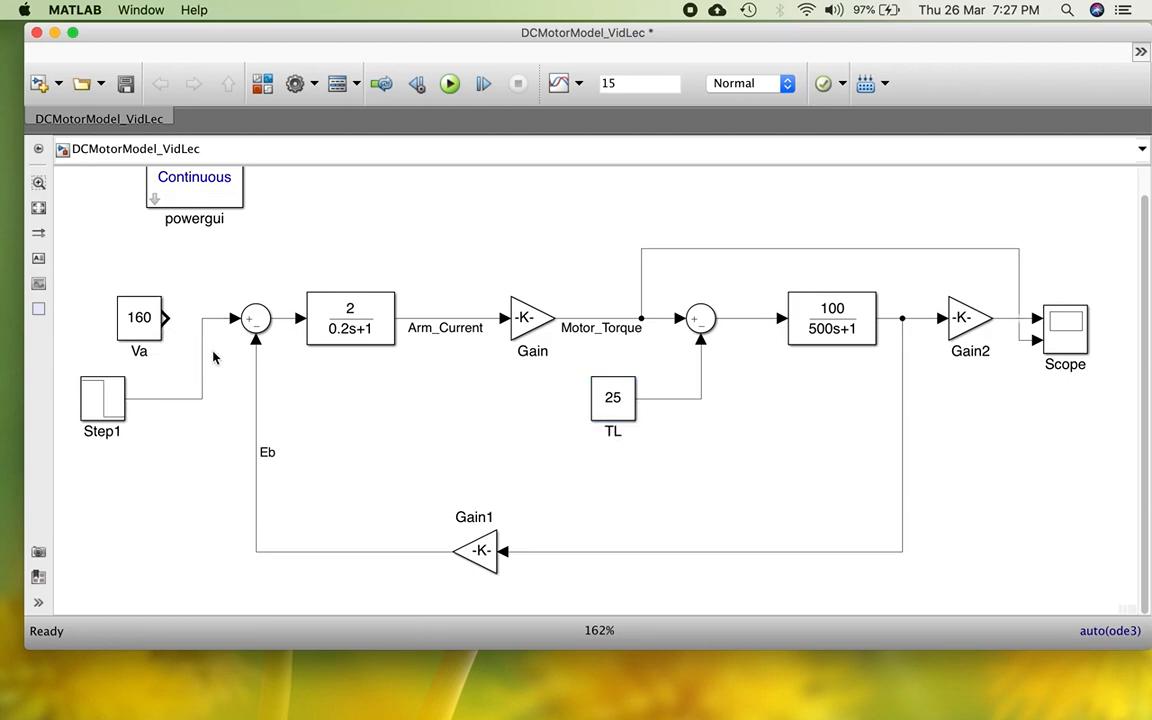
Check the Step1 parameters, simulate the voltage step, and examine the speed and torque curves in the Scope with the axes scaled to fit
double_click(111, 410)
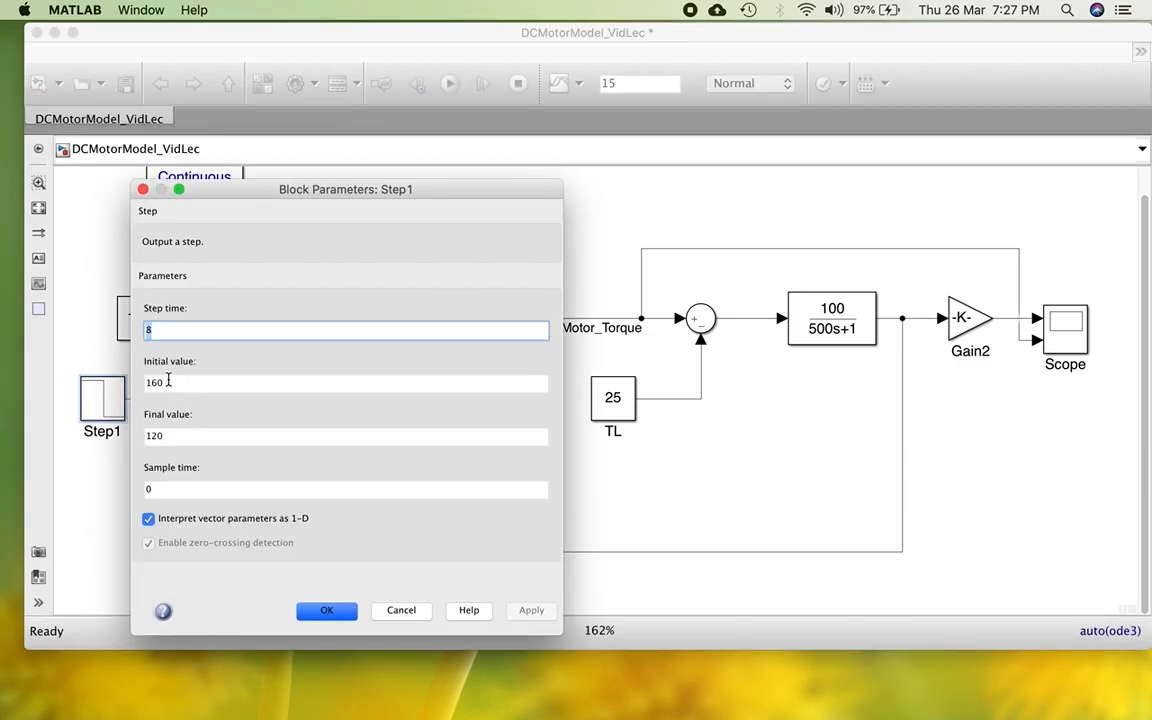
click(142, 190)
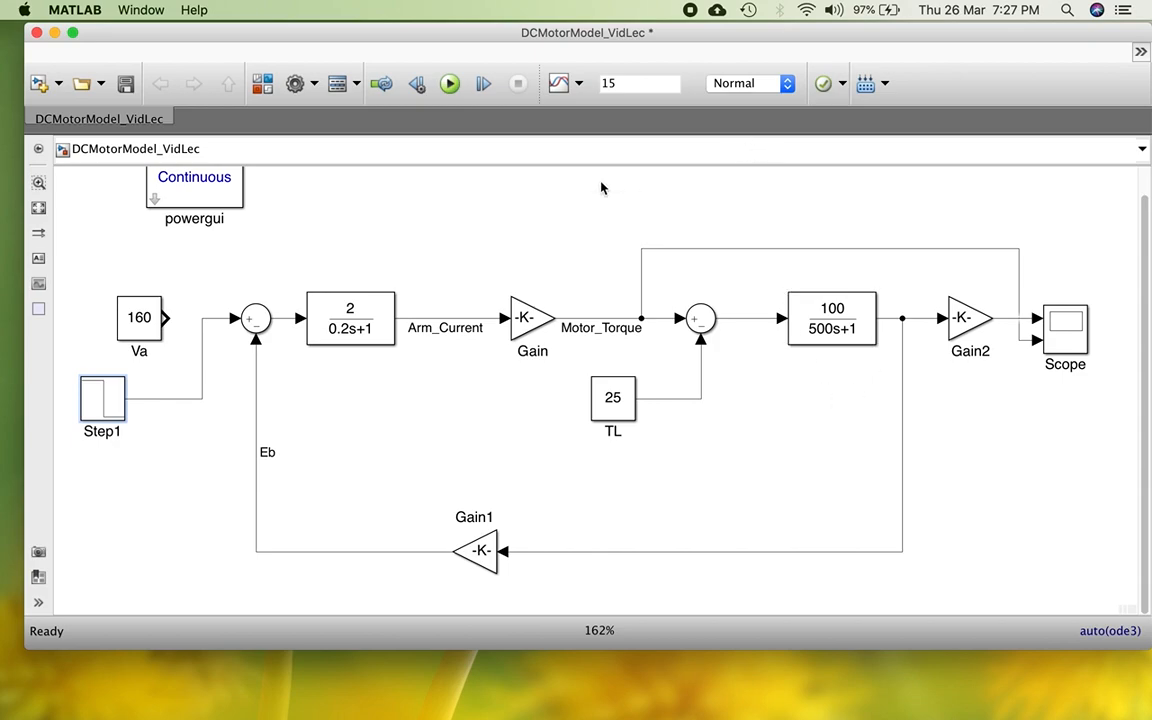
click(449, 84)
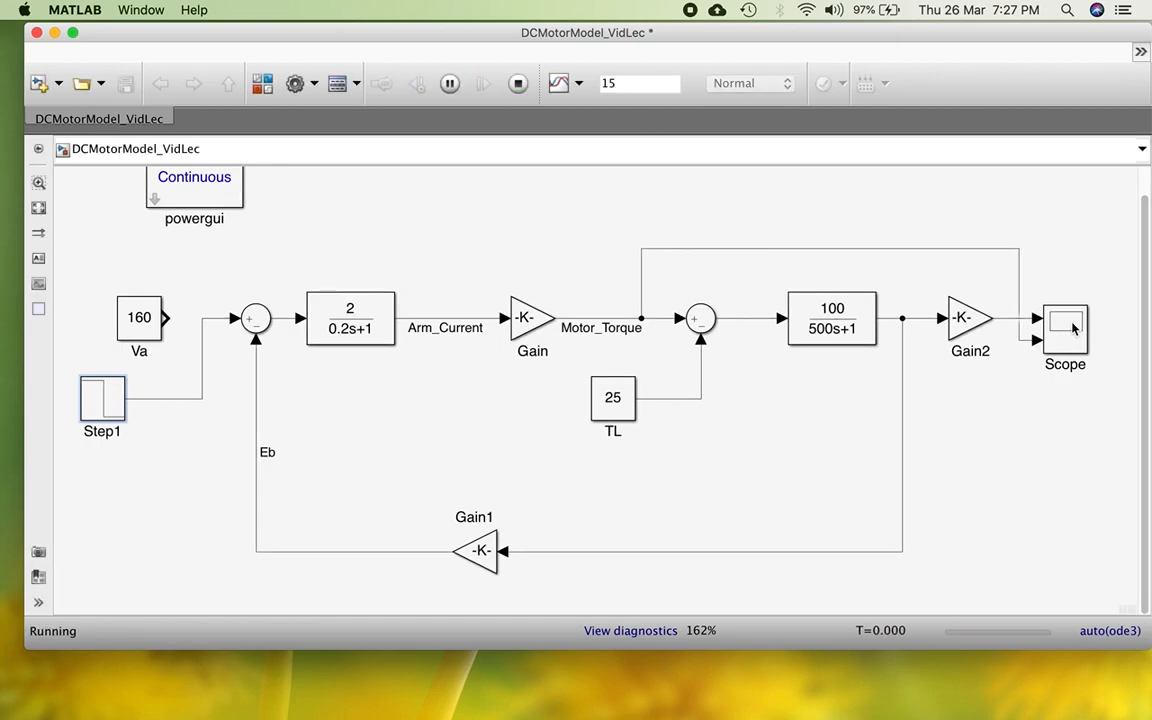
double_click(1072, 328)
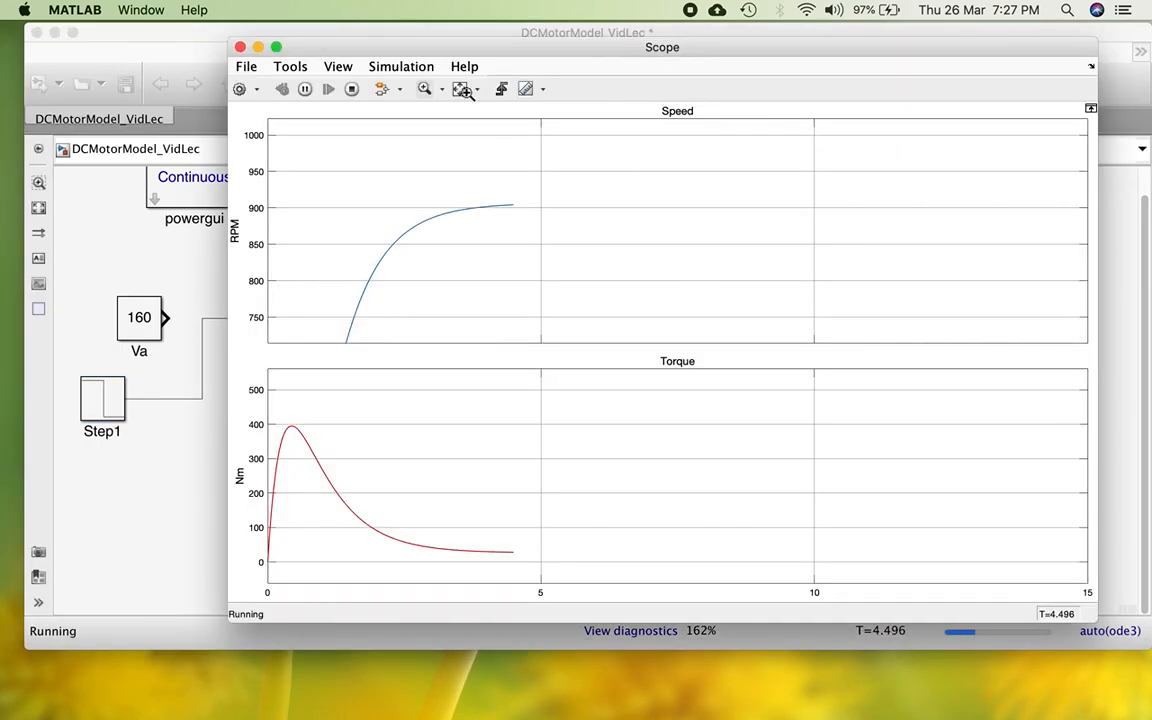
click(459, 89)
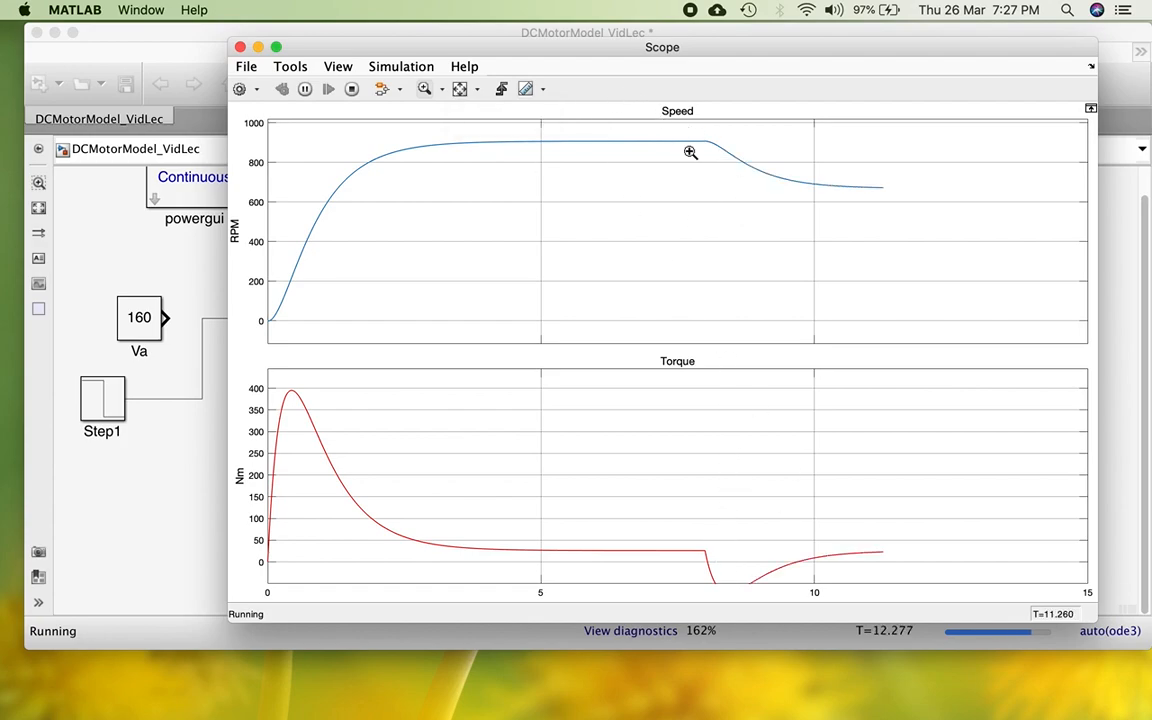
click(459, 89)
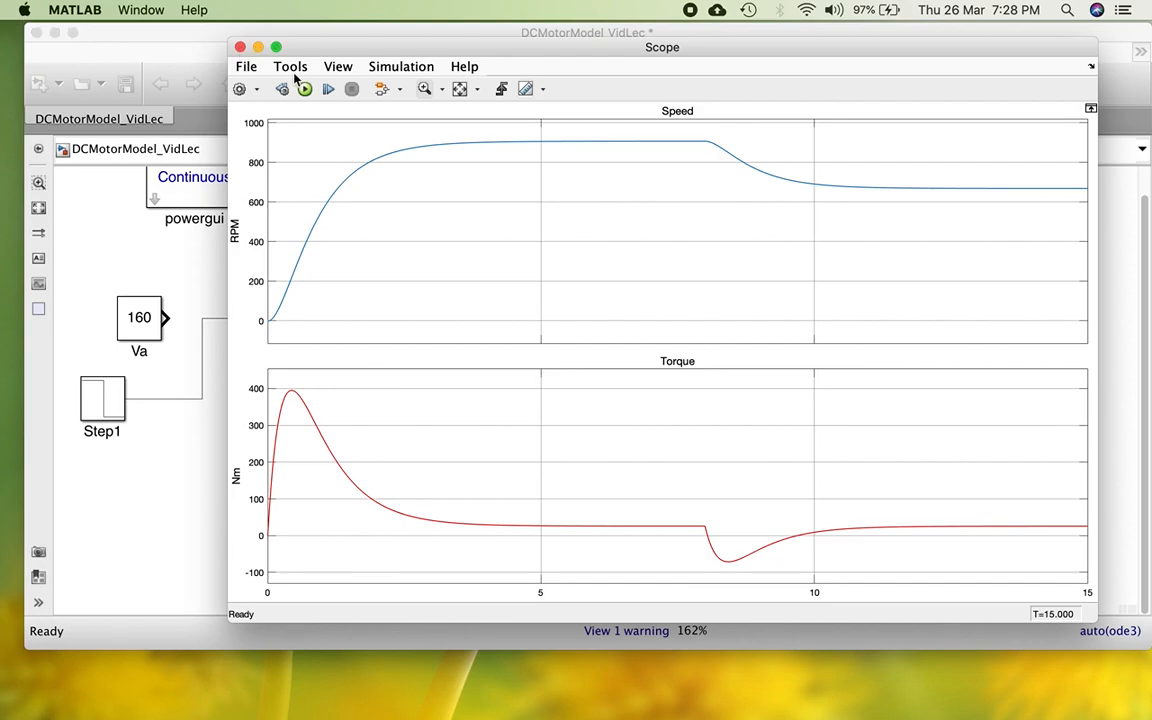
click(240, 47)
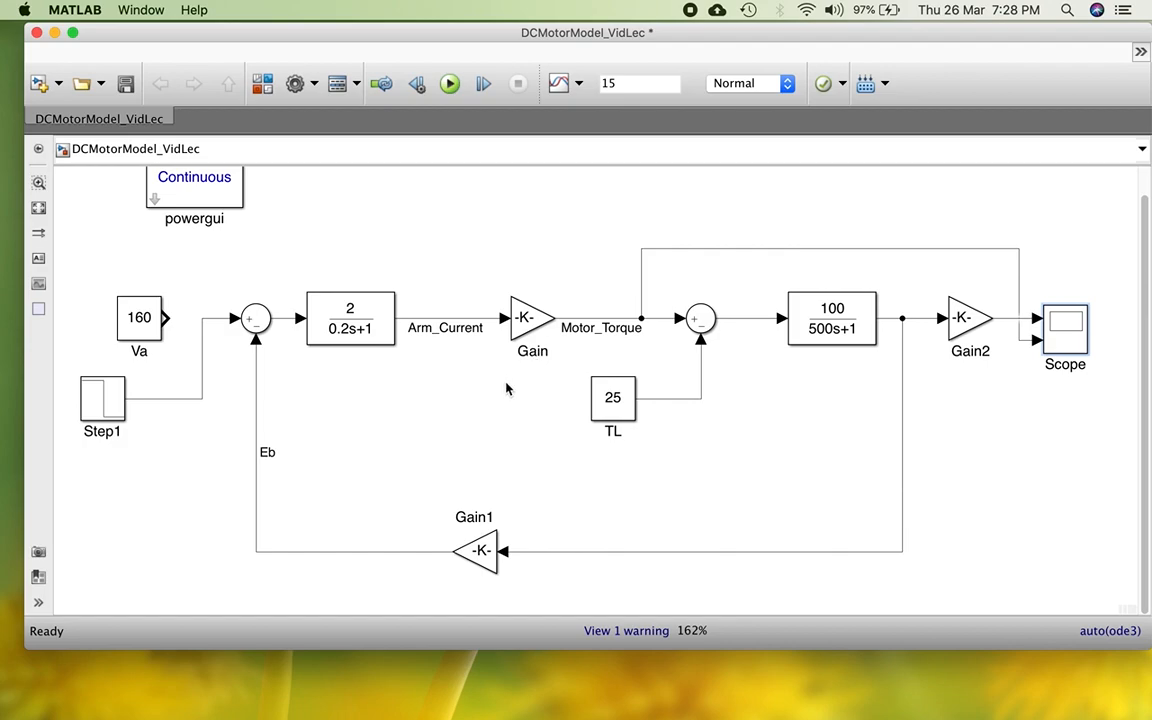
Delete the Step1 block with its signal line and connect Va to the first sum's positive input
click(203, 373)
key(Delete)
click(111, 400)
key(Delete)
drag(166, 318, 234, 318)
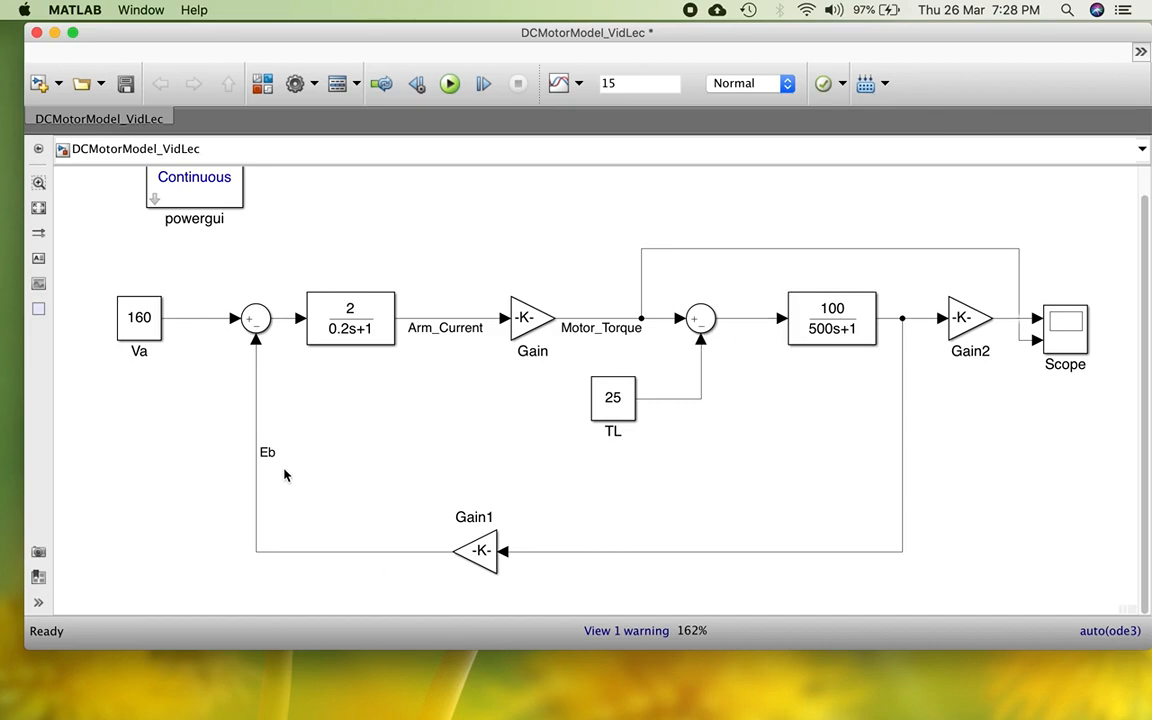
Simulate the model with constant Va and TL and examine the Scope's speed rise over about the first 5 seconds
click(449, 84)
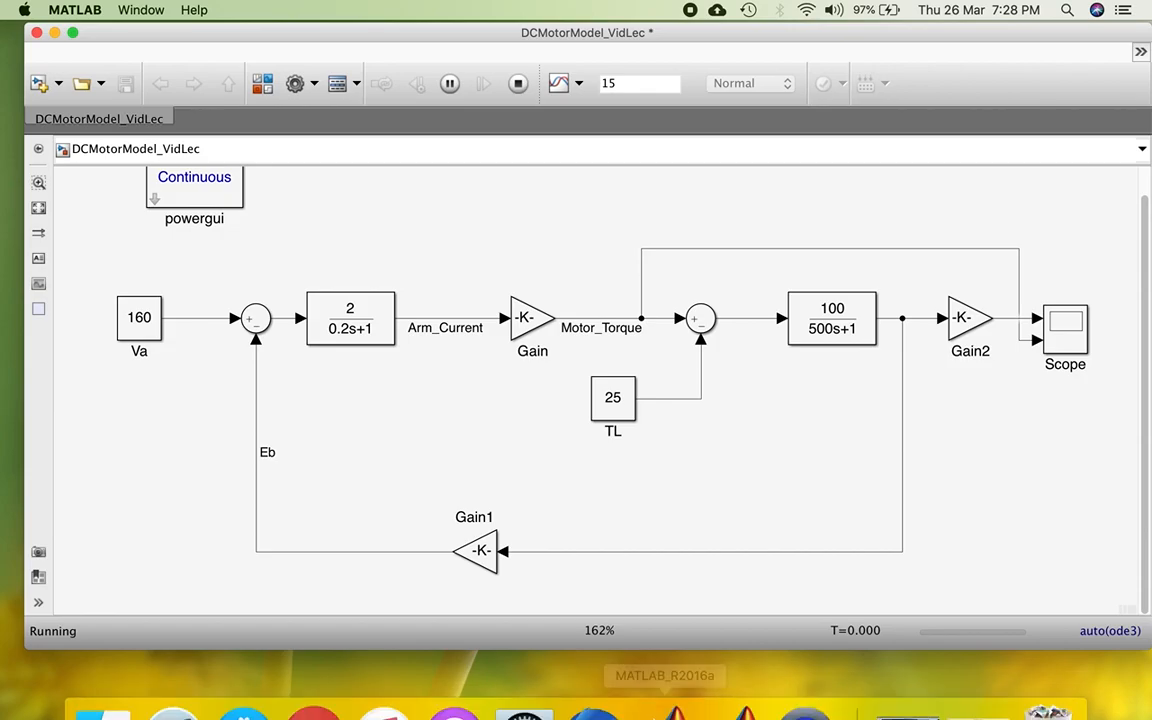
click(995, 697)
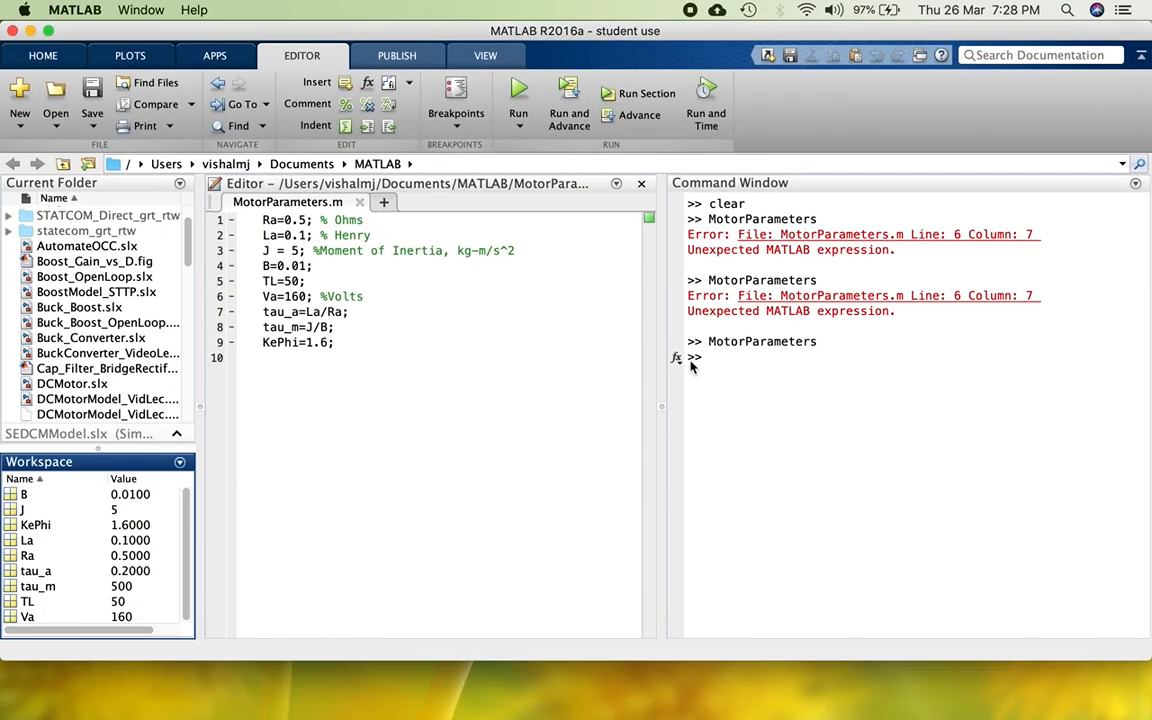
click(743, 368)
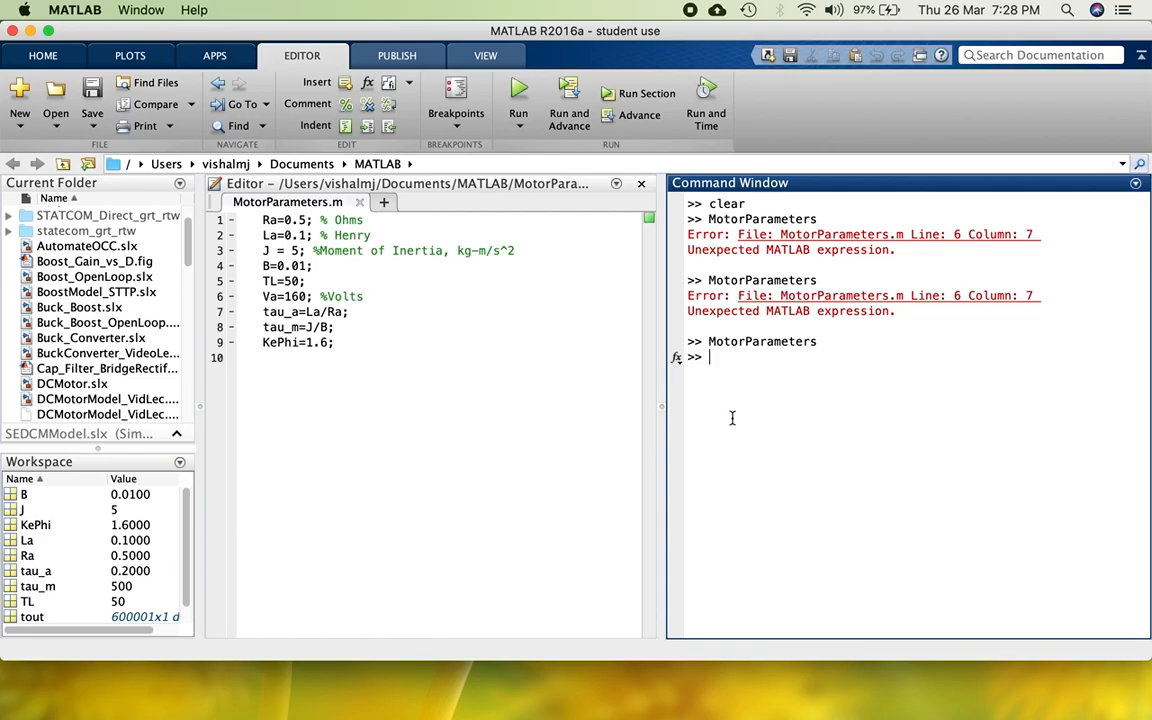
click(30, 30)
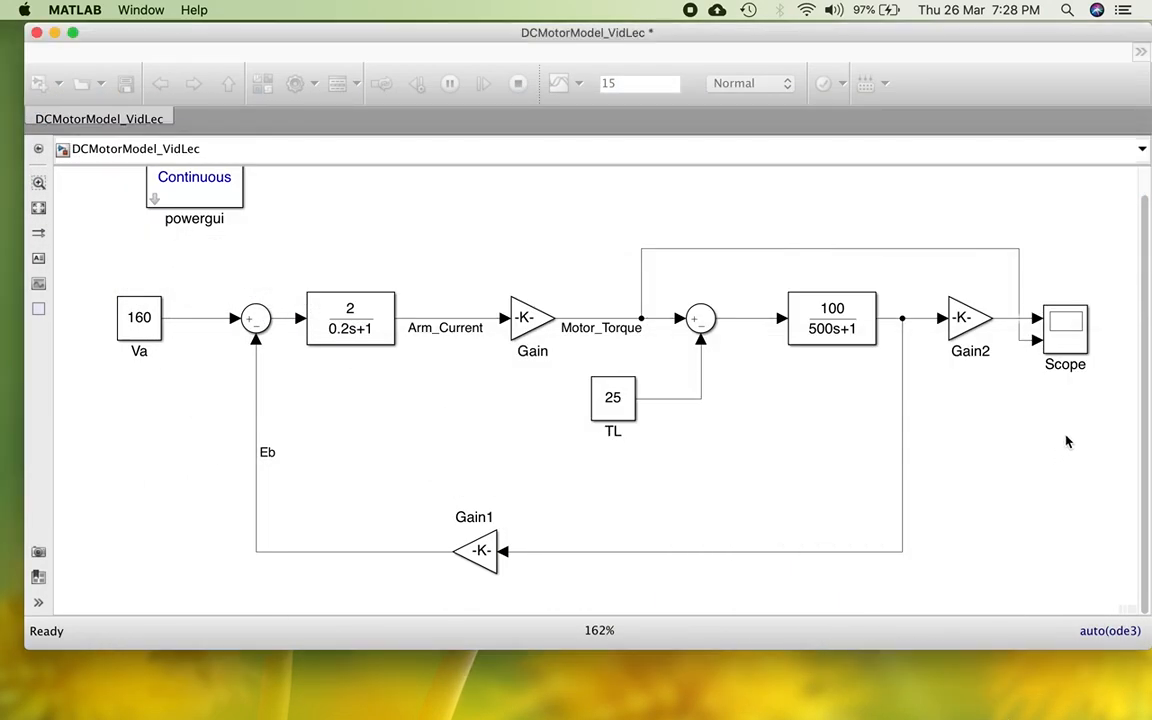
double_click(1062, 327)
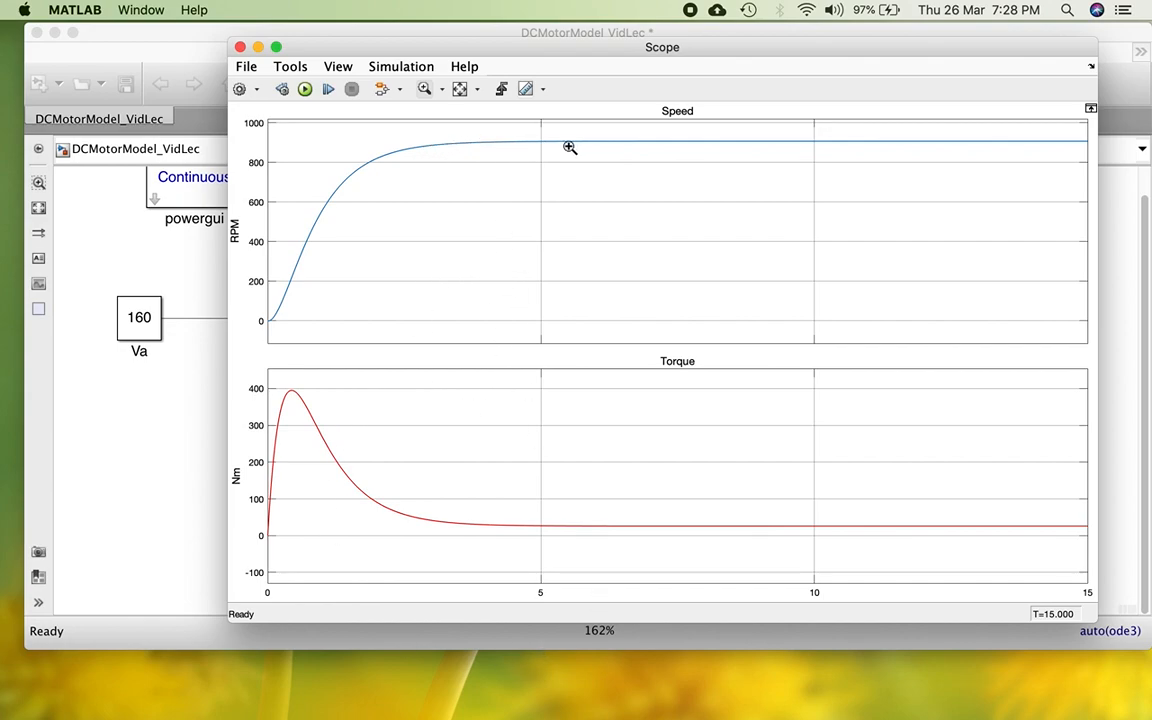
click(441, 89)
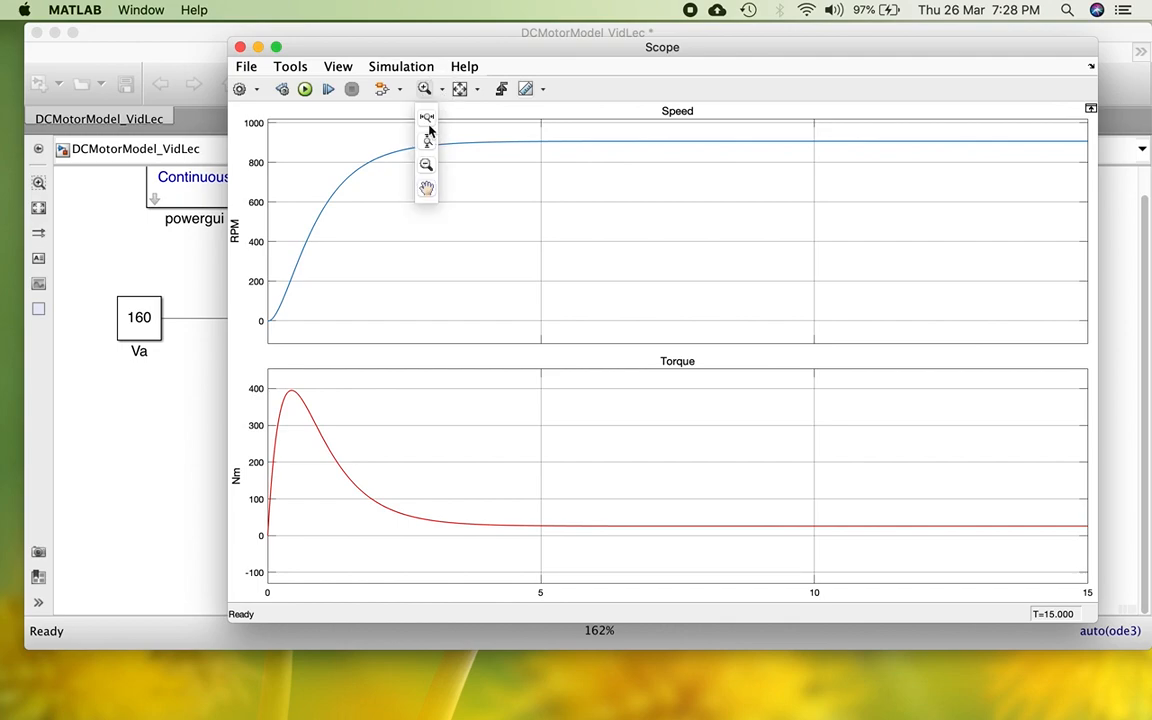
click(427, 124)
drag(540, 146, 259, 145)
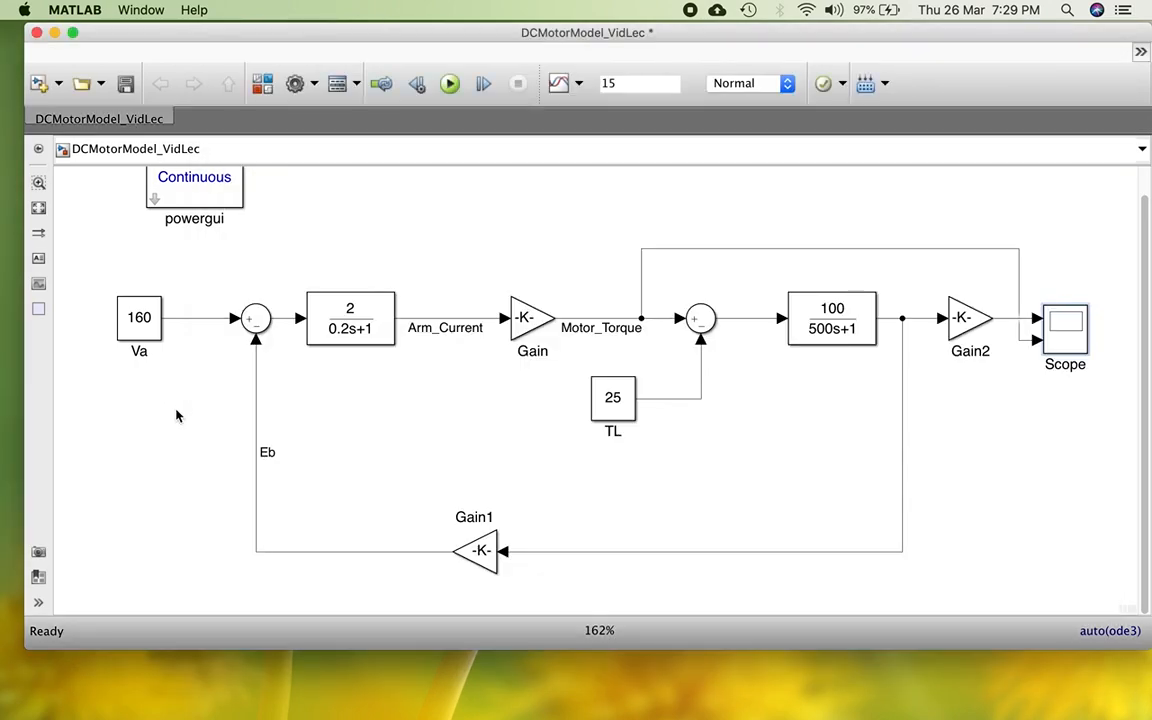
click(163, 377)
Set the moment of inertia J to 10 in the MATLAB workspace and return to the Simulink model
mouse_move(975, 697)
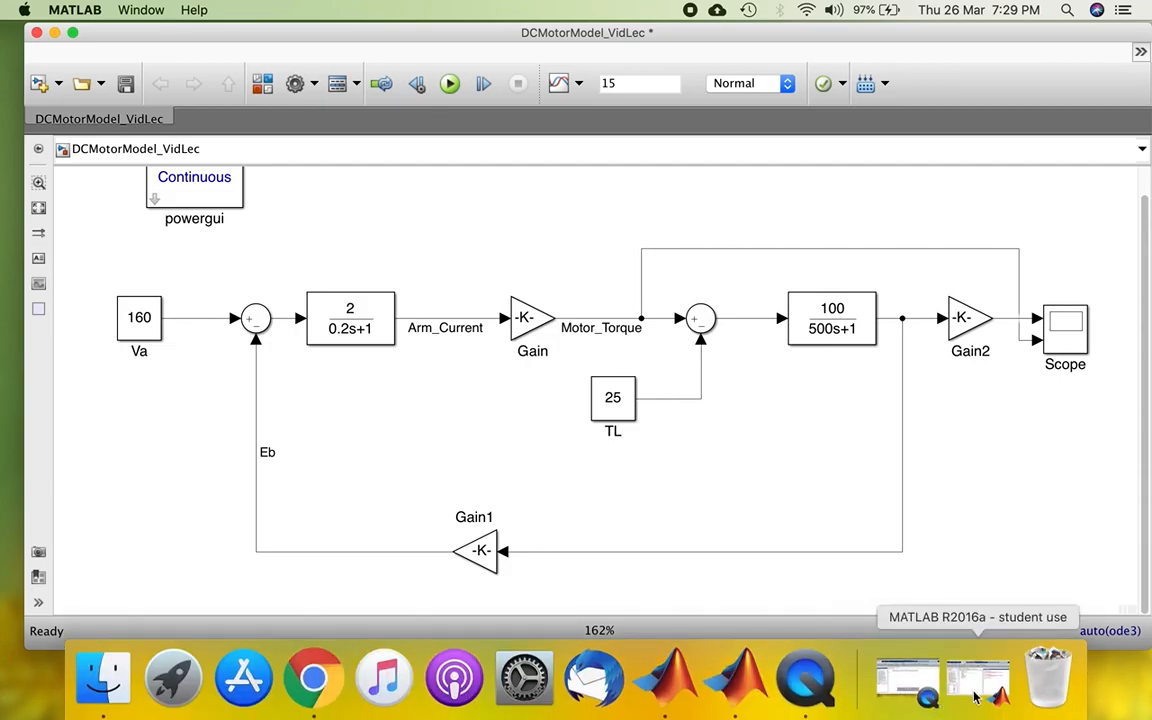
click(970, 685)
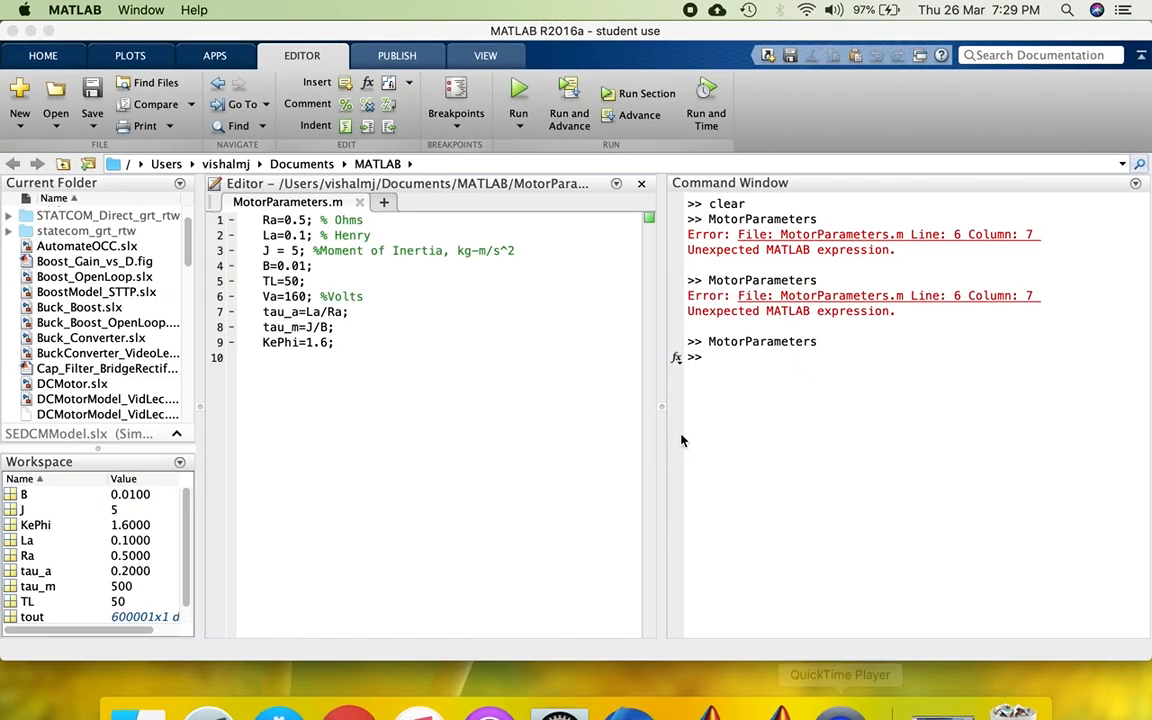
text(J)
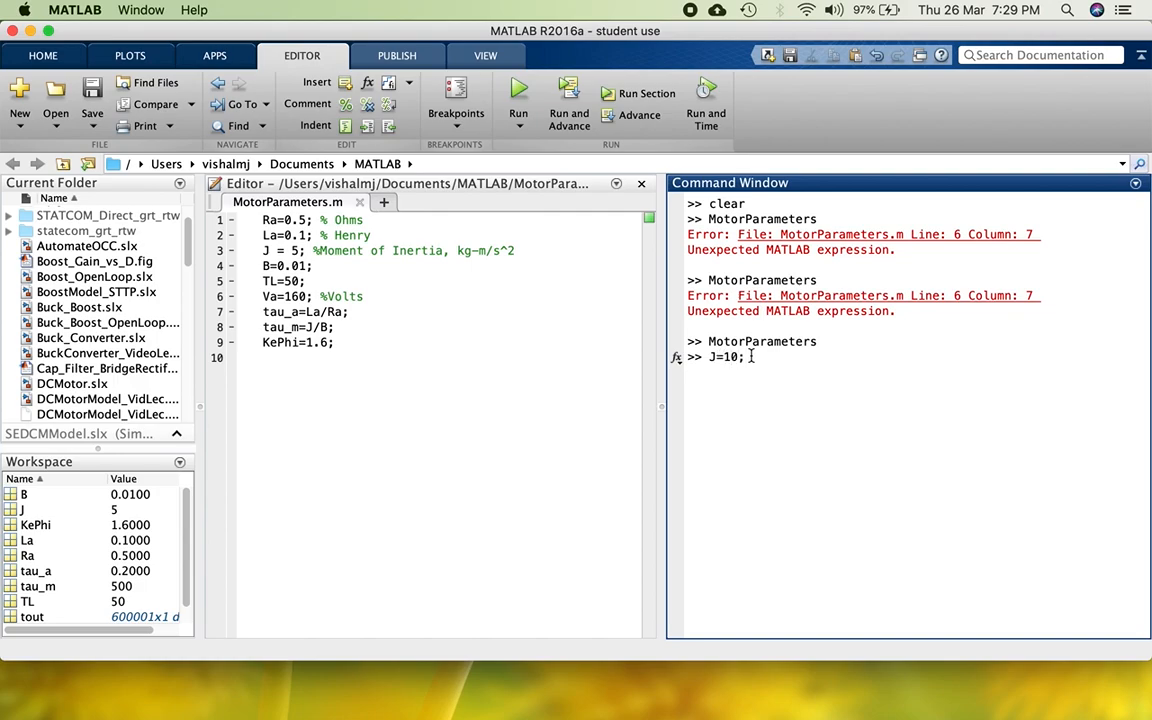
text(=10;)
key(Return)
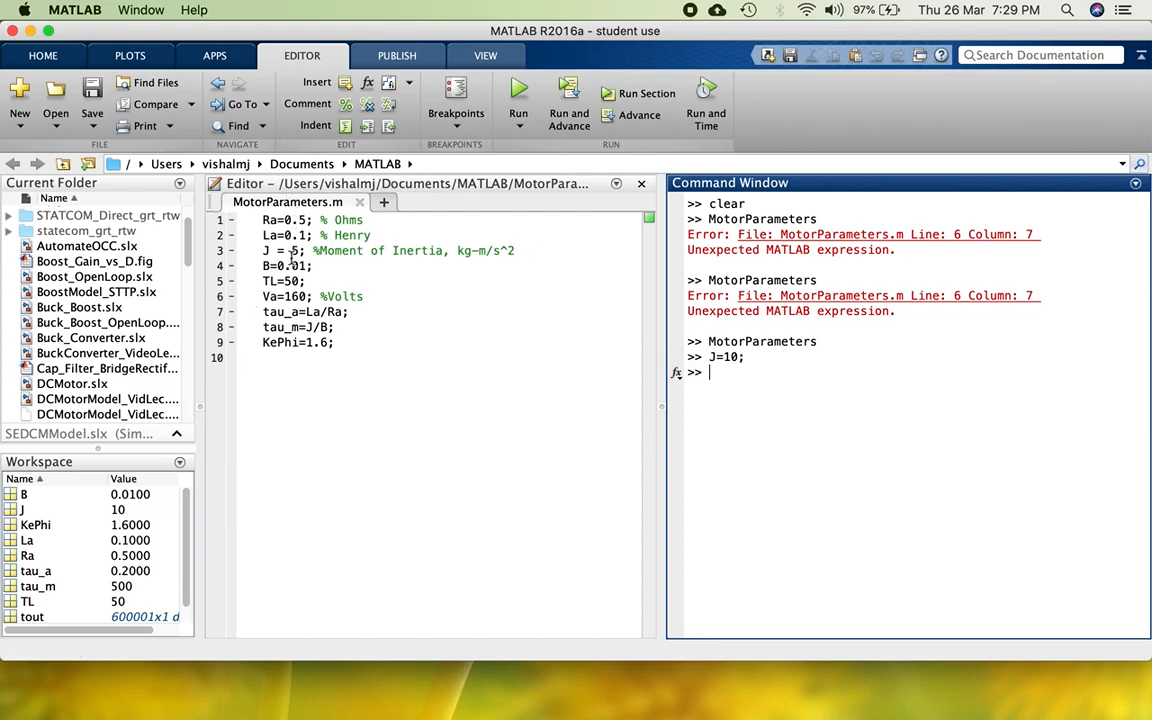
click(31, 30)
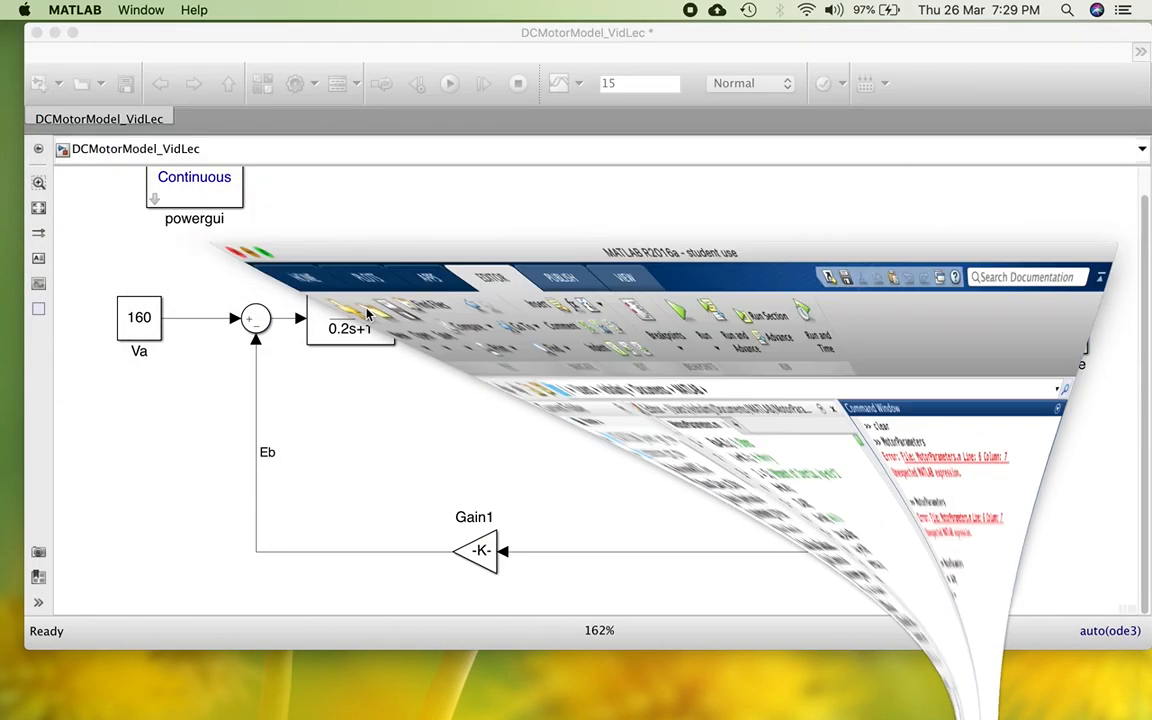
Simulate the model with the inertia value of 10 and examine the Scope curves between about 1.3 and 5.2 seconds
click(451, 84)
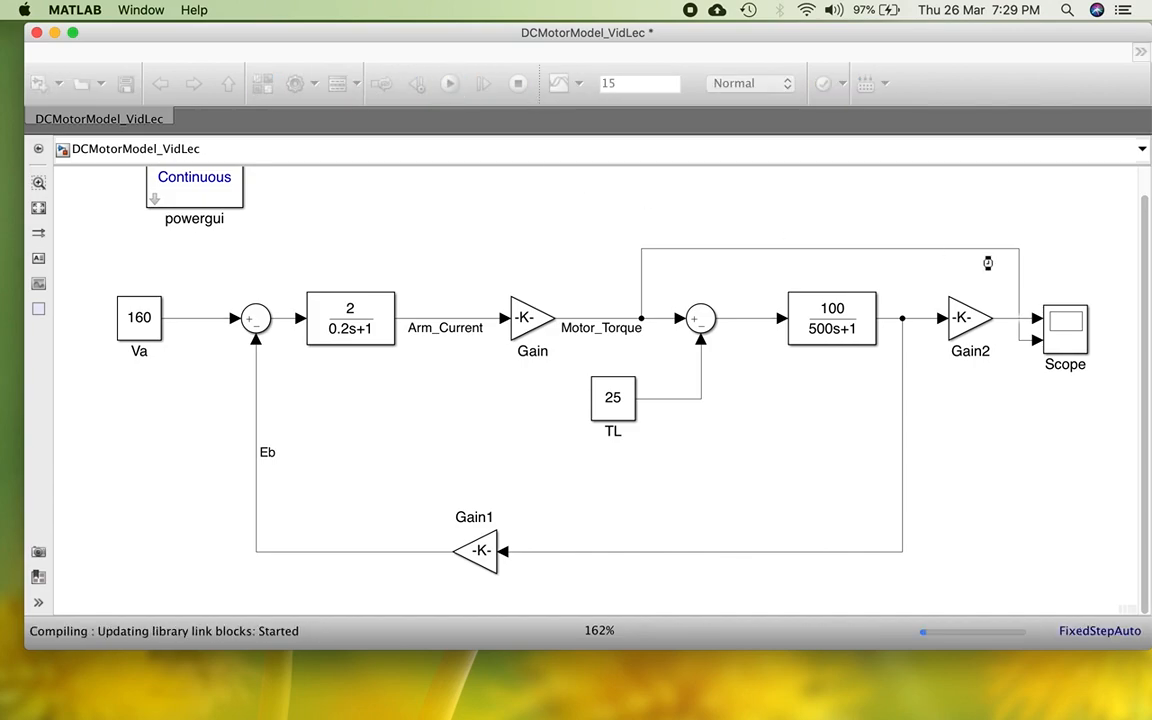
double_click(1066, 330)
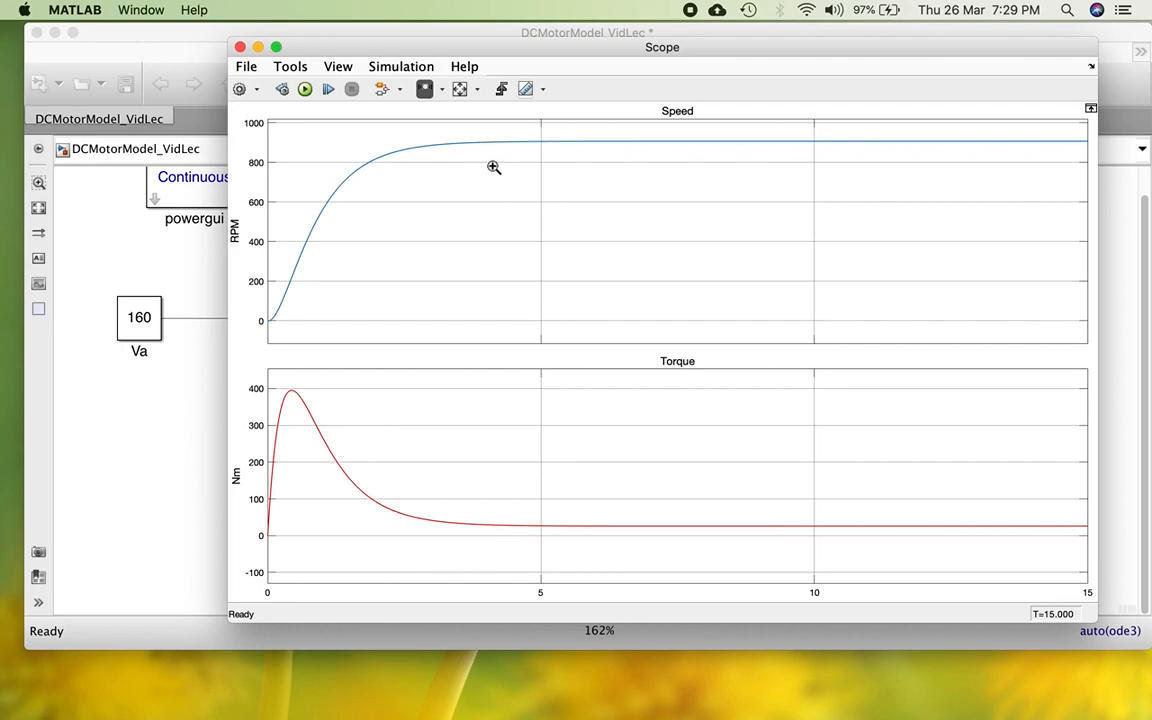
drag(554, 152, 338, 171)
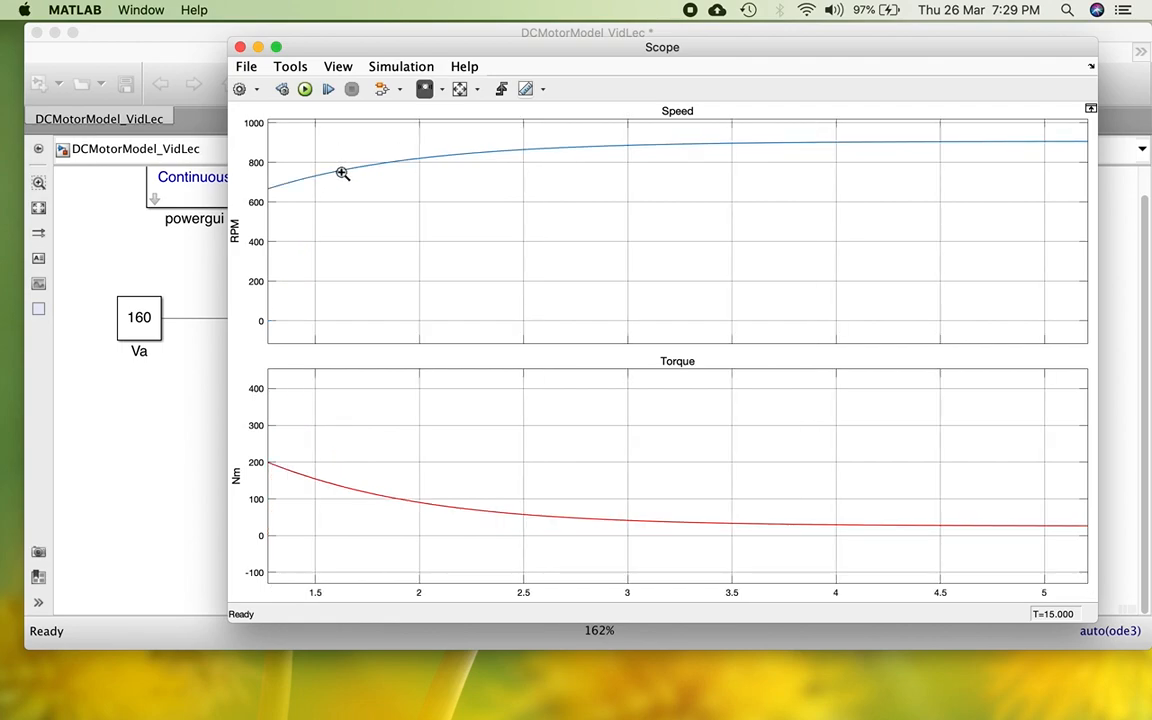
click(240, 47)
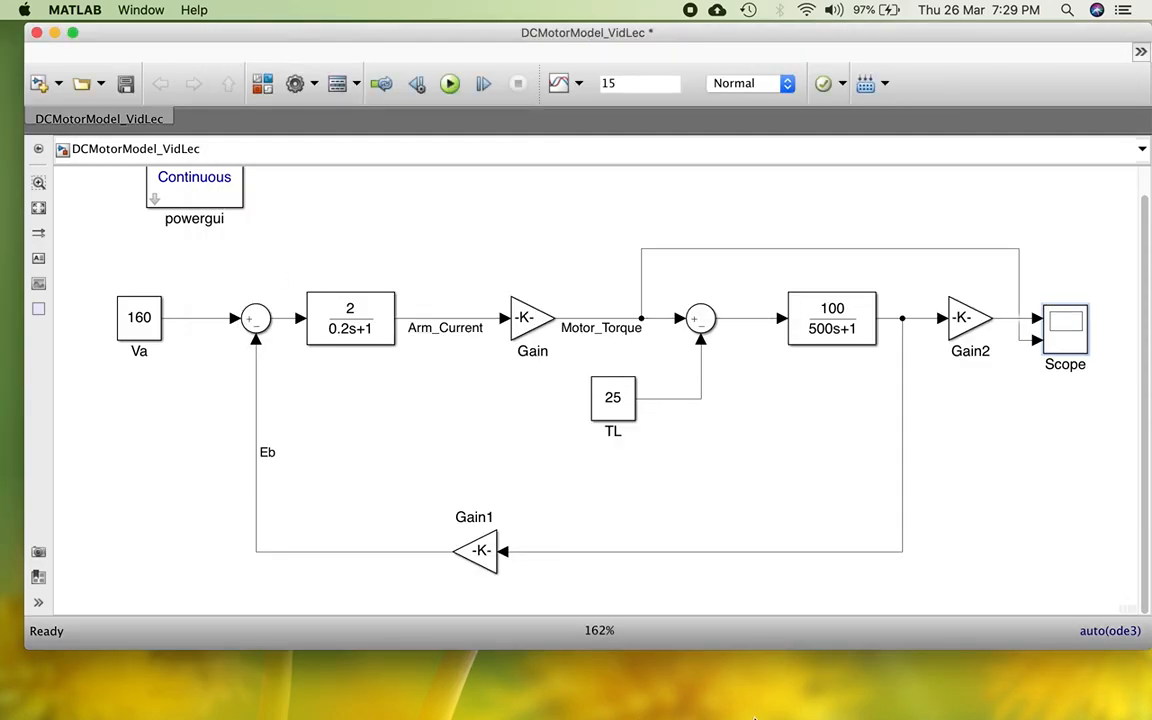
Set the moment of inertia J to 50 in the MATLAB workspace and return to the Simulink model
click(954, 662)
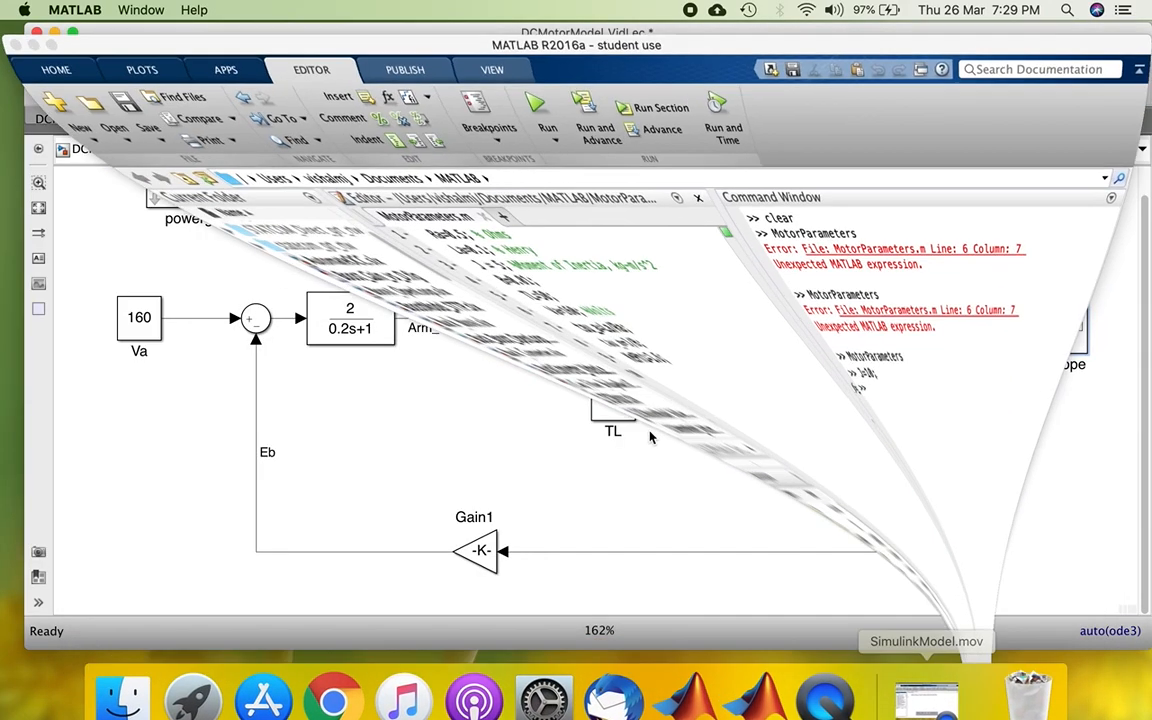
click(701, 375)
text(J)
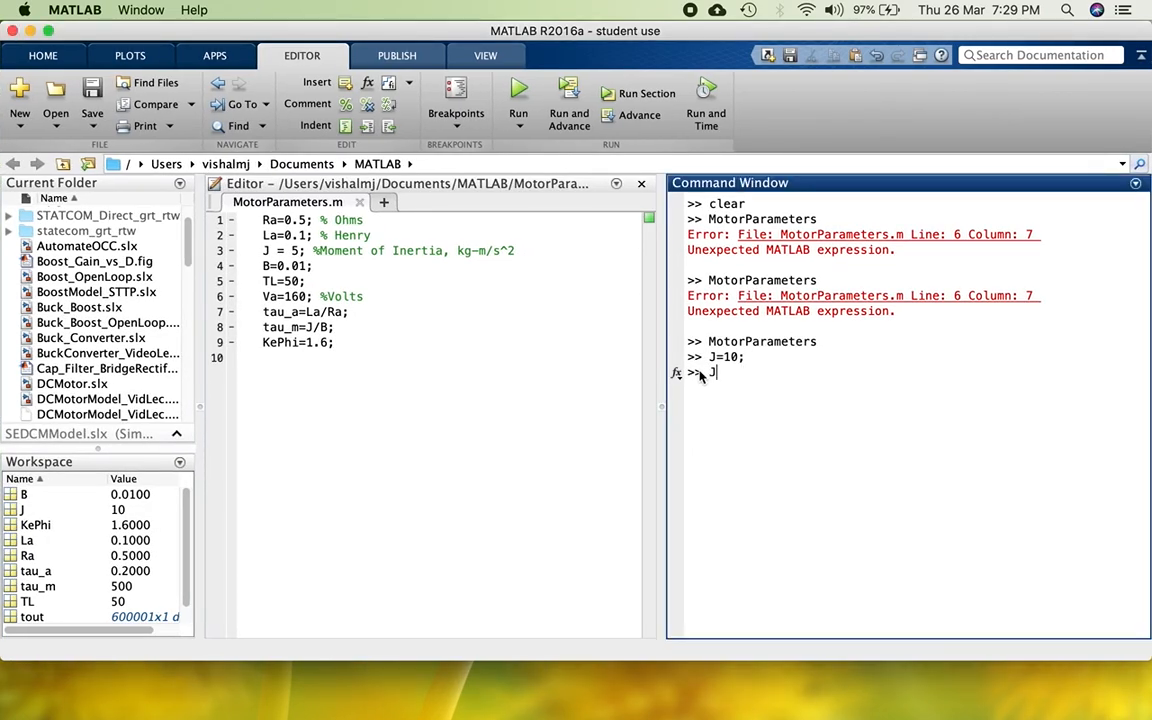
text(=50;)
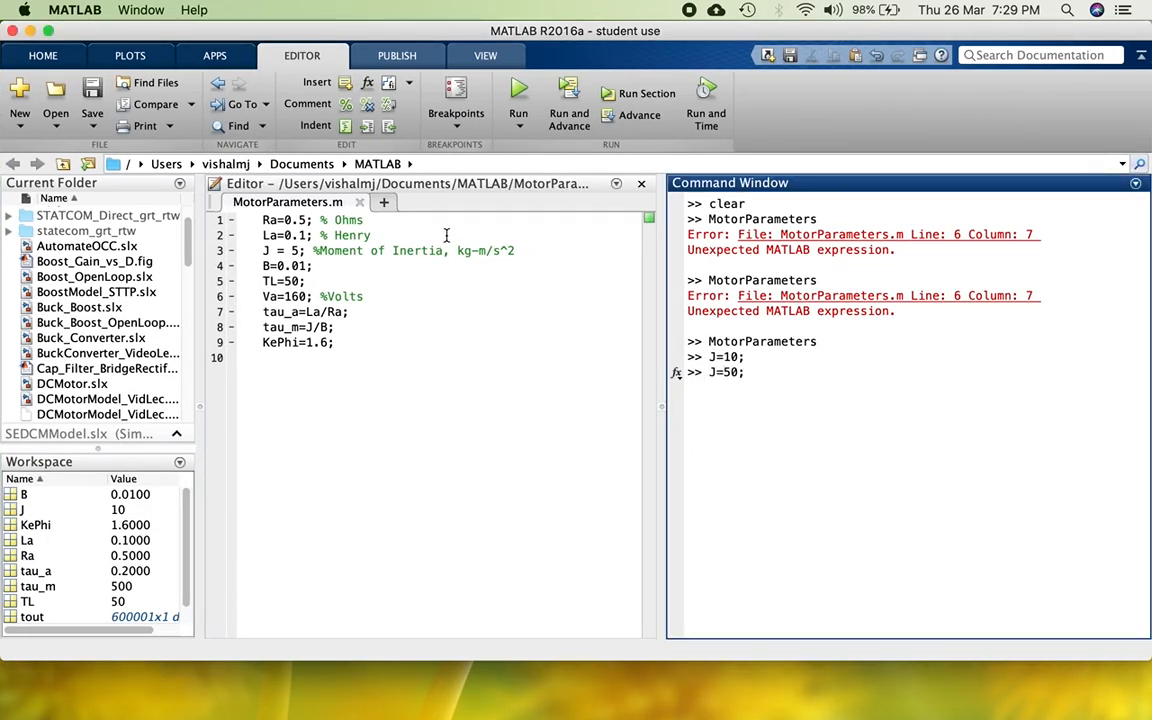
key(Return)
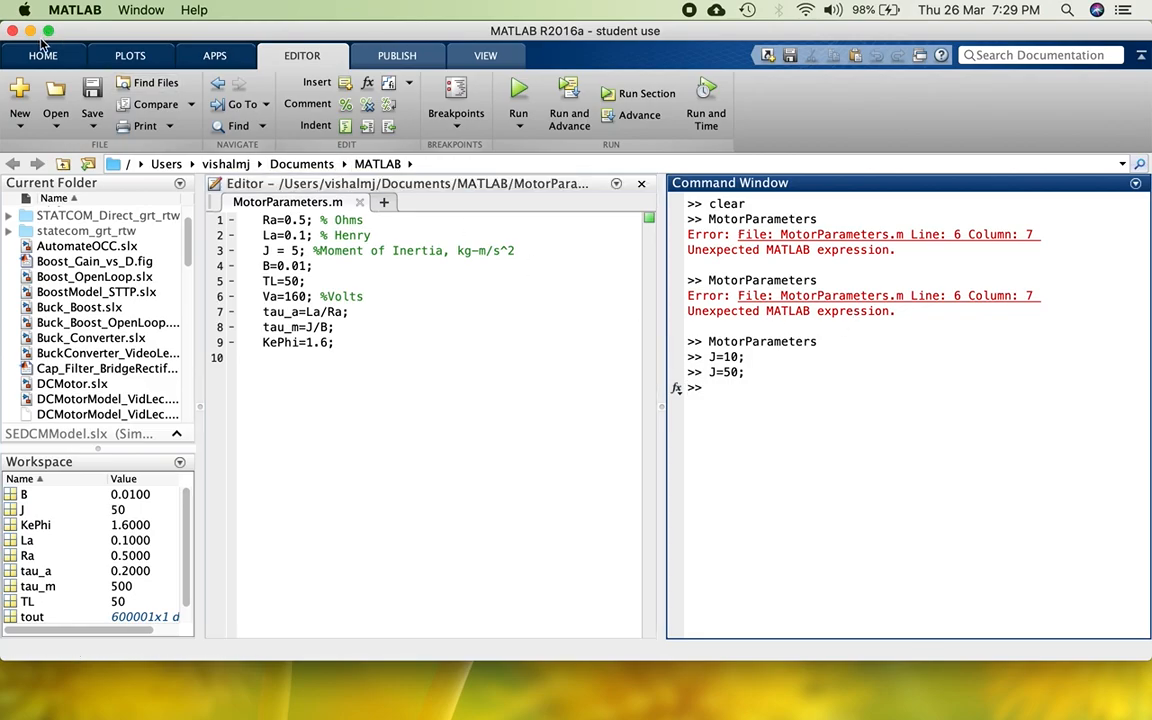
click(32, 31)
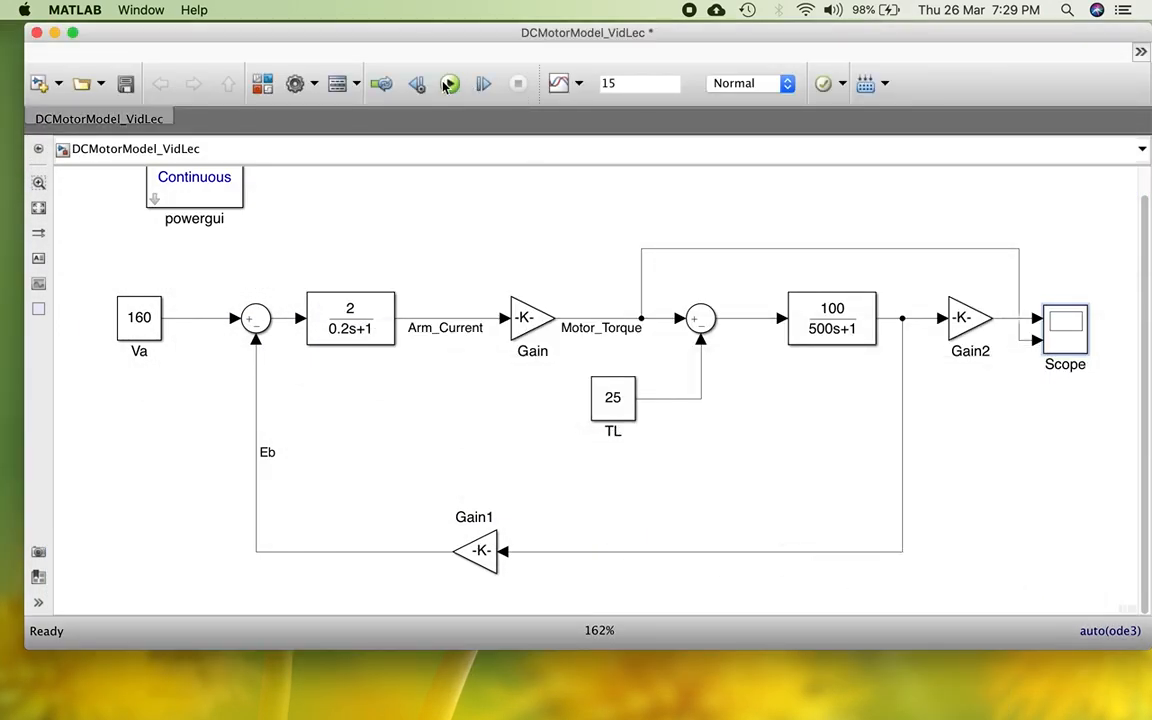
Simulate the model with the inertia value of 50 and examine the speed and torque curves in the Scope
click(450, 85)
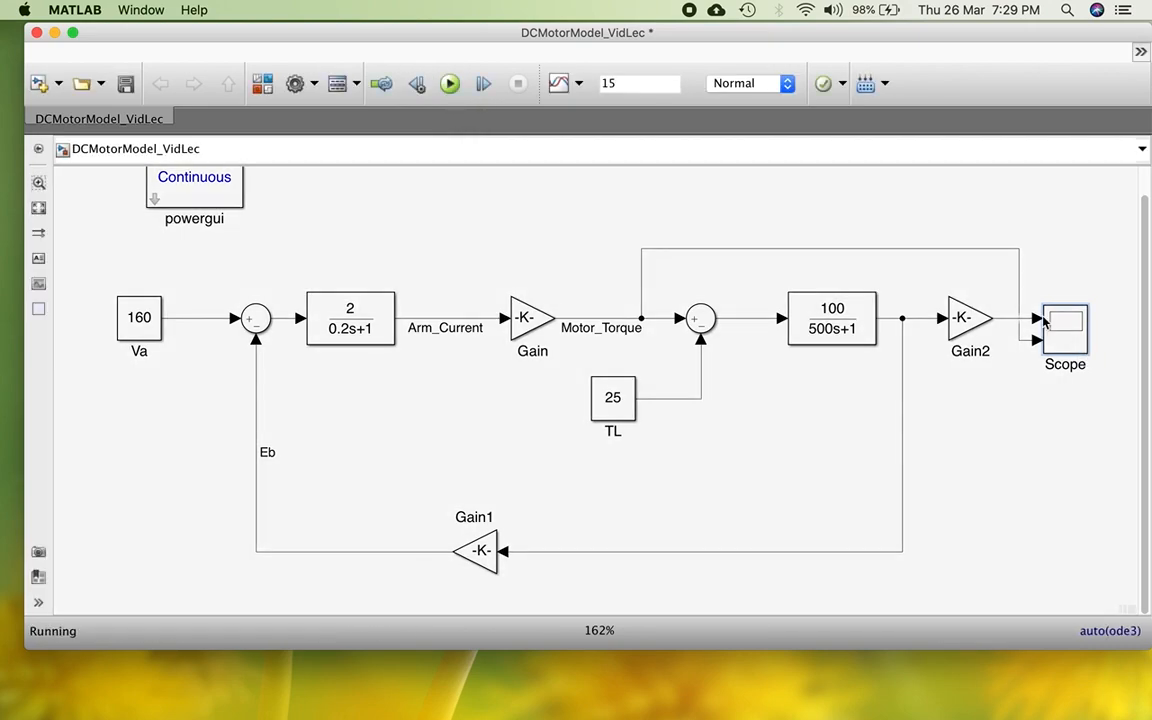
double_click(1070, 342)
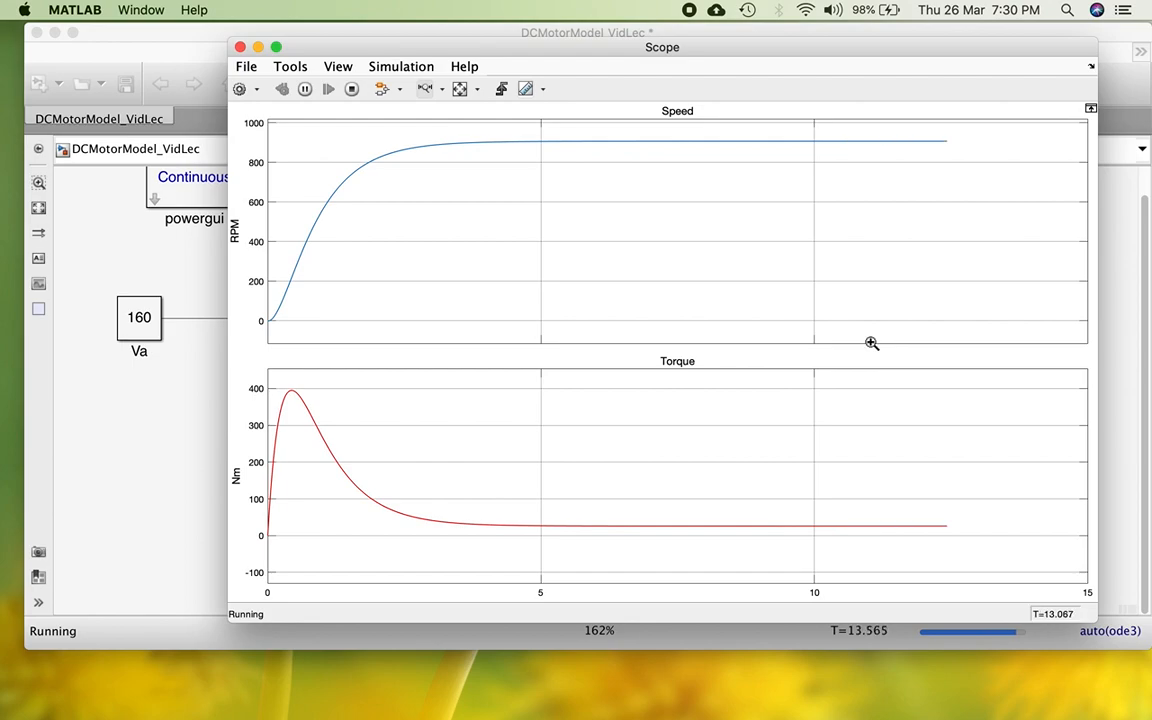
click(240, 48)
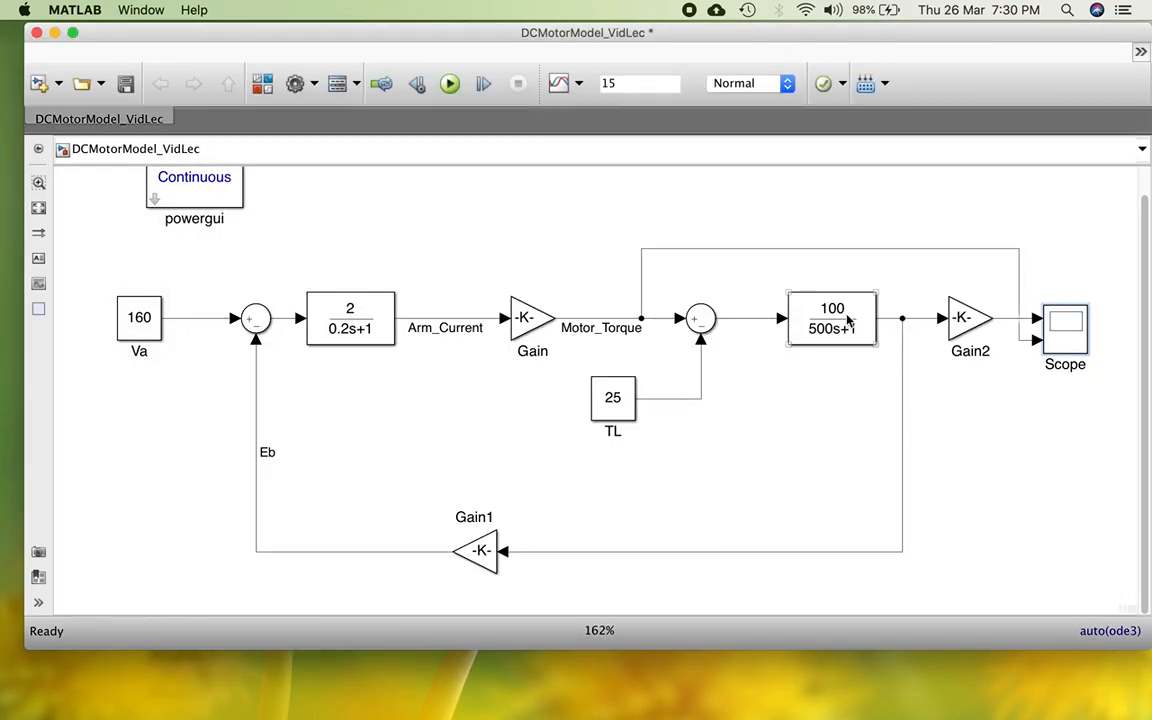
Check the mechanical transfer function's parameters, recalculate its time constant with tau_m=J/B; in the MATLAB workspace, and return to the Simulink model
double_click(833, 318)
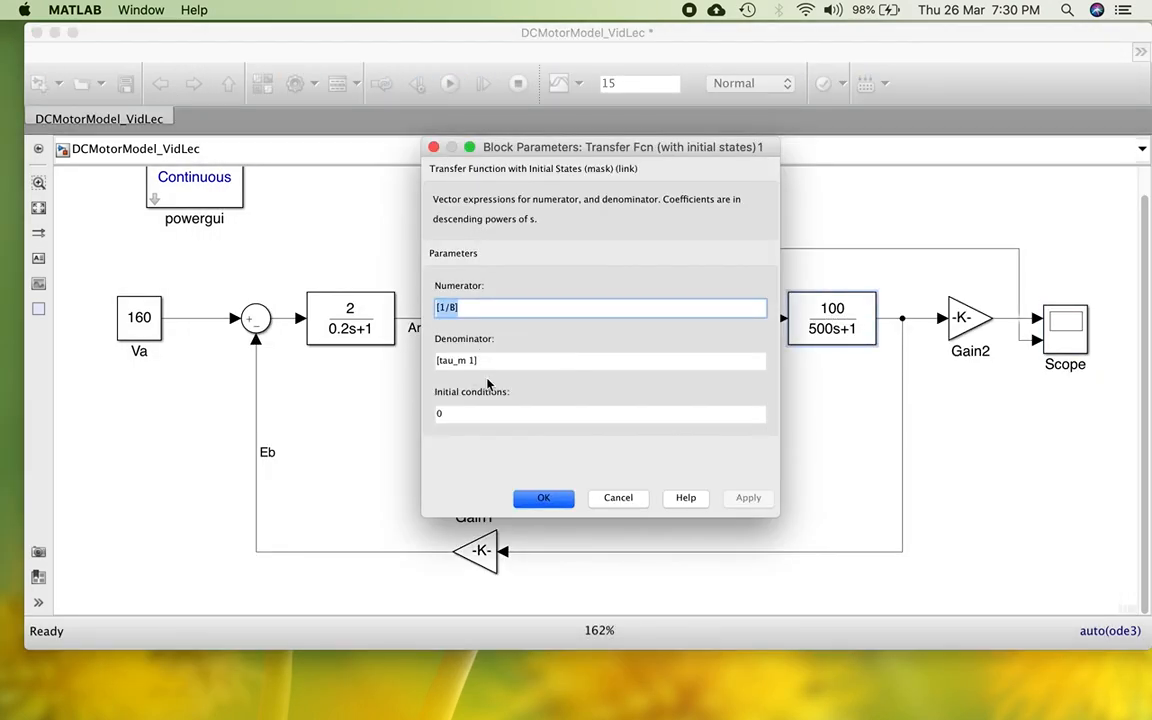
click(620, 498)
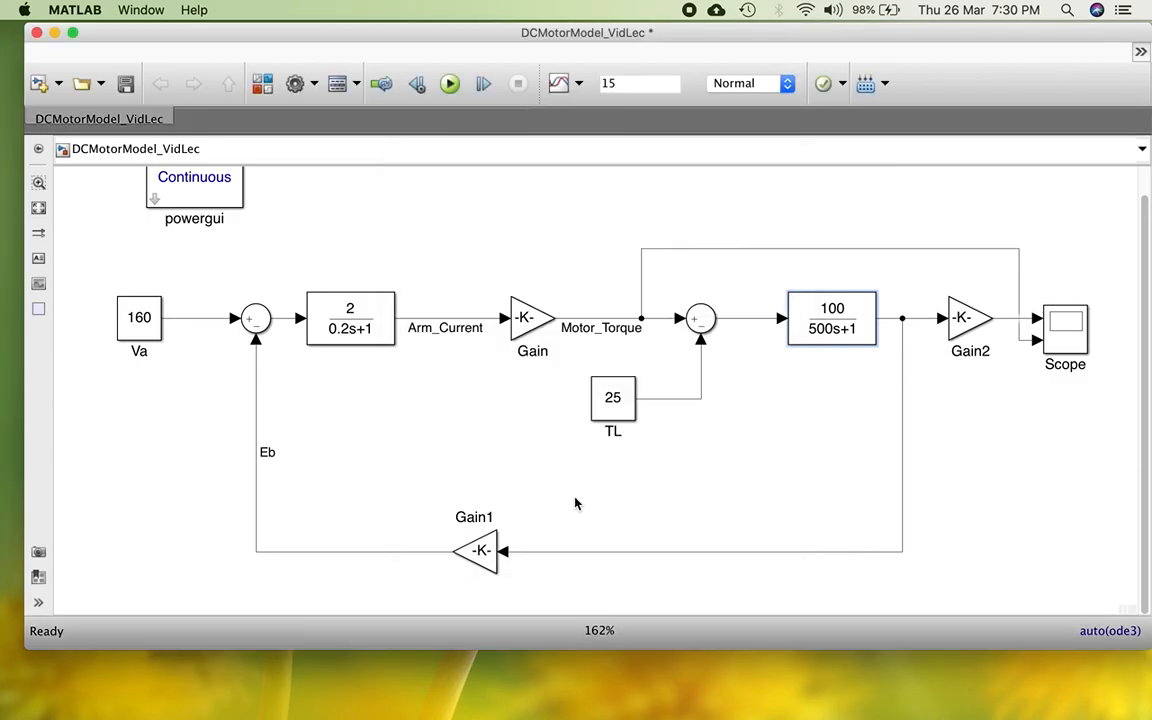
click(55, 33)
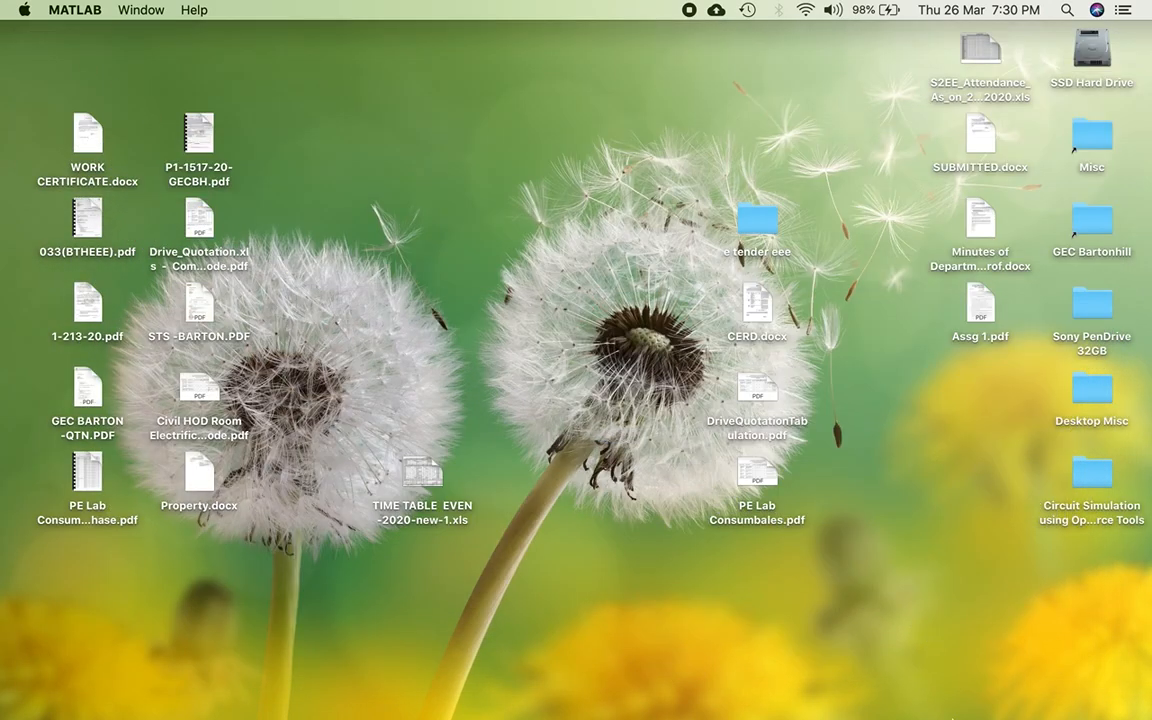
click(920, 692)
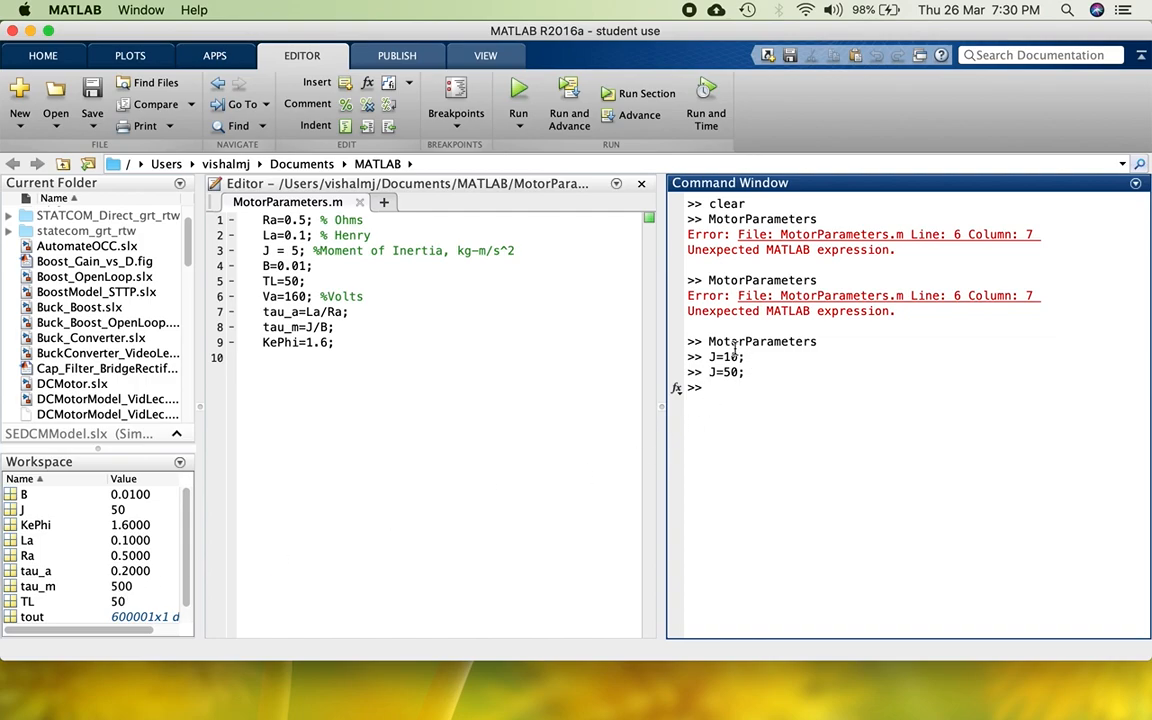
text(J/B;)
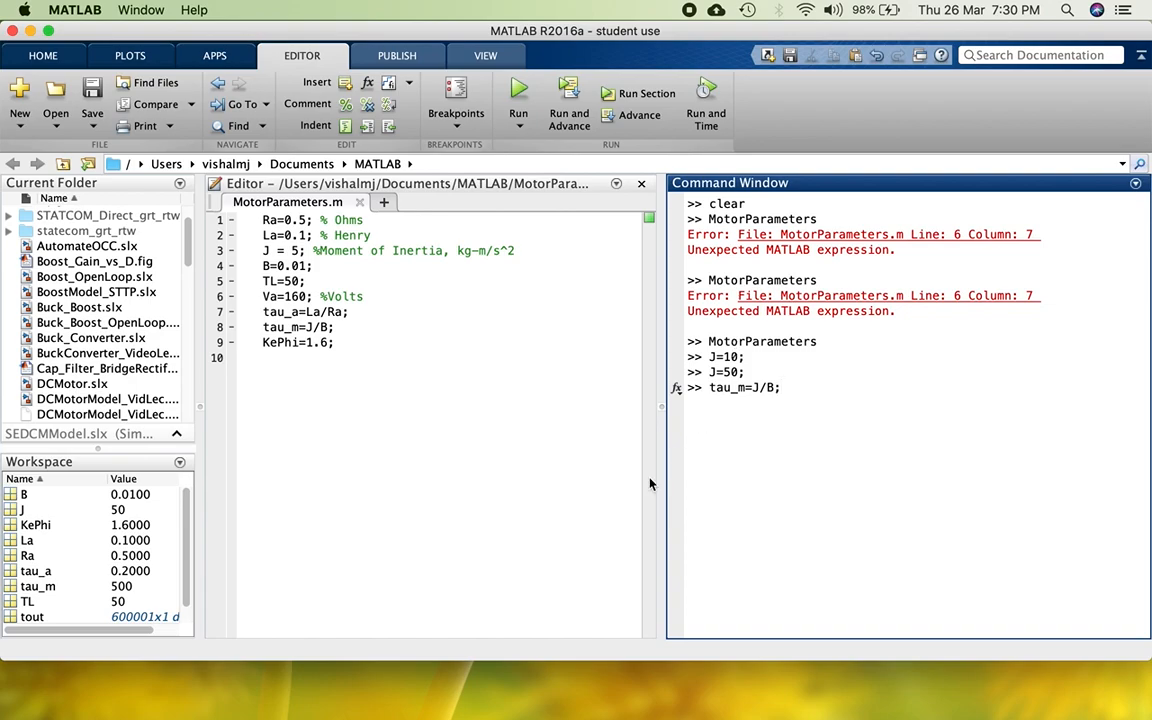
key(Return)
click(30, 31)
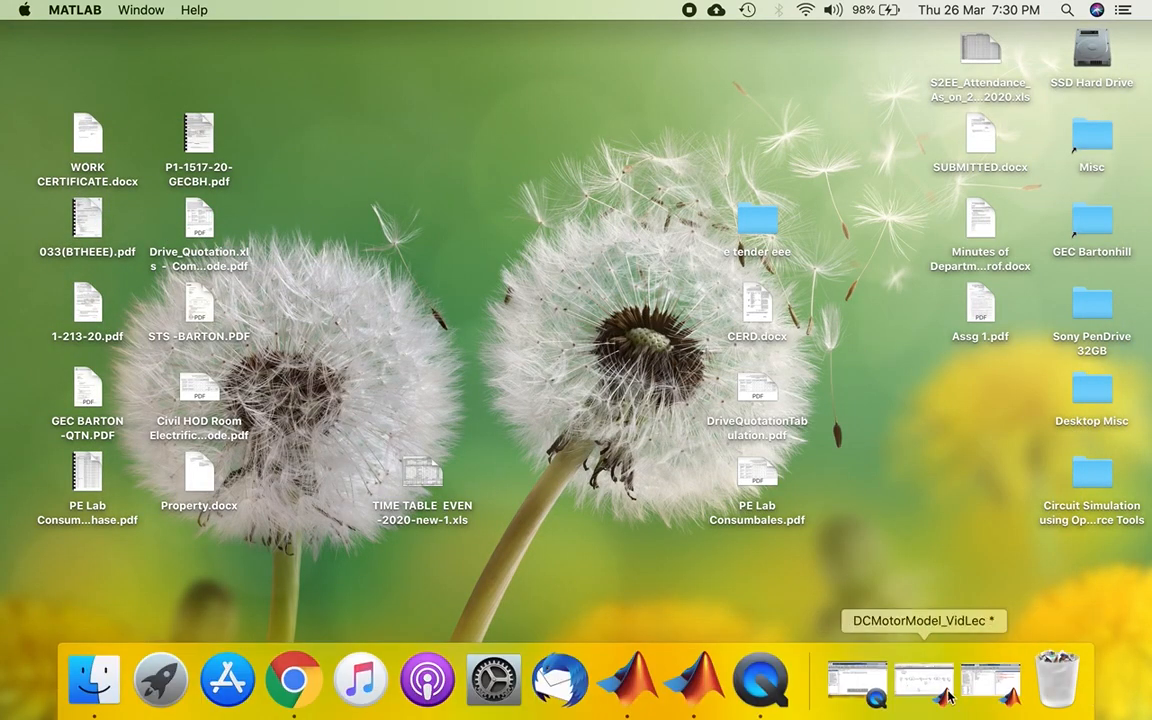
click(948, 697)
Simulate the model with the recalculated time constant for J=50 and examine the speed and torque curves scaled to fit the Scope
click(449, 84)
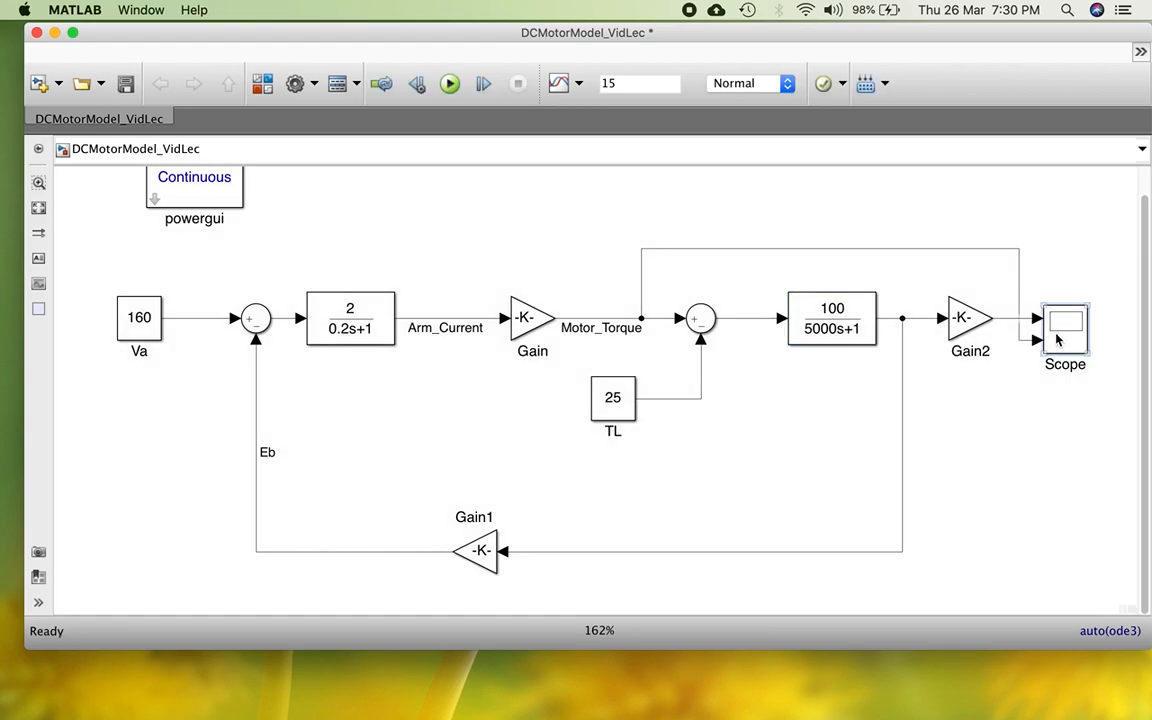
double_click(1047, 335)
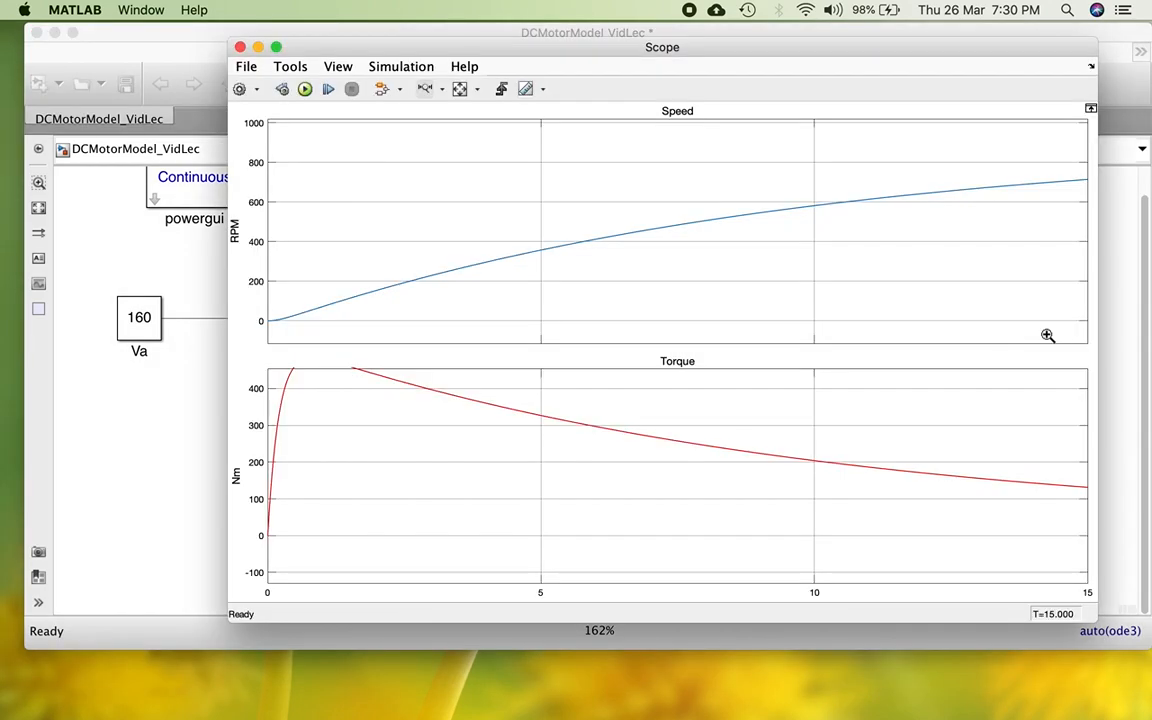
click(459, 88)
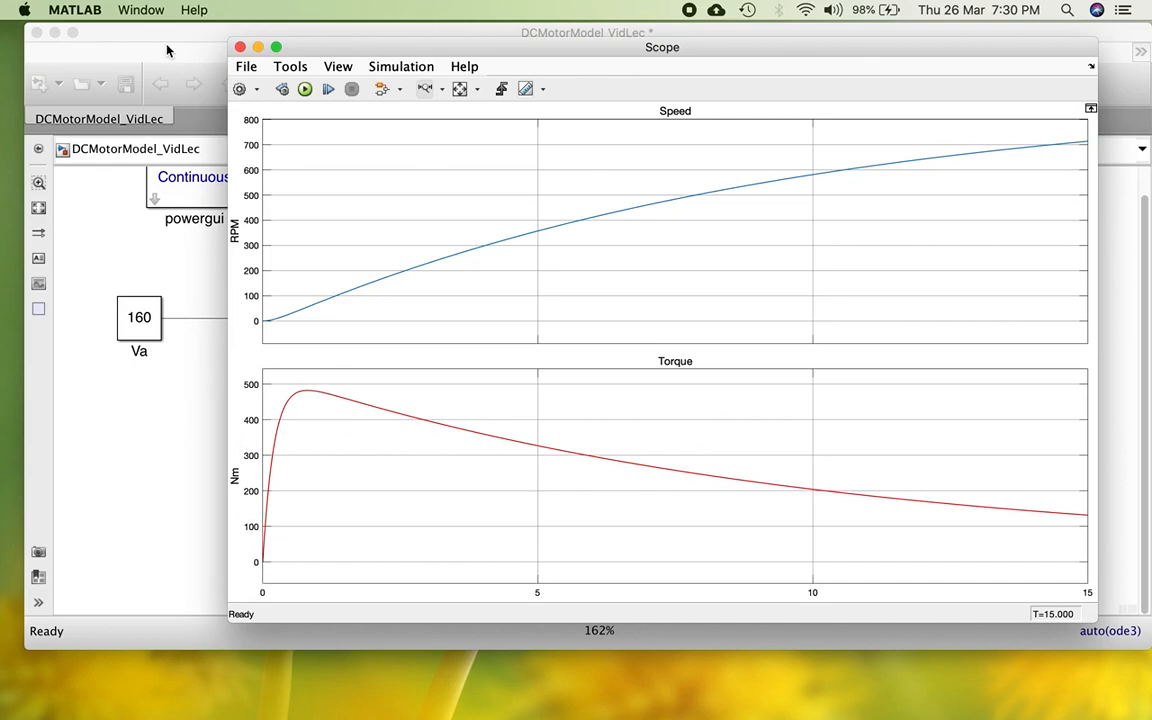
click(240, 47)
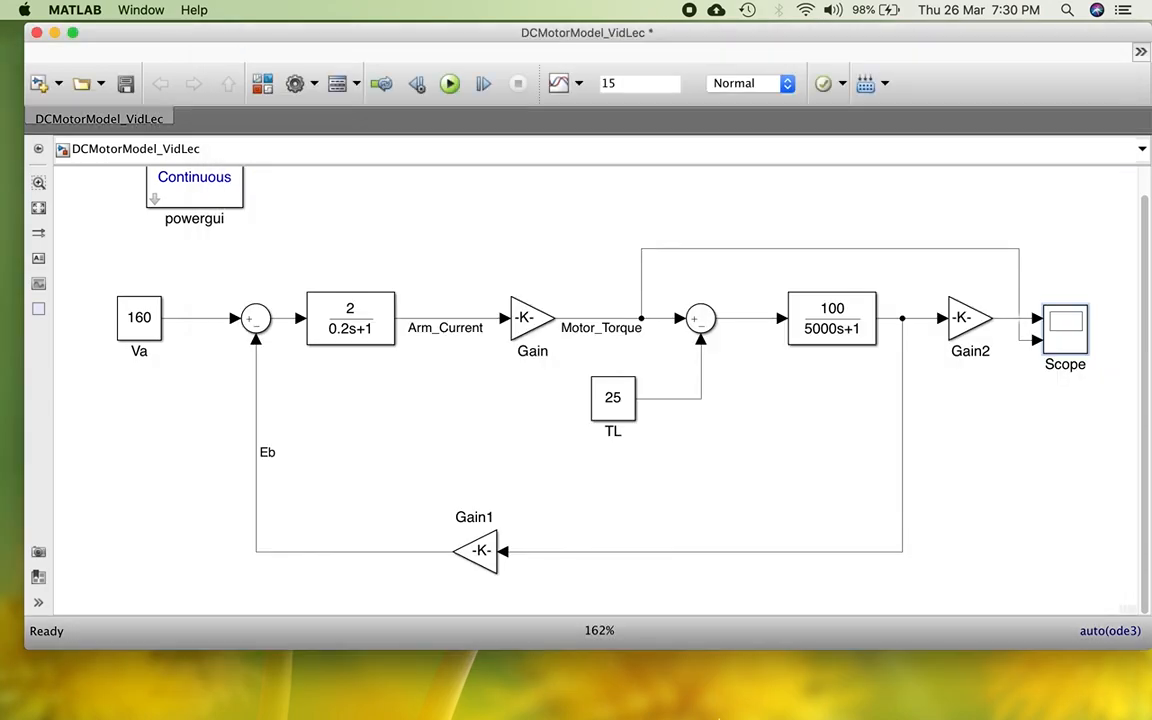
Set the moment of inertia J to 10 and recalculate tau_m=J/B; in the MATLAB workspace, leaving the Simulink model in view
click(880, 683)
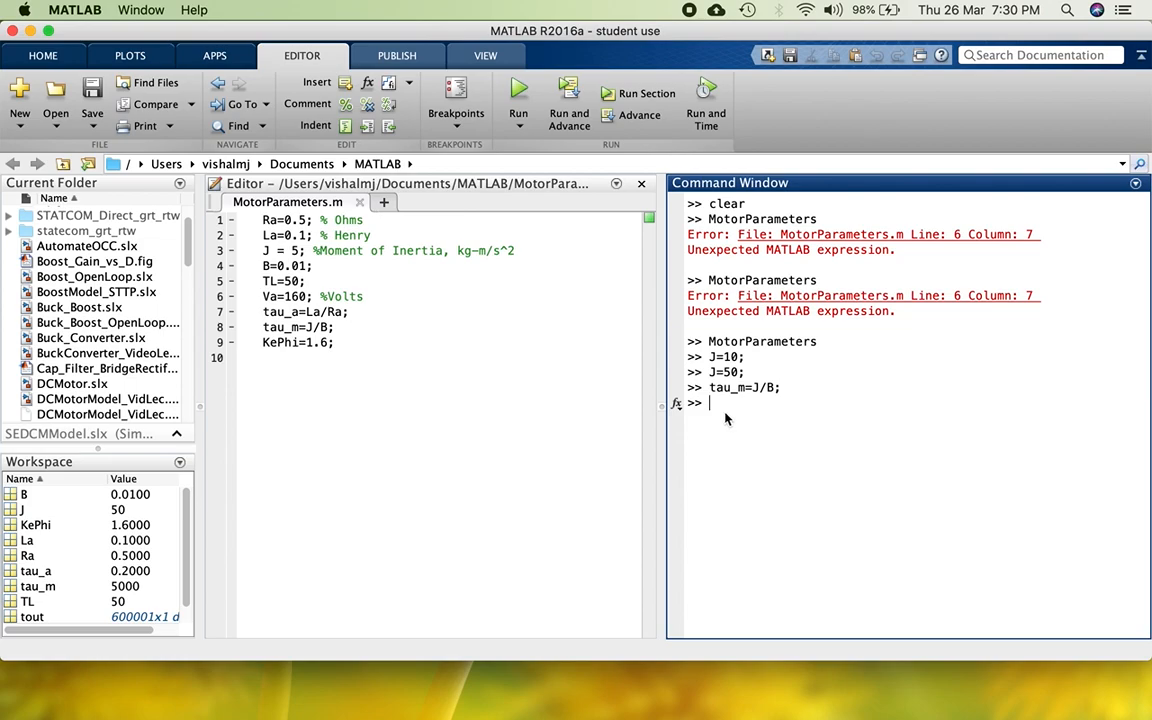
text(J=10;)
key(Return)
text(ta)
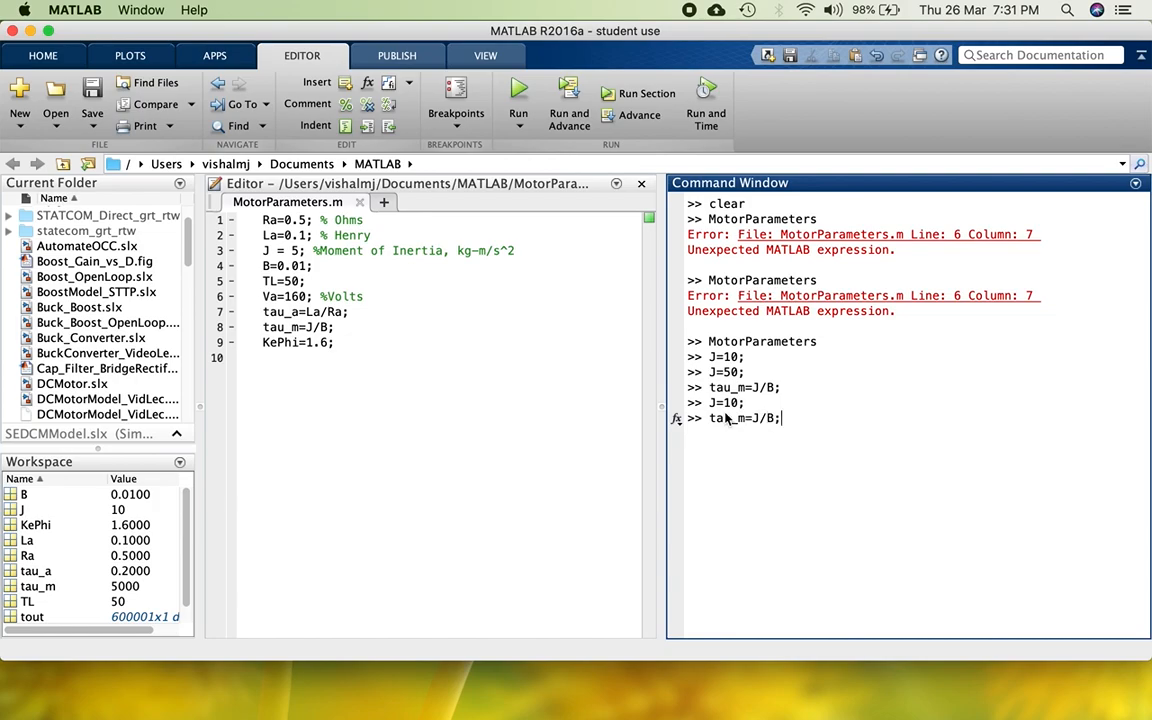
key(Return)
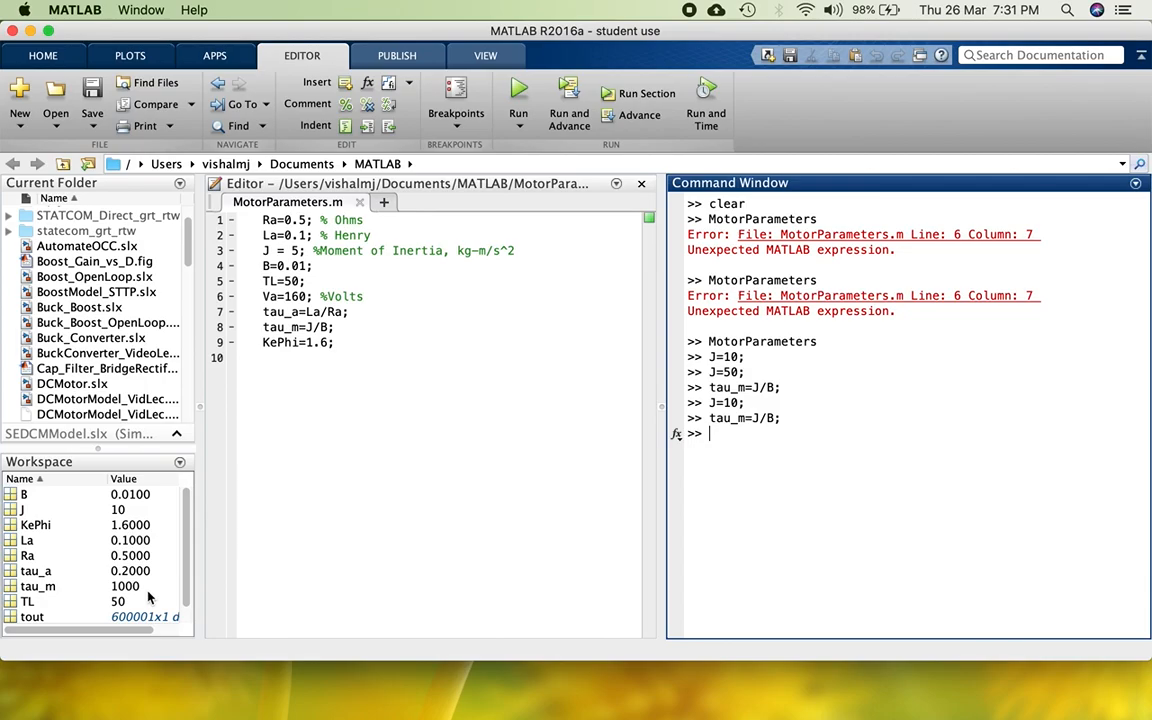
click(30, 32)
Simulate the model with J=10 and its recalculated time constant, examine the fitted speed and torque curves, and close the Scope
click(450, 84)
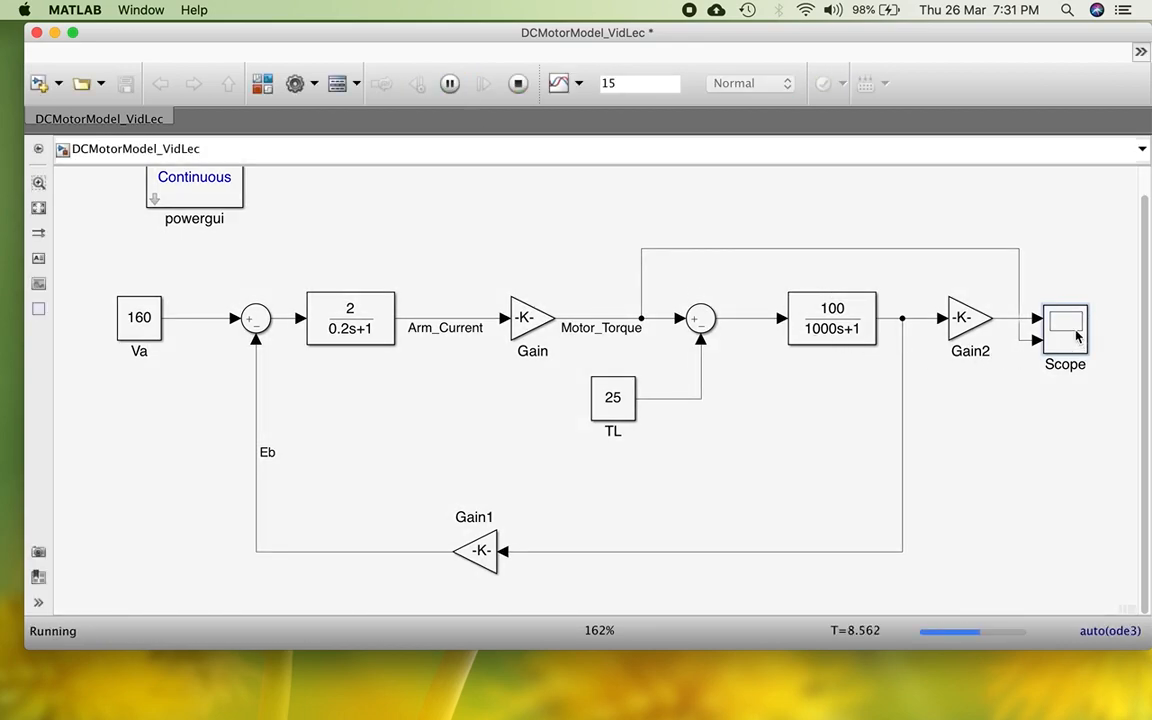
double_click(1077, 336)
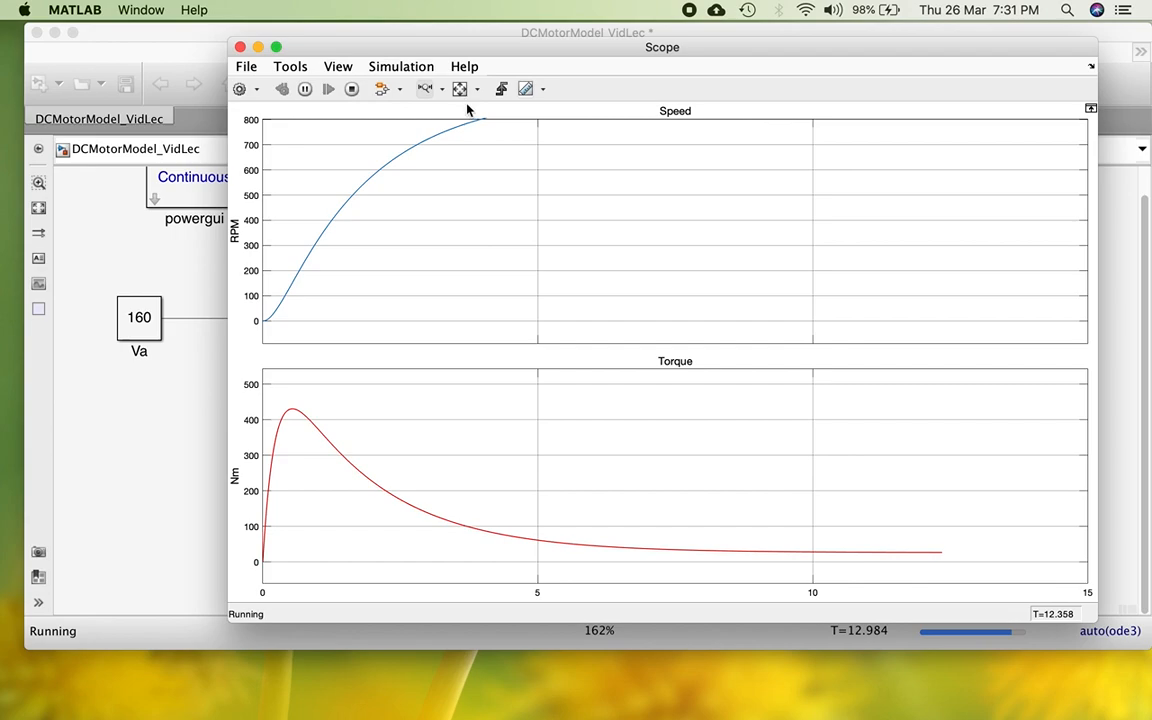
click(463, 91)
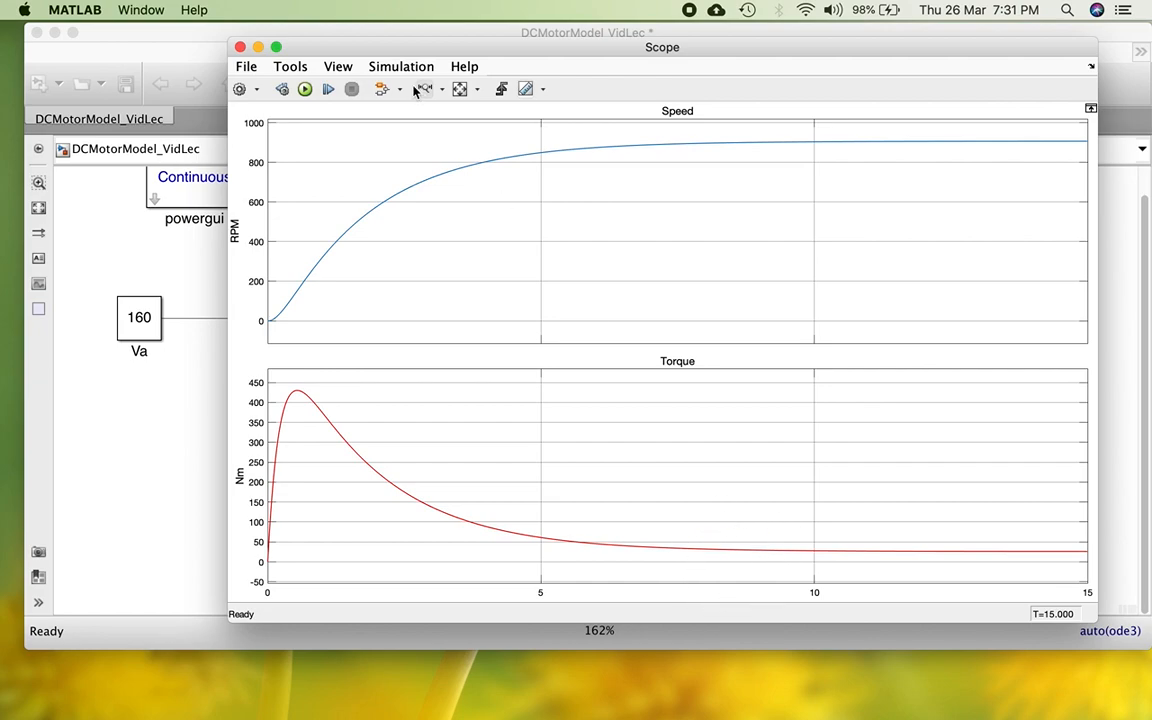
click(240, 48)
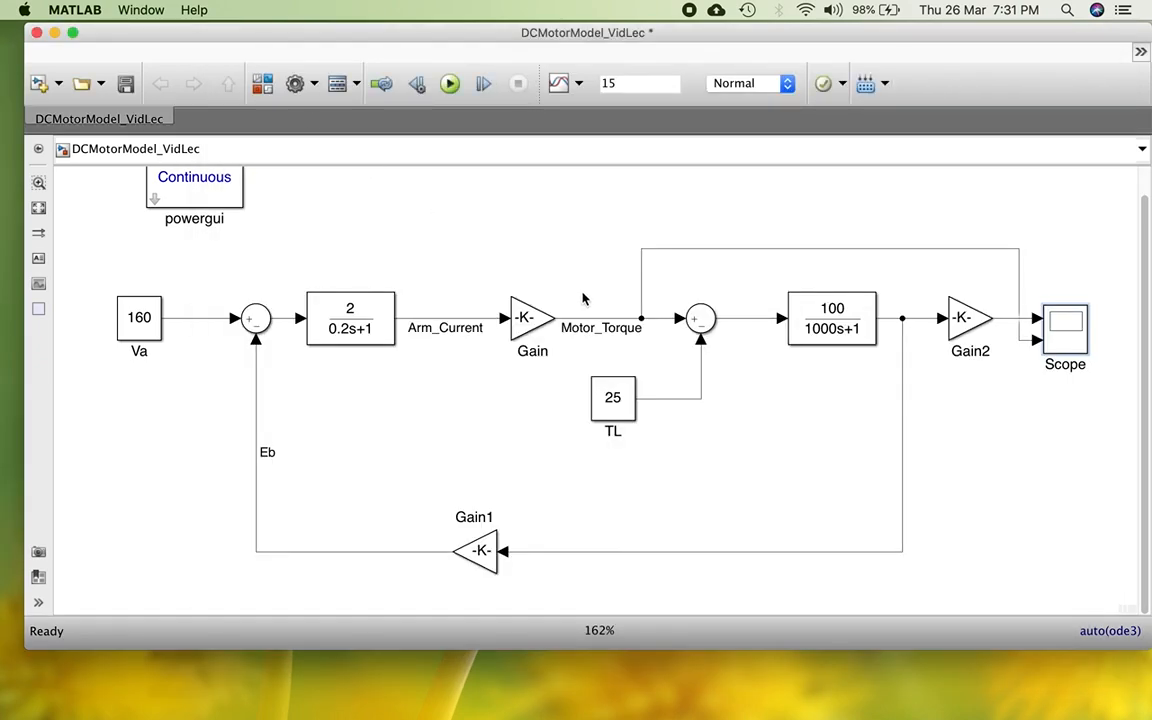
scroll(557, 250, up, 2)
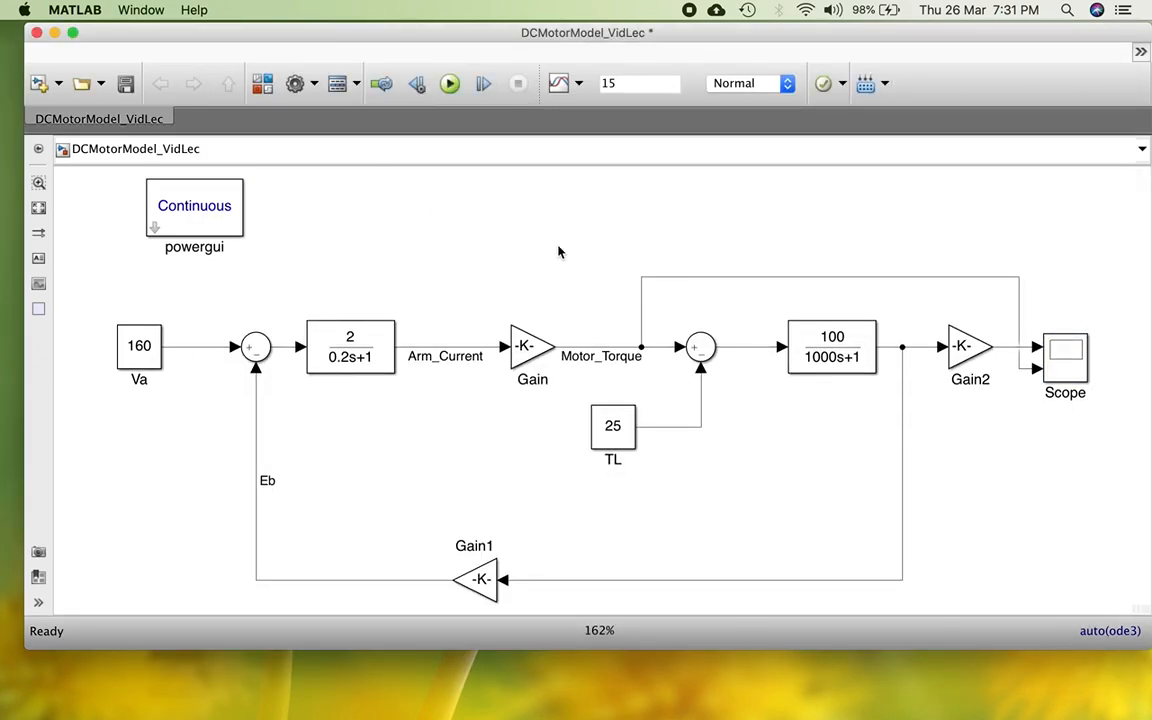